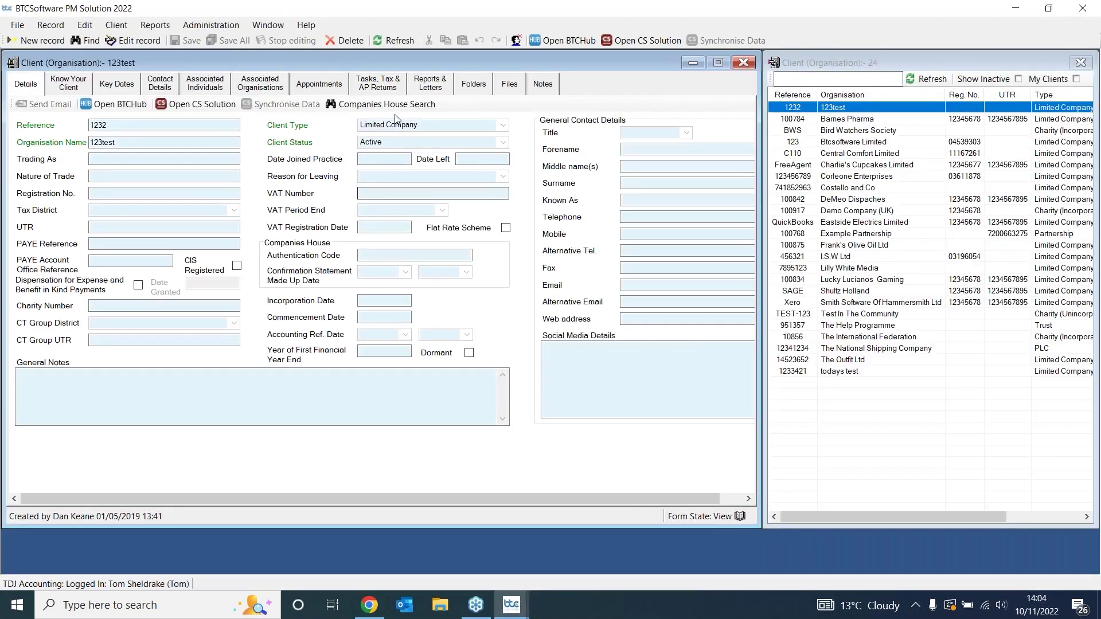
- Open the individual client records window, move it down and left, then close it
left_click(117, 25)
left_click(143, 34)
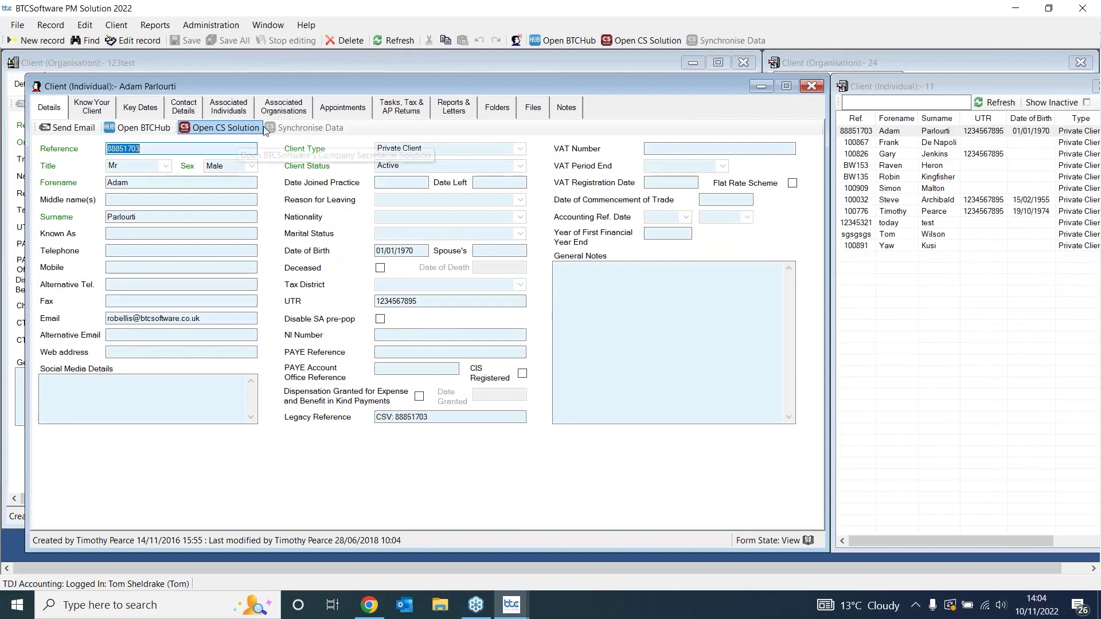
left_click_drag(303, 86, 282, 109)
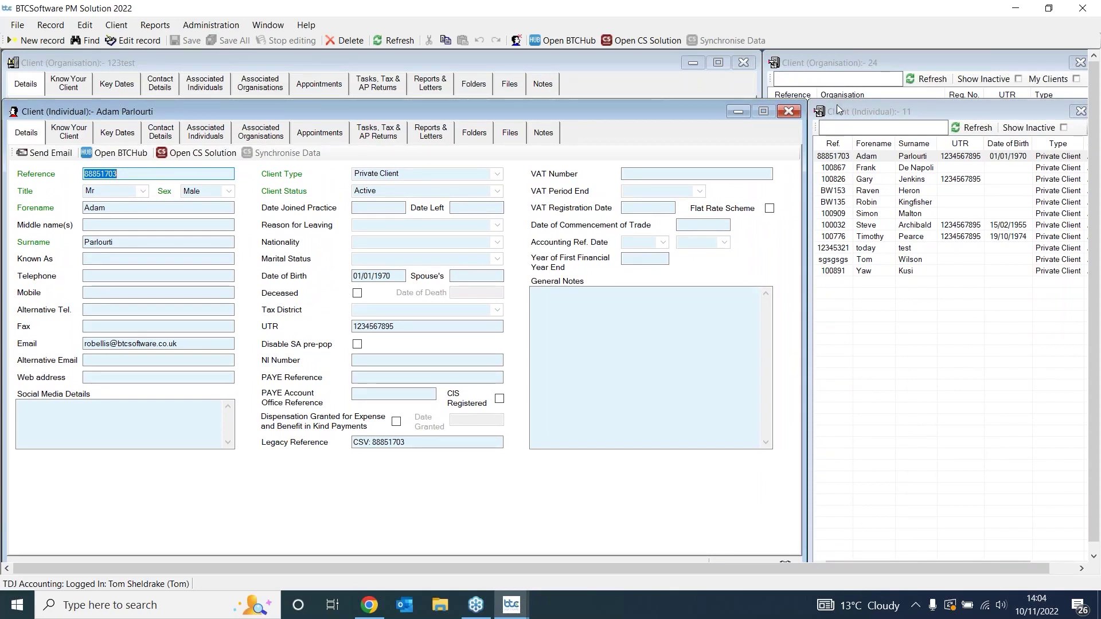
left_click(789, 111)
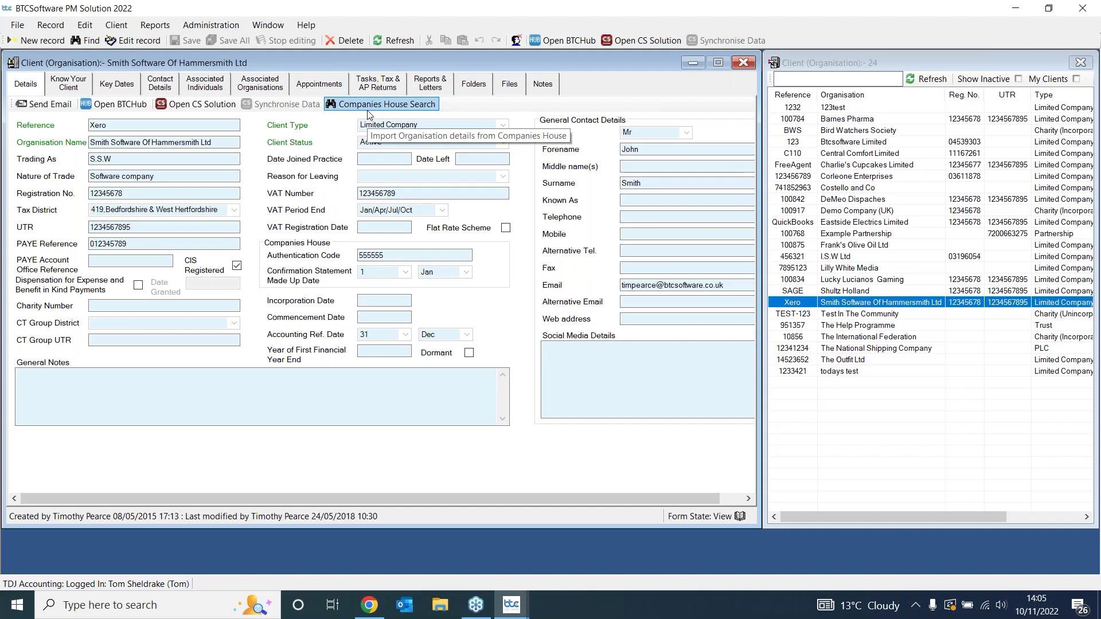
left_click(368, 109)
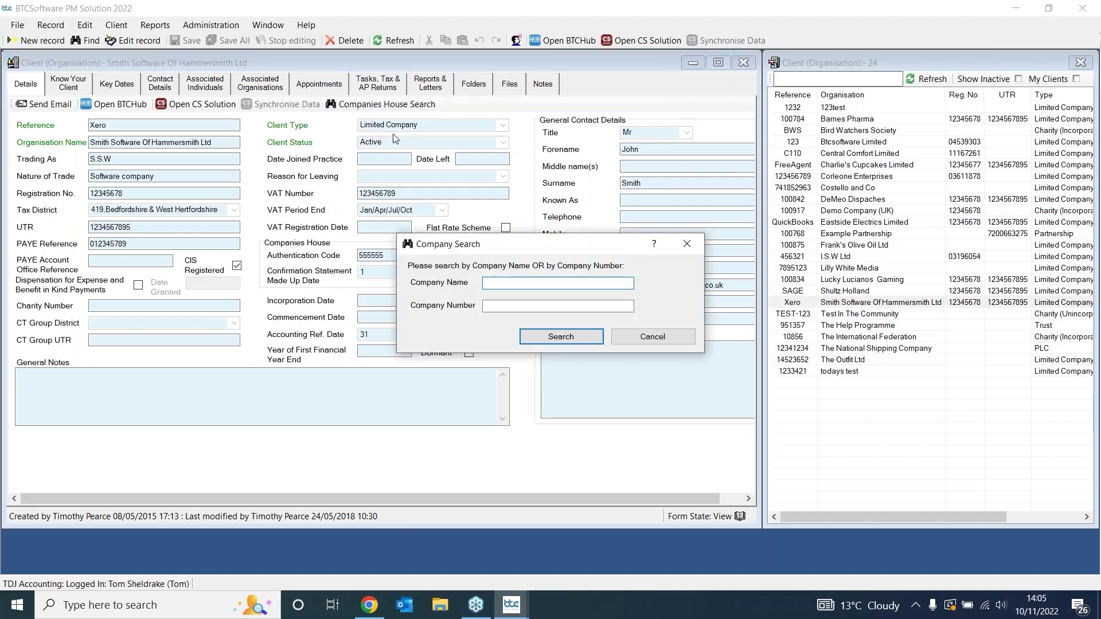
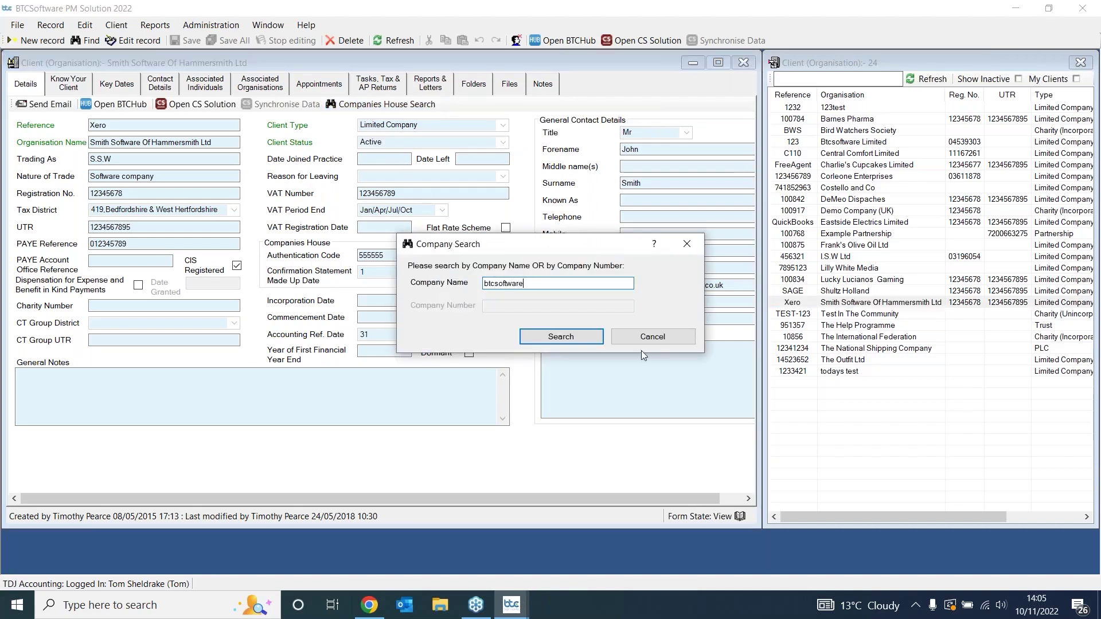
left_click(571, 338)
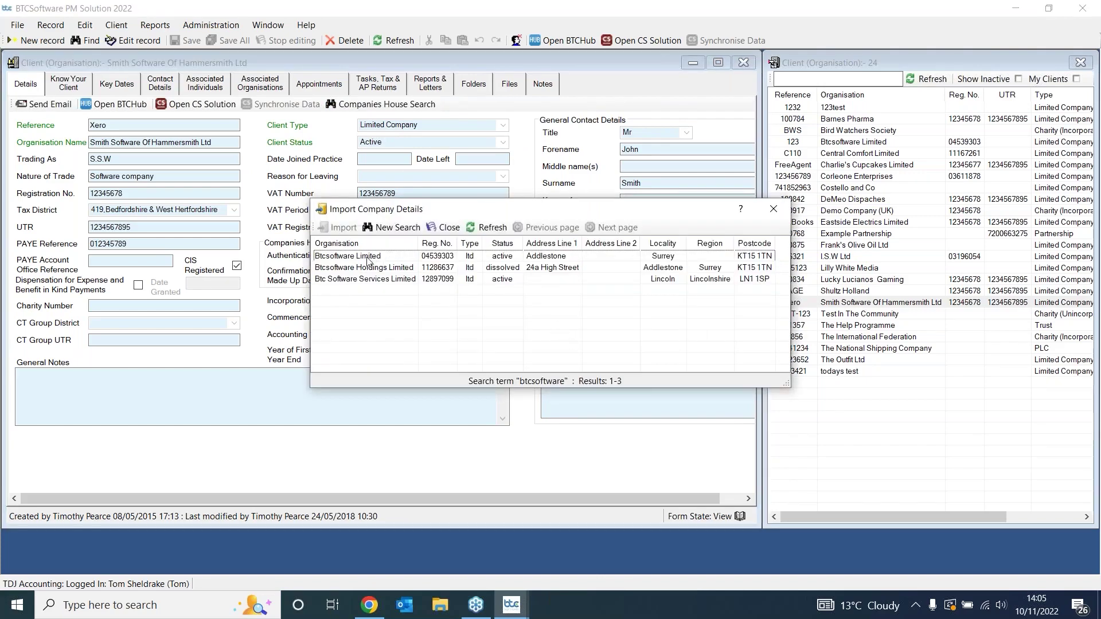
left_click(400, 257)
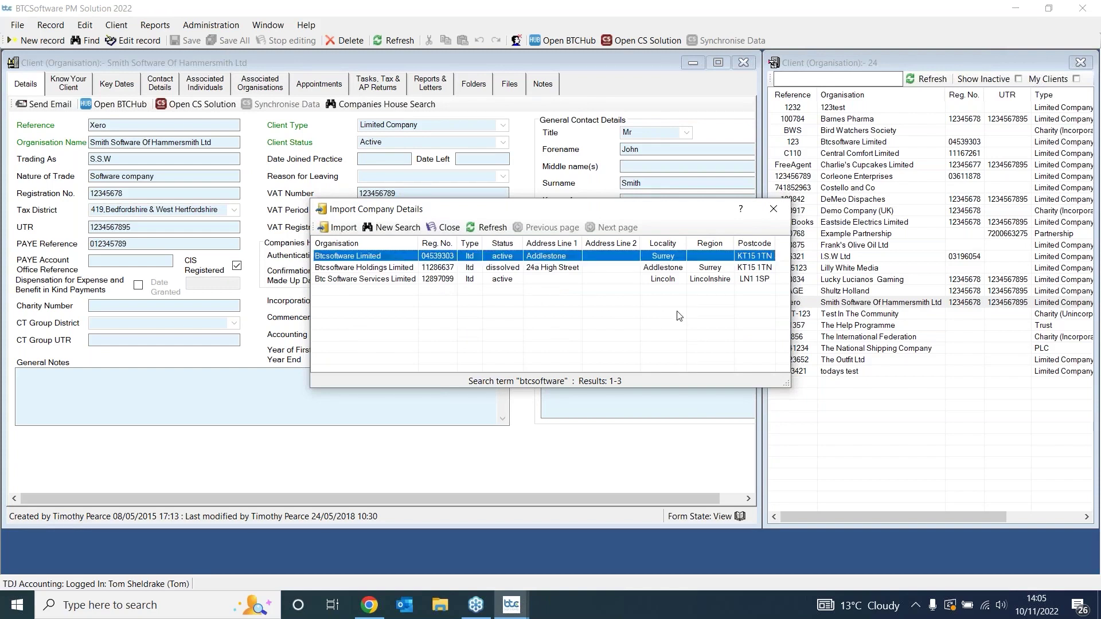
left_click(773, 210)
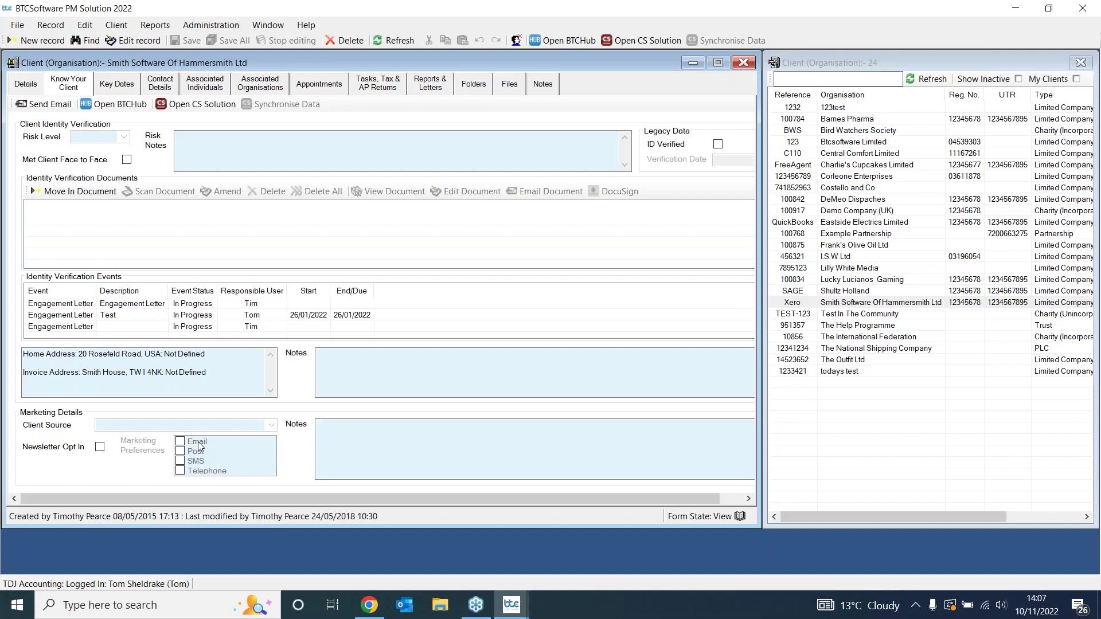
- Show the client's Key Dates page with PAYE, VAT, Corporation Tax and Companies House deadlines
left_click(103, 85)
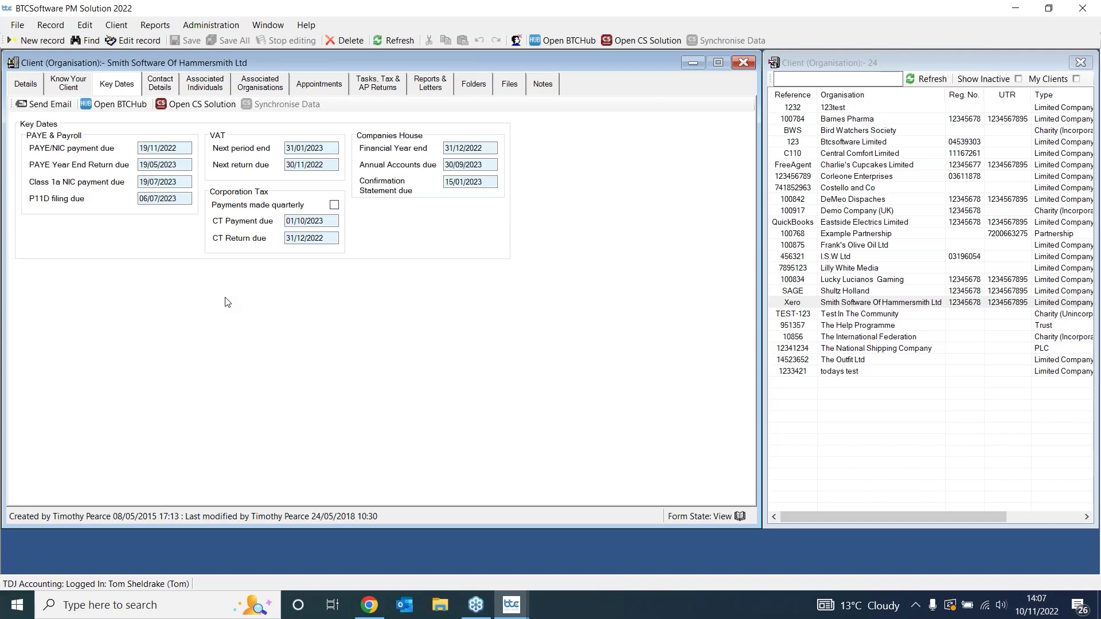
- Show the client's Contact Details with its Home, Invoice and Trading addresses
left_click(168, 87)
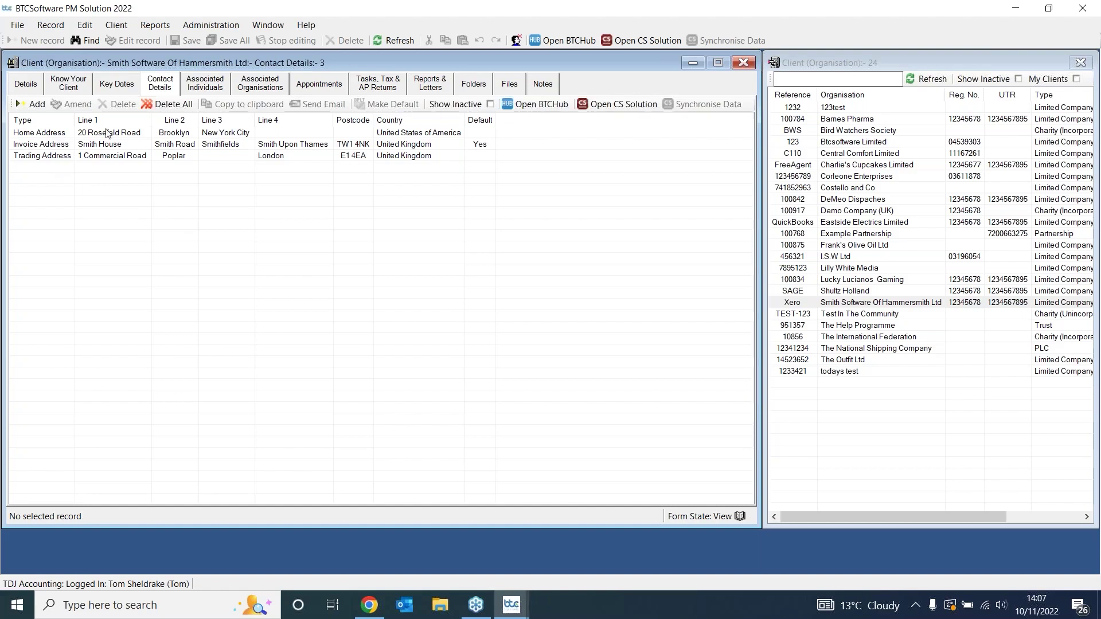
- Review Associated Individuals, then Associated Organisations listing DeMeo Dispaches and Shultz Holland
left_click(199, 87)
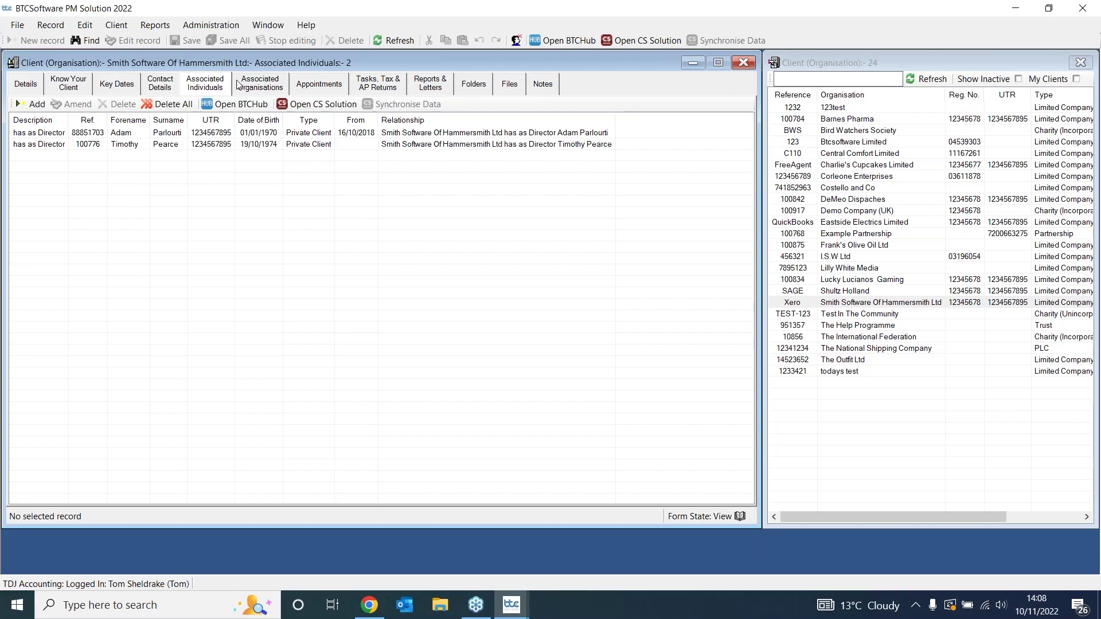
left_click(253, 92)
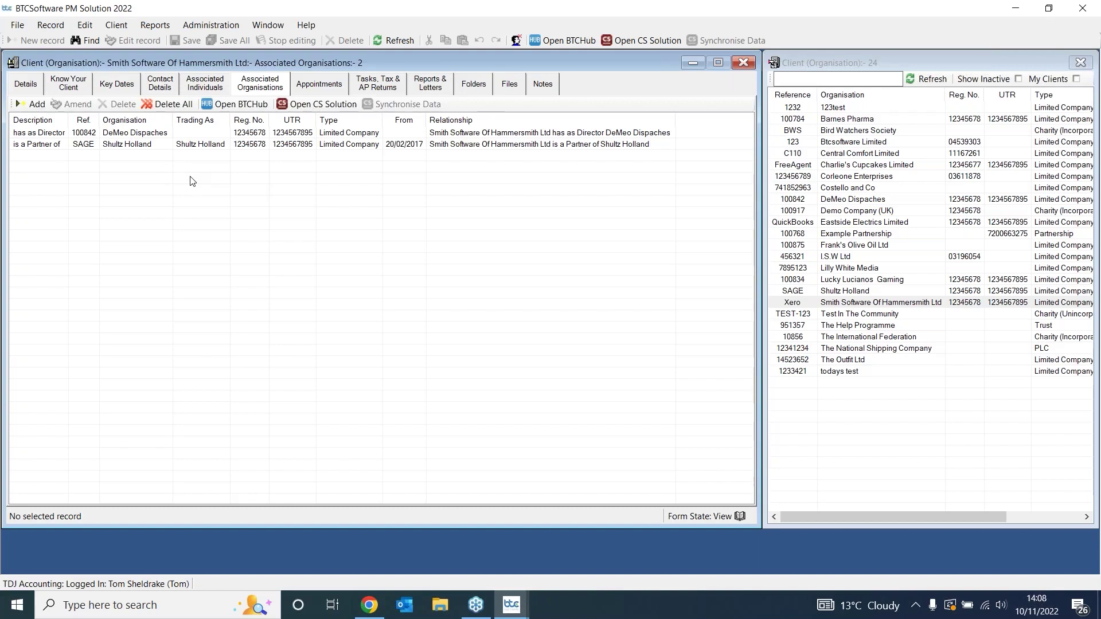
- Check the client's Appointments, then list its six Tasks, Tax & AP Returns
left_click(315, 89)
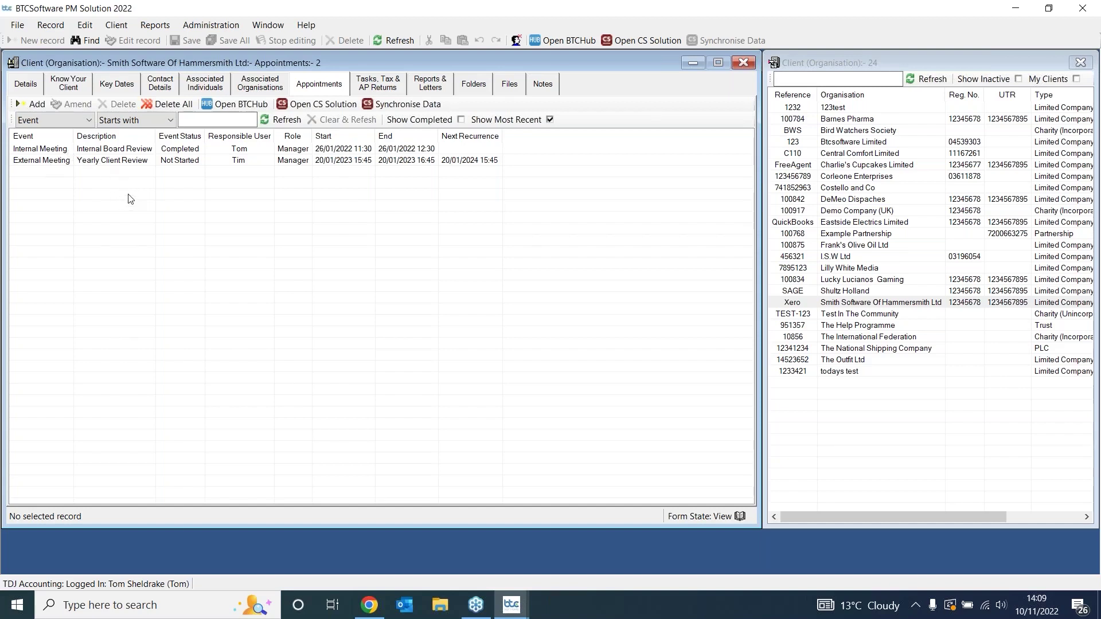
left_click(383, 83)
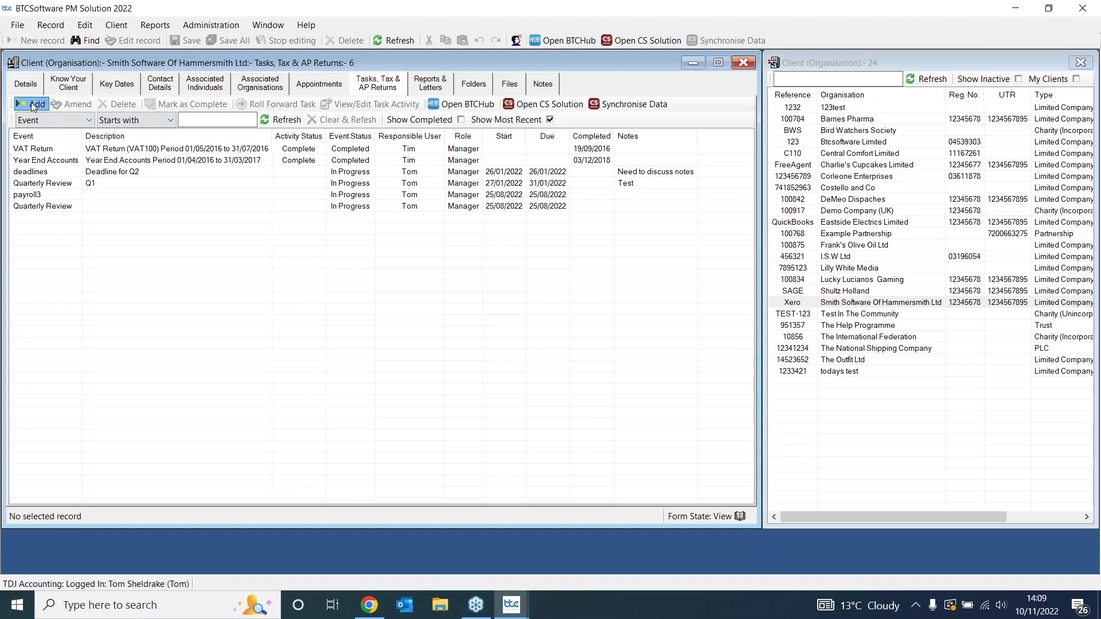
- Start a new client task with event type Quarterly Review
left_click(32, 105)
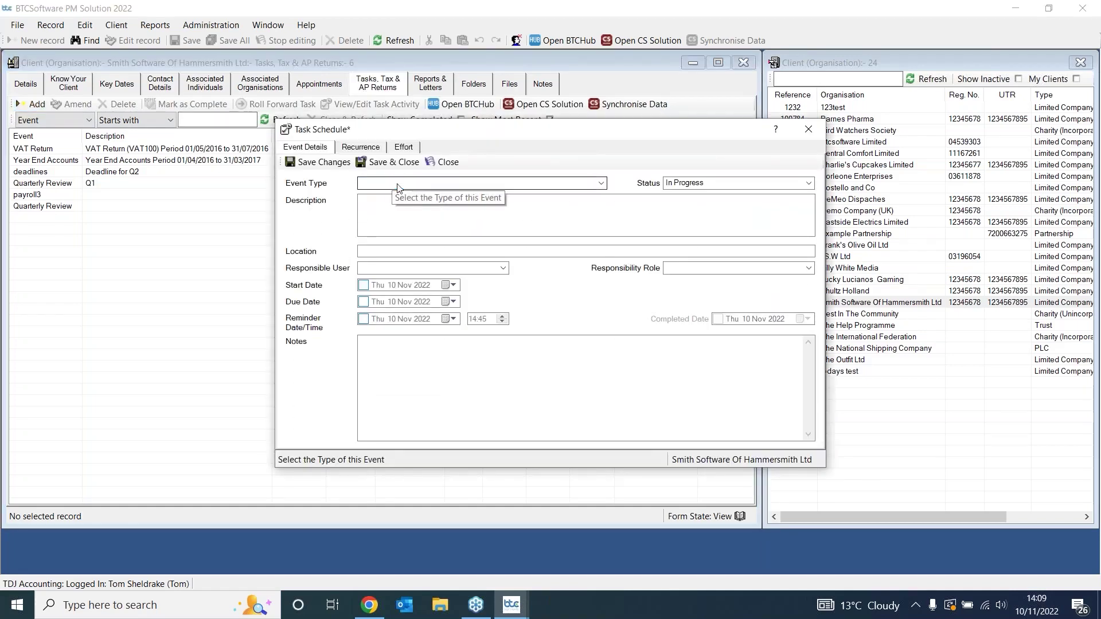
left_click(399, 184)
left_click(399, 185)
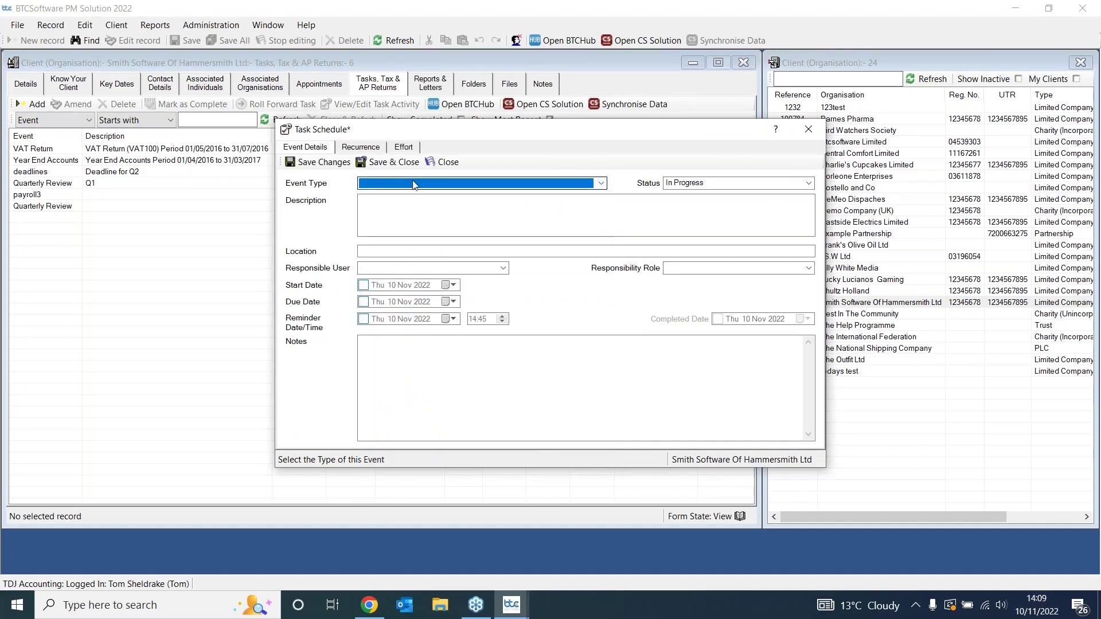
left_click(415, 183)
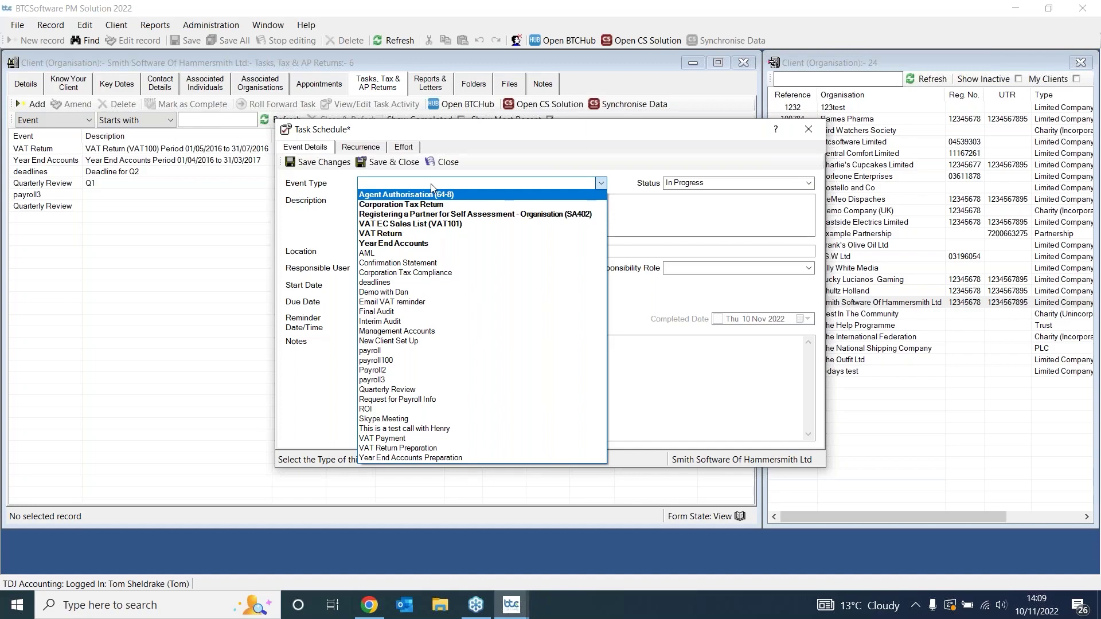
left_click(431, 183)
left_click(432, 185)
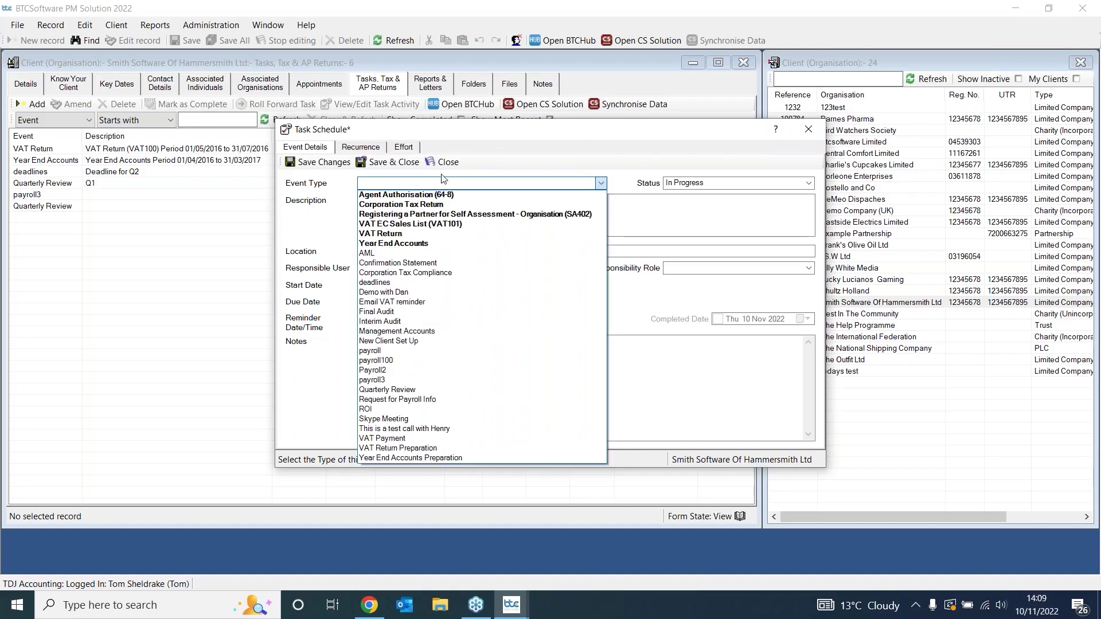
left_click(404, 390)
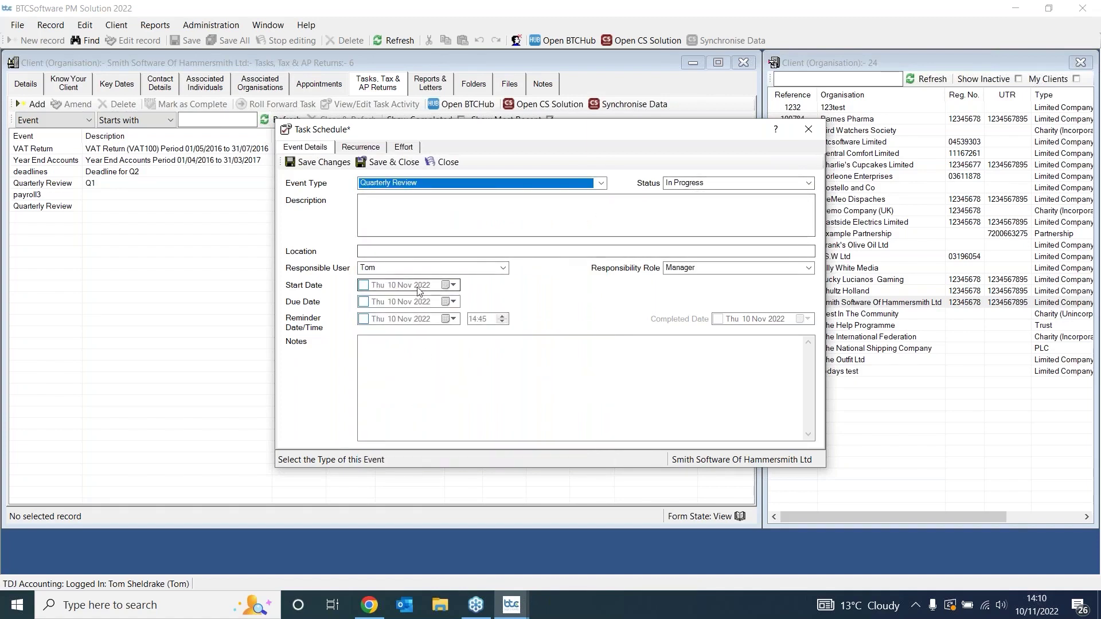
- Enable the start, due and reminder dates, setting the reminder minutes to 13
left_click(363, 285)
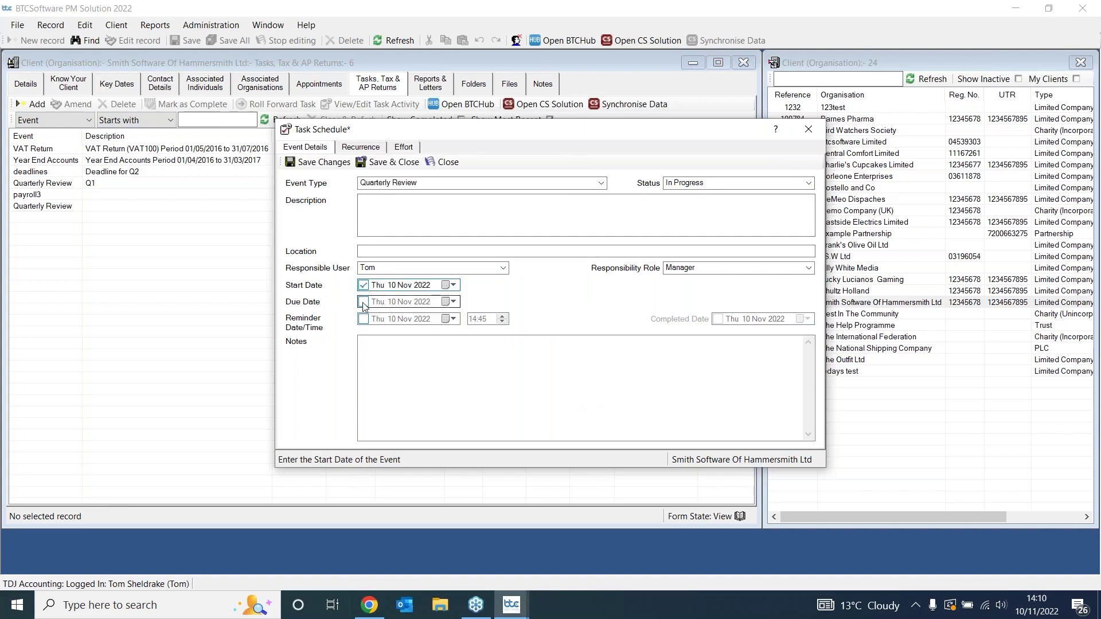
left_click(363, 301)
left_click(364, 319)
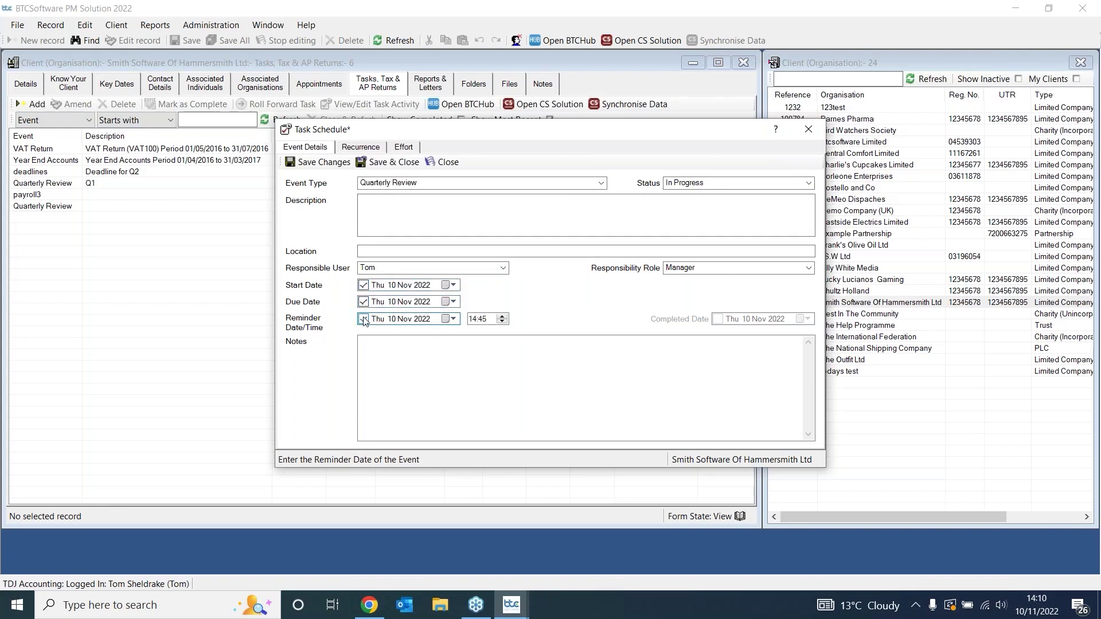
left_click(492, 320)
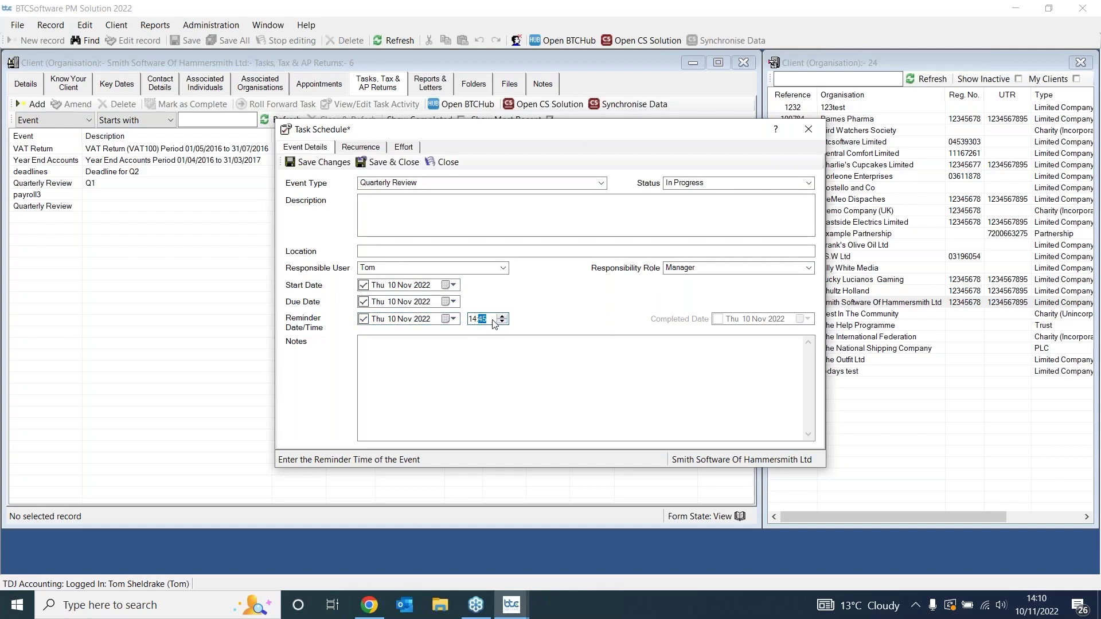
type("13")
- Leave the task's recurrence at None and save the Quarterly Review task
left_click(374, 148)
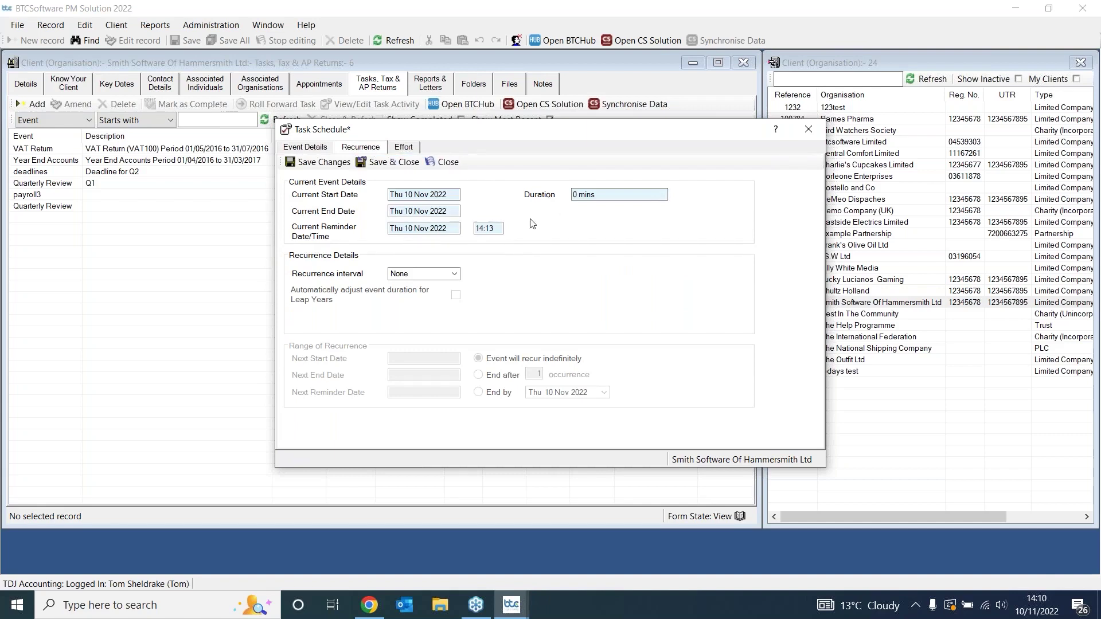
left_click(415, 274)
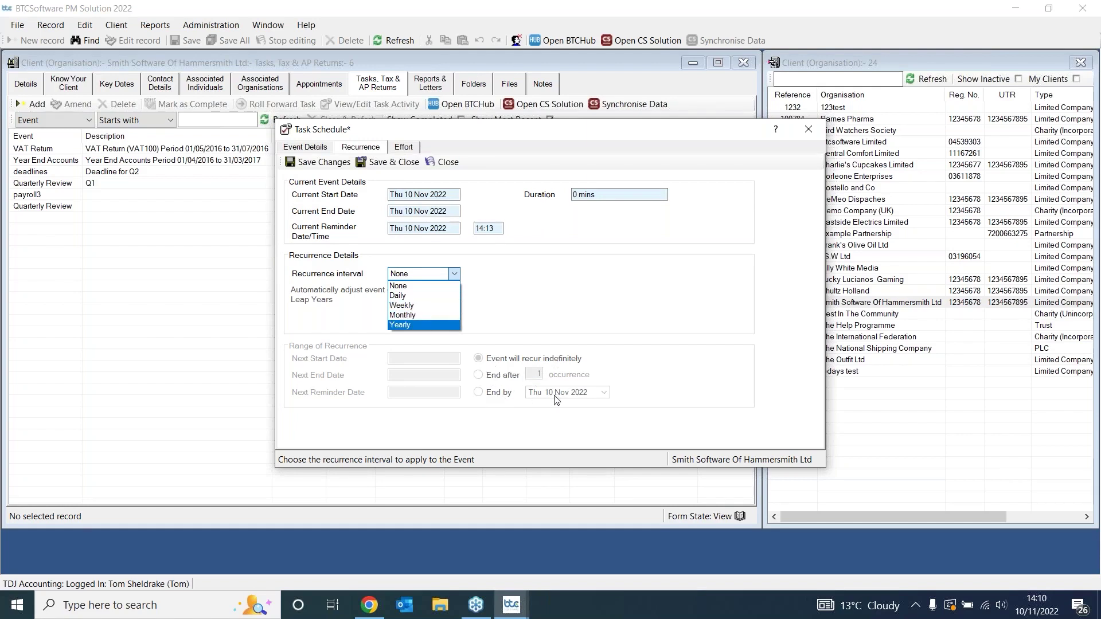
left_click(315, 150)
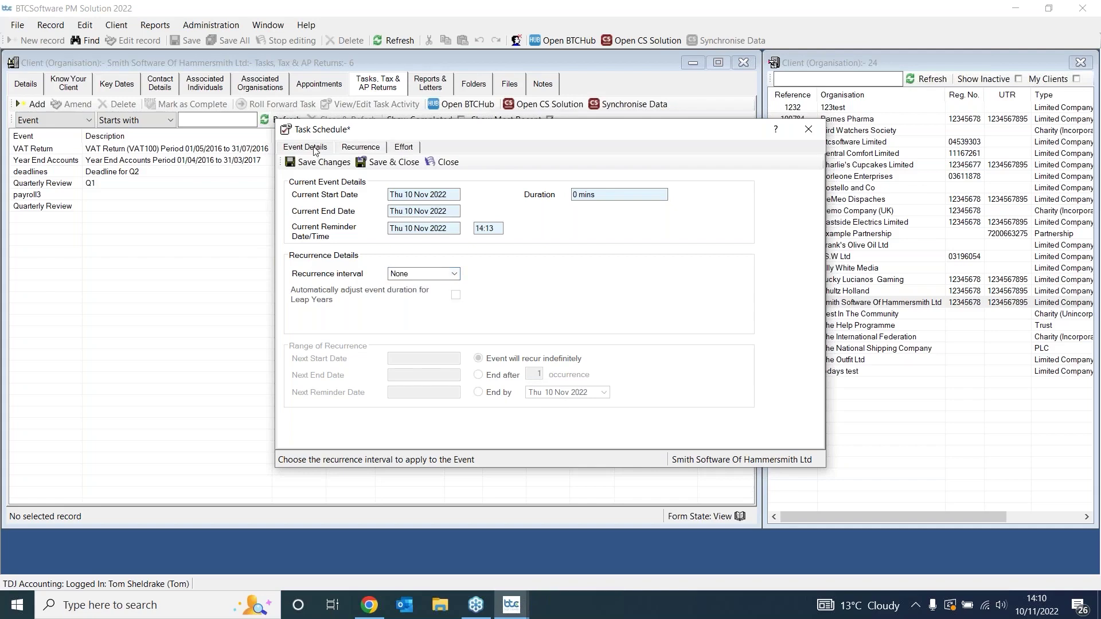
left_click(315, 150)
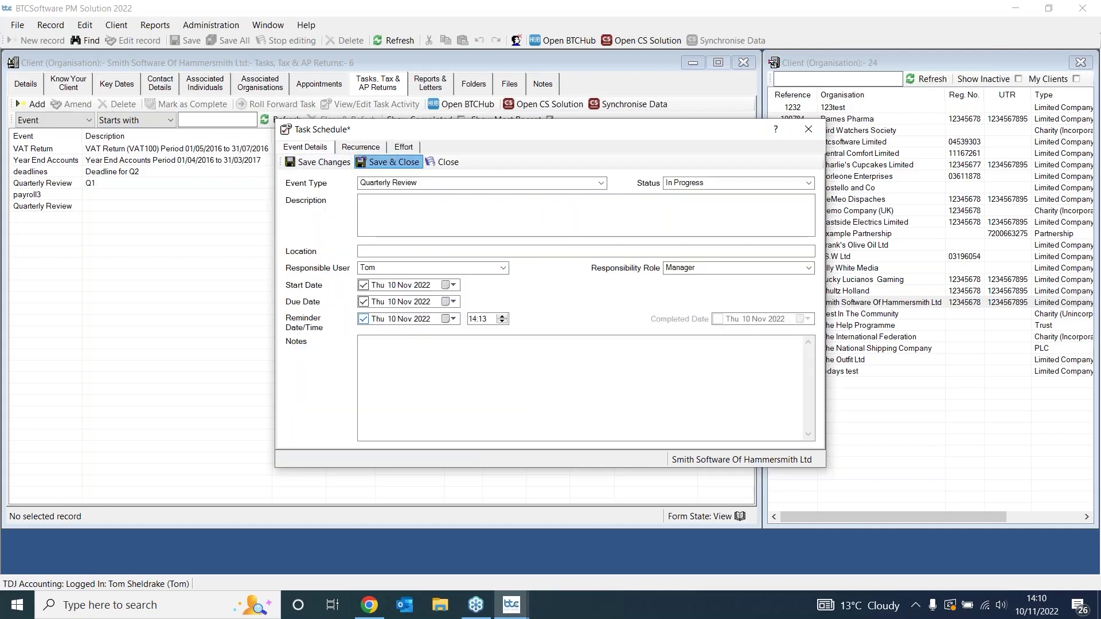
left_click(390, 162)
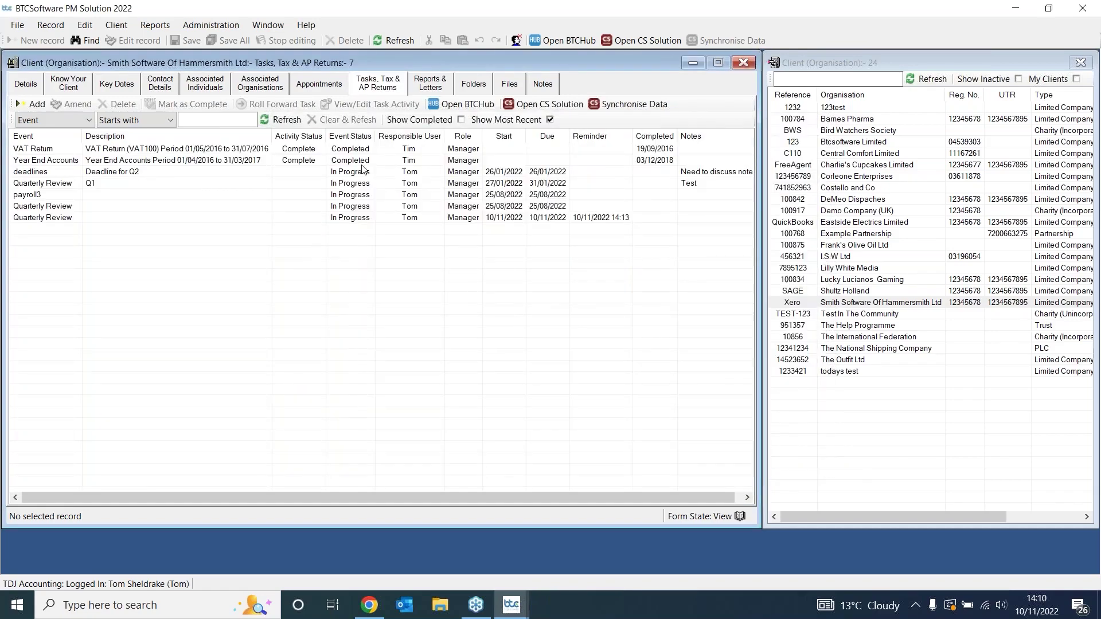
- Open the Pending Events report listing nine in-progress events across clients
left_click(195, 25)
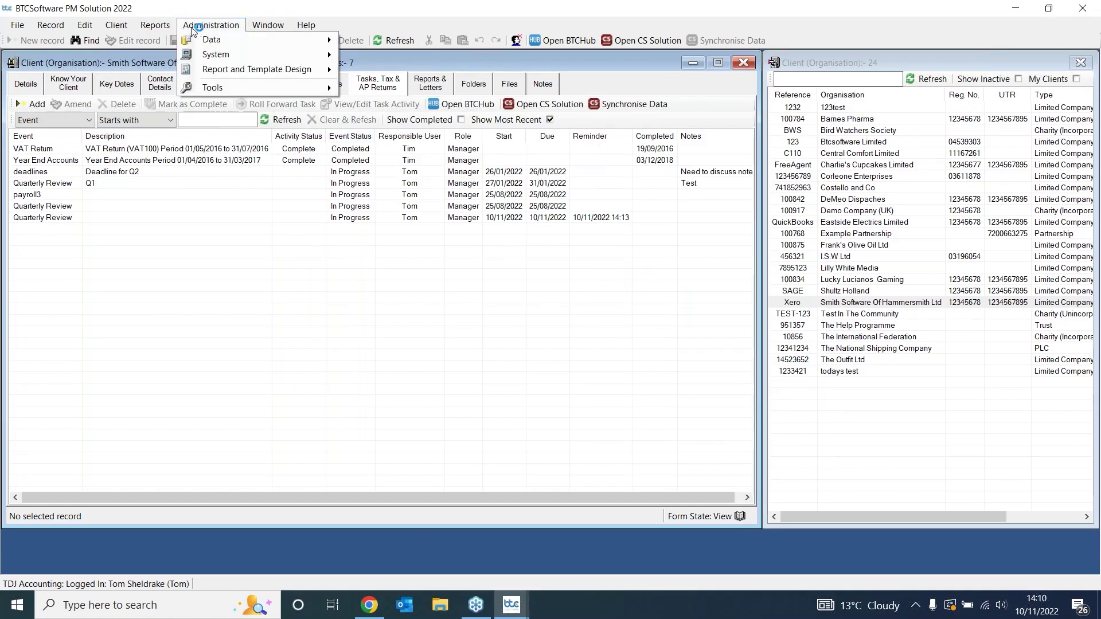
mouse_move(155, 24)
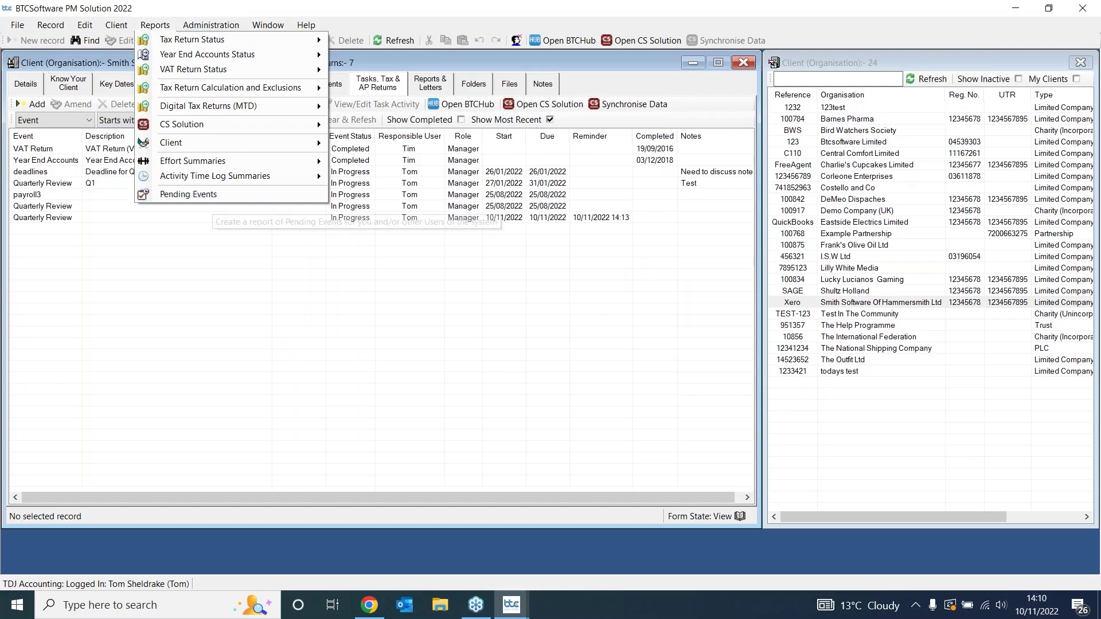
left_click(213, 195)
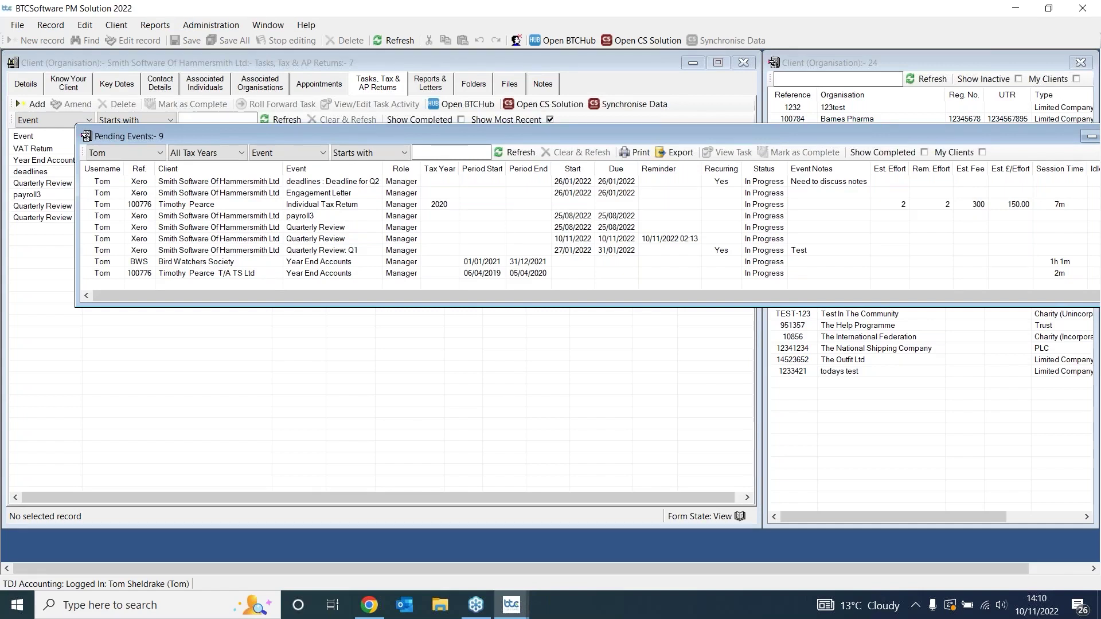
left_click_drag(399, 132, 340, 124)
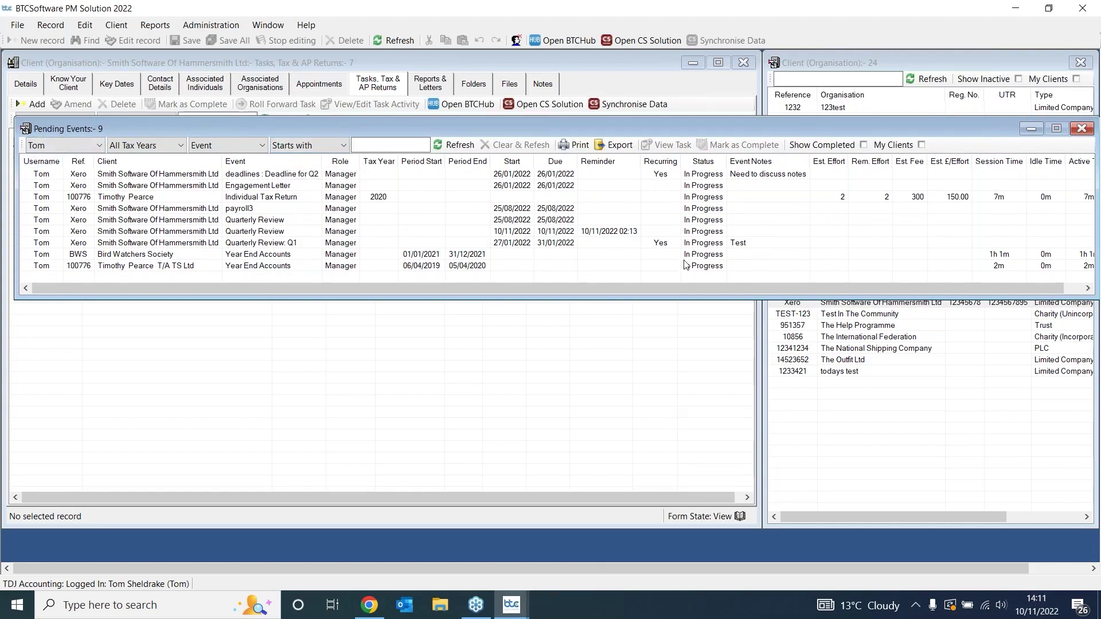
left_click(863, 144)
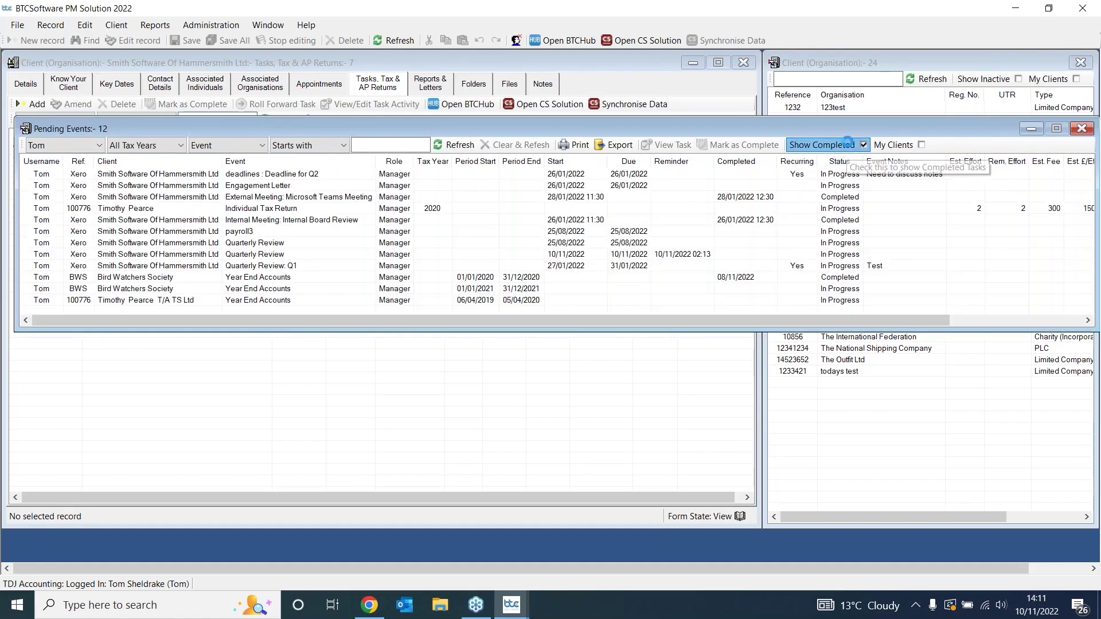
left_click(863, 145)
left_click(64, 145)
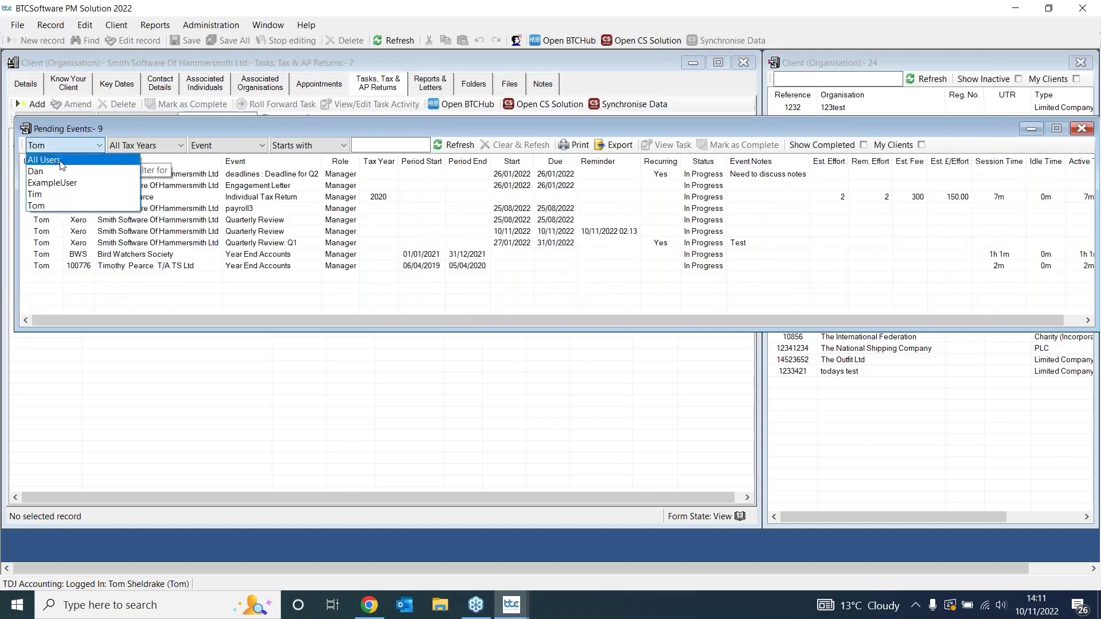
left_click(57, 196)
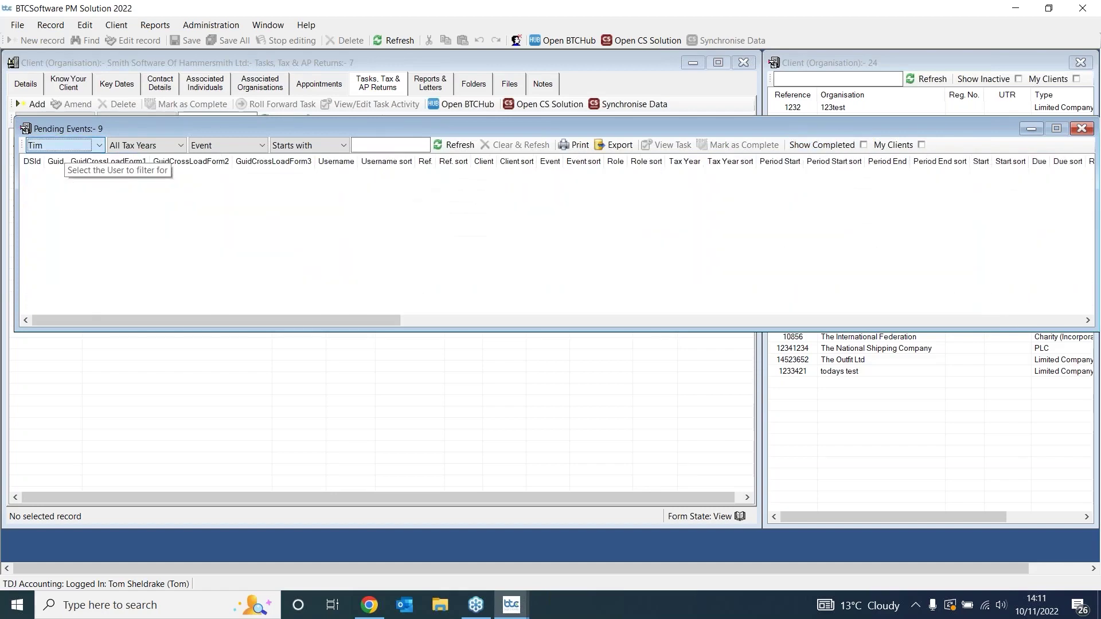
scroll(117, 255, "down", 6)
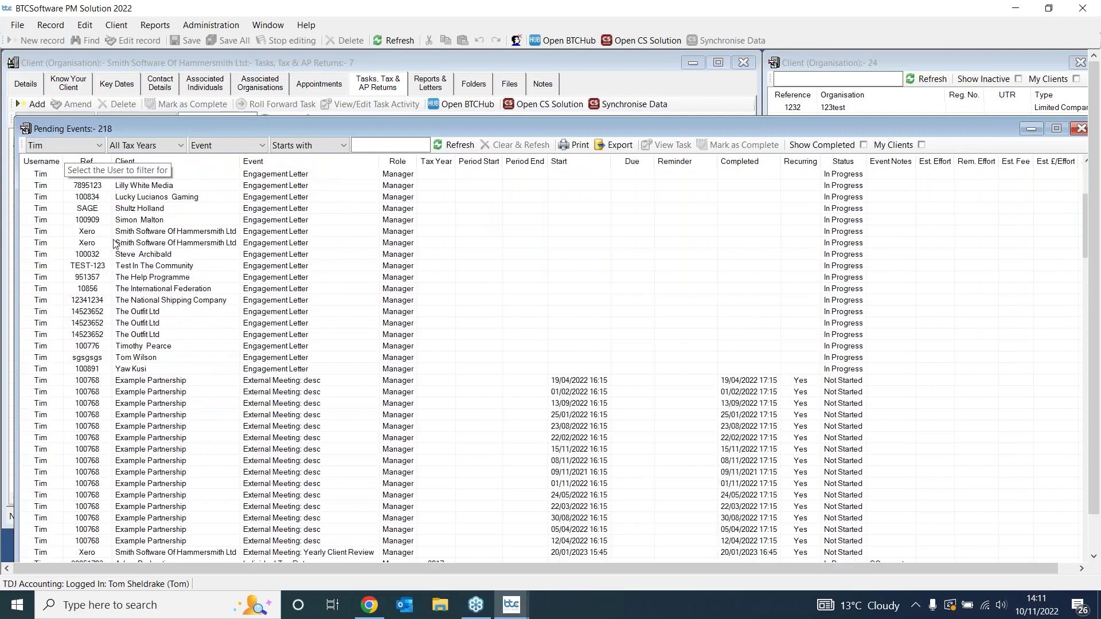
scroll(117, 247, "up", 6)
left_click(63, 147)
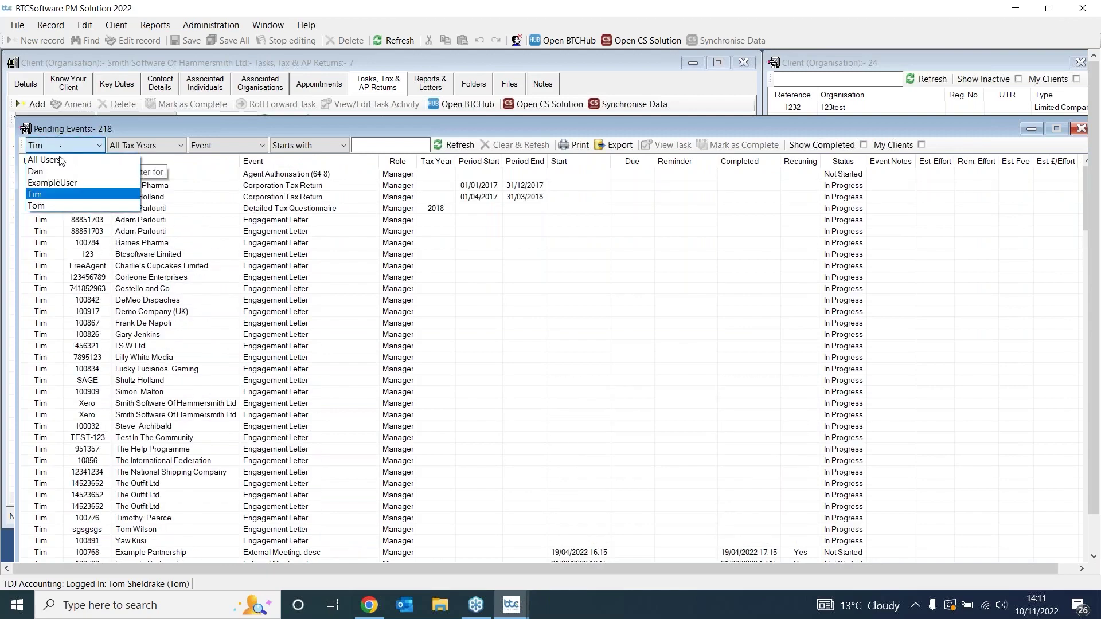
left_click(53, 207)
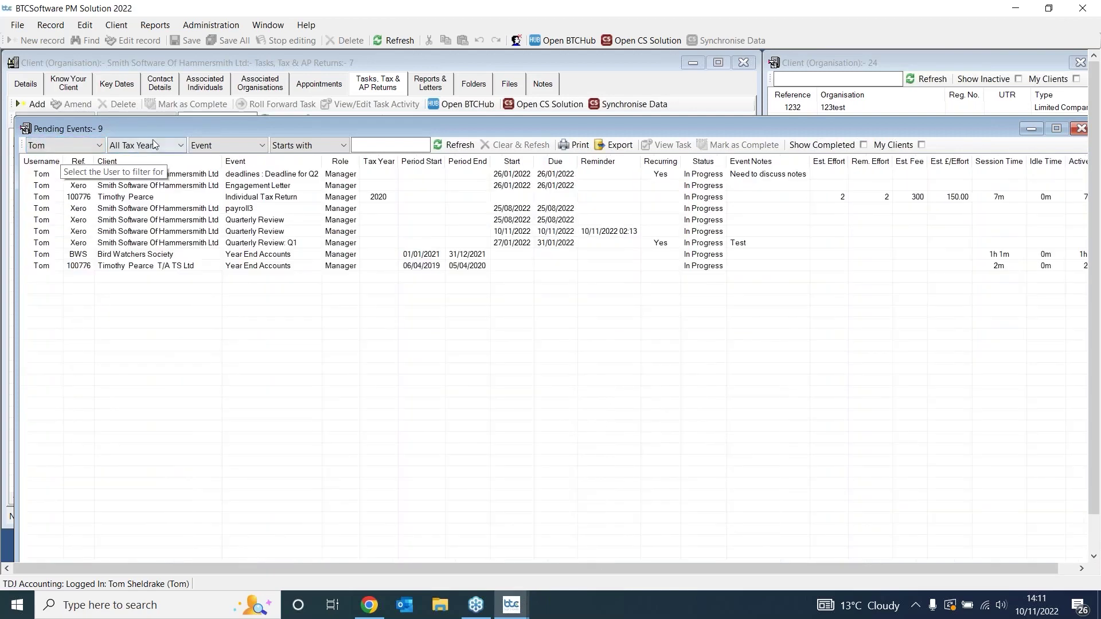
left_click(181, 145)
- Keep the Pending Events filter on the Event column, then close the report
left_click(207, 146)
left_click(208, 147)
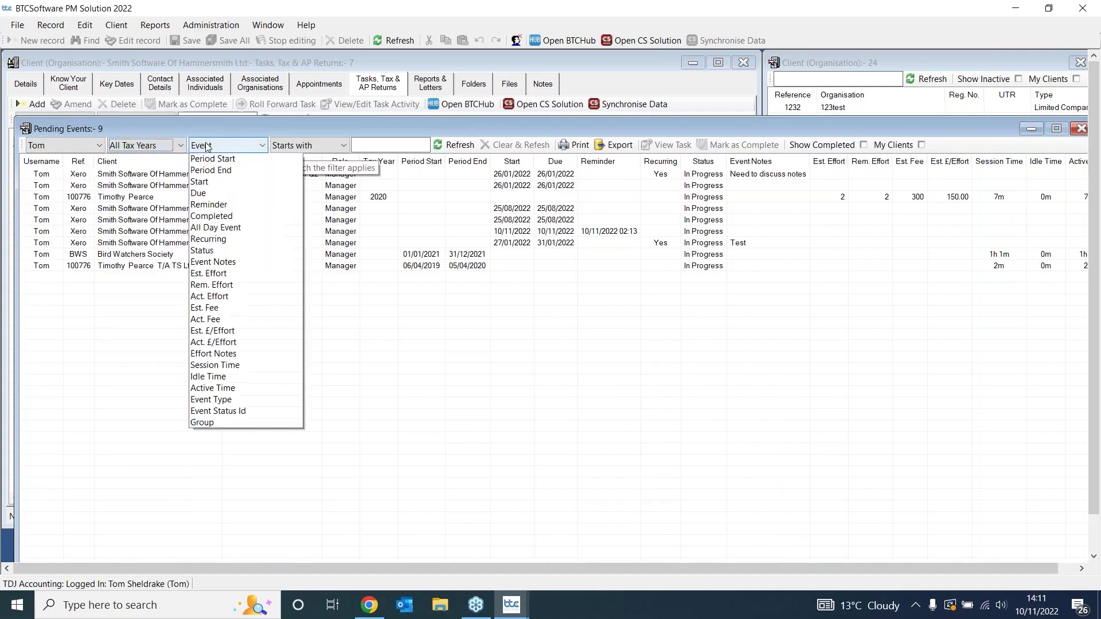
left_click(207, 147)
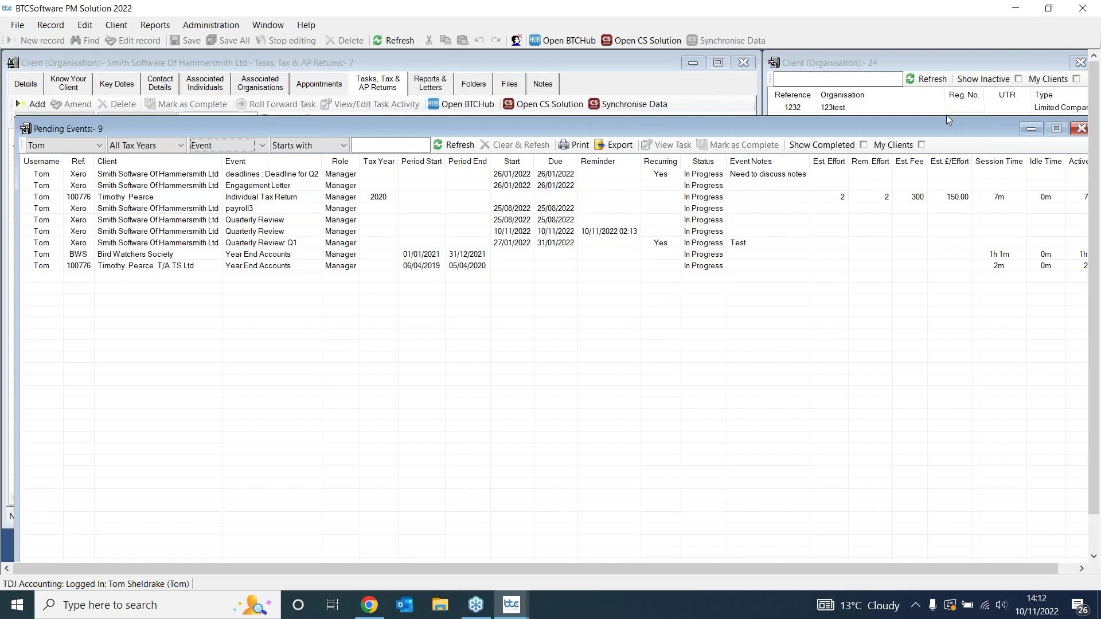
left_click_drag(970, 129, 923, 129)
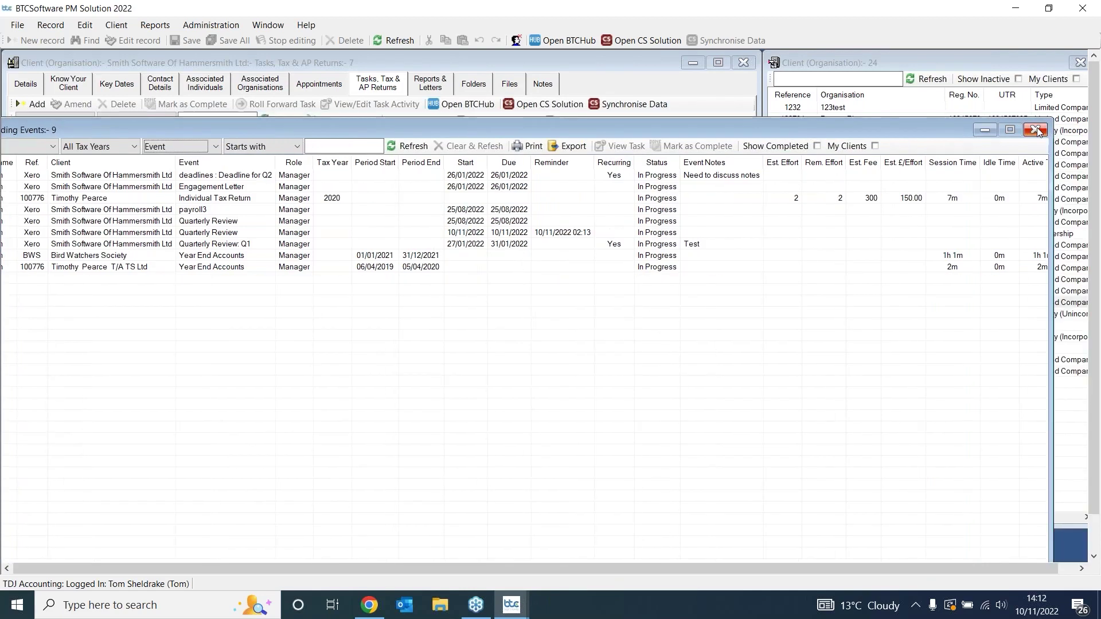
left_click(1037, 130)
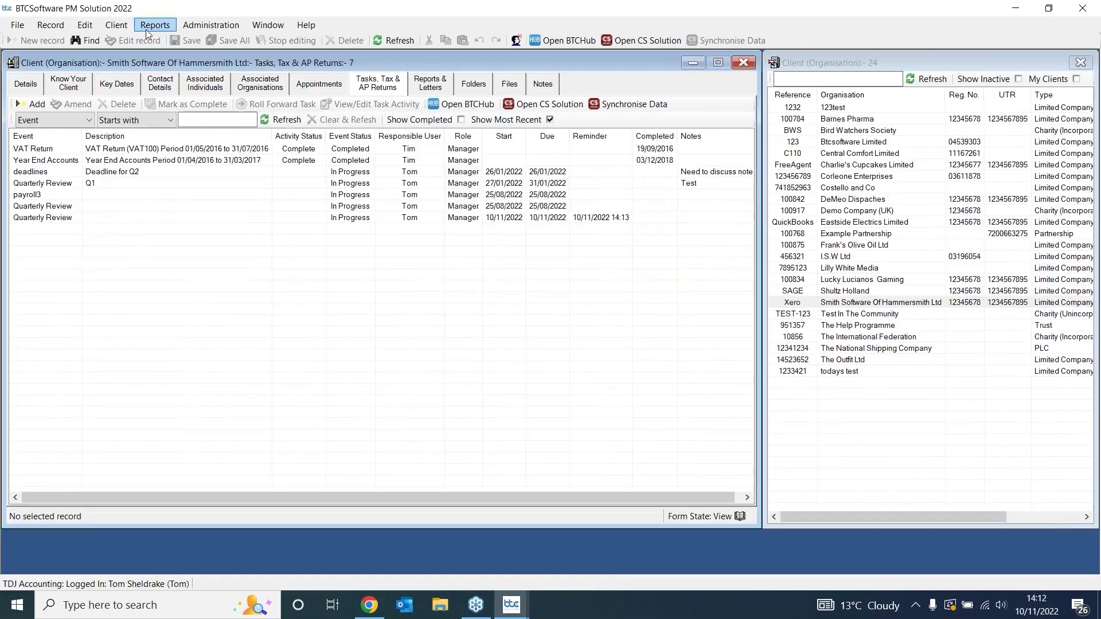
- Browse the Reports submenus, dismiss the Quarterly Review reminder, and close the menu unused
left_click(152, 27)
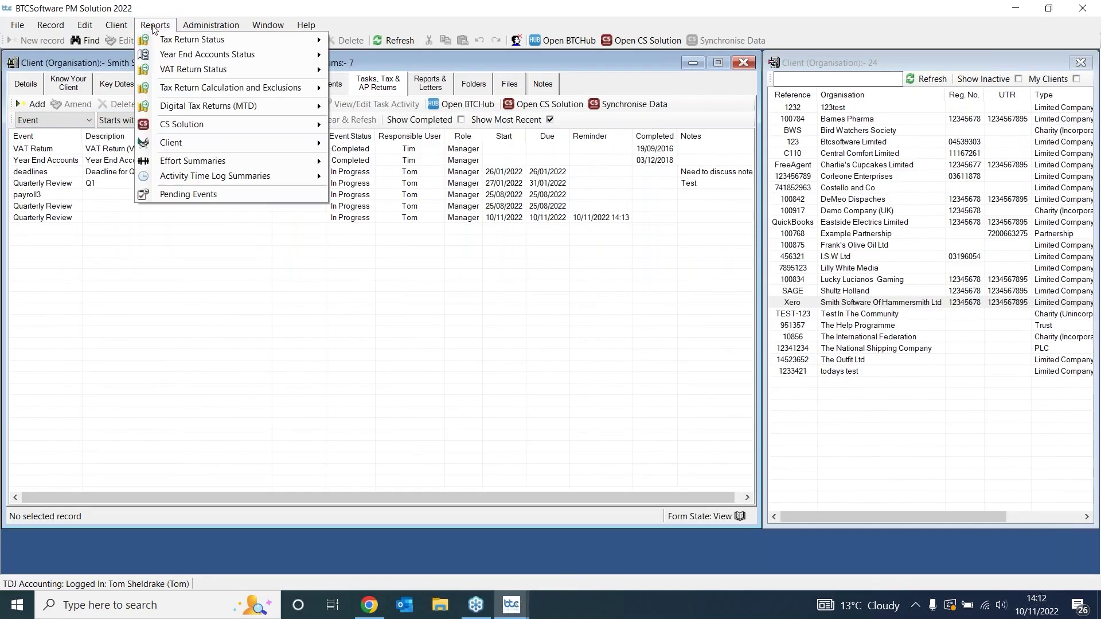
mouse_move(162, 43)
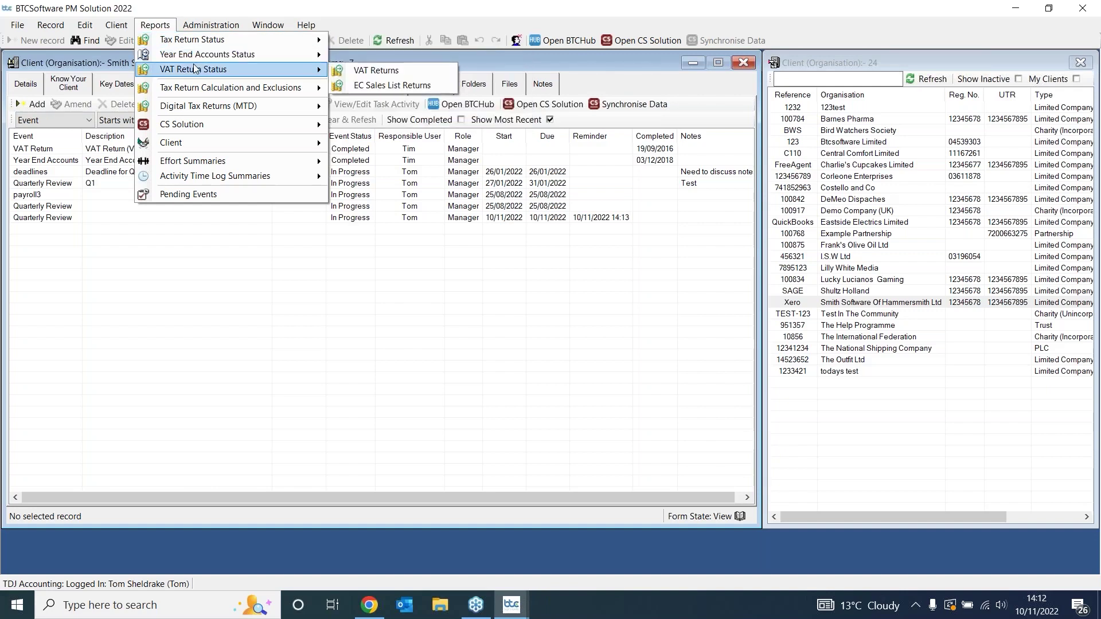
mouse_move(199, 90)
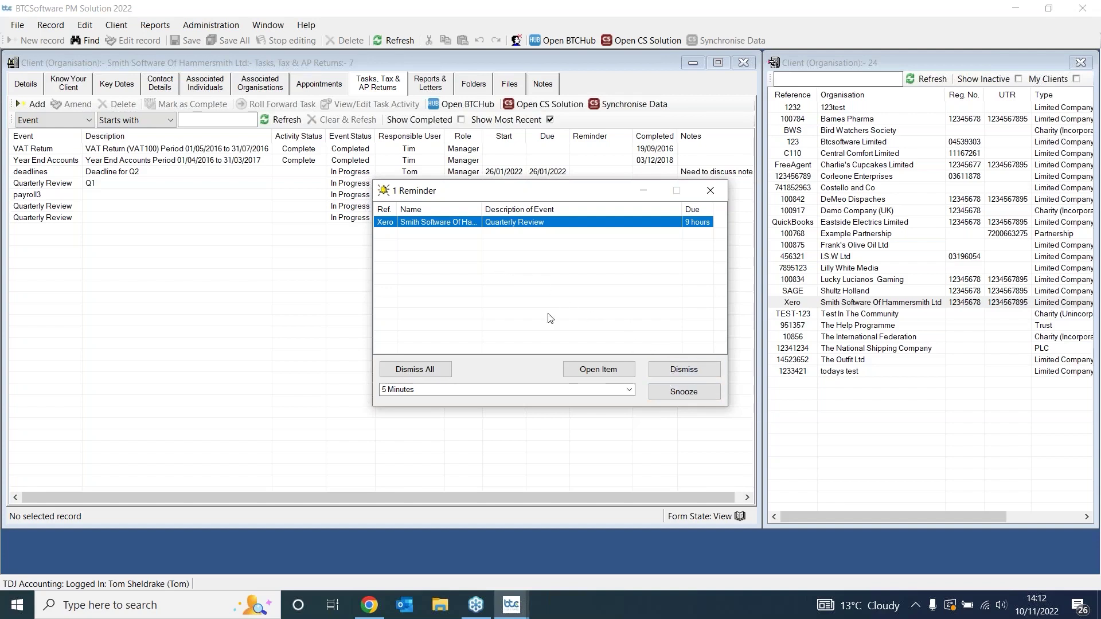
left_click(698, 376)
left_click(156, 25)
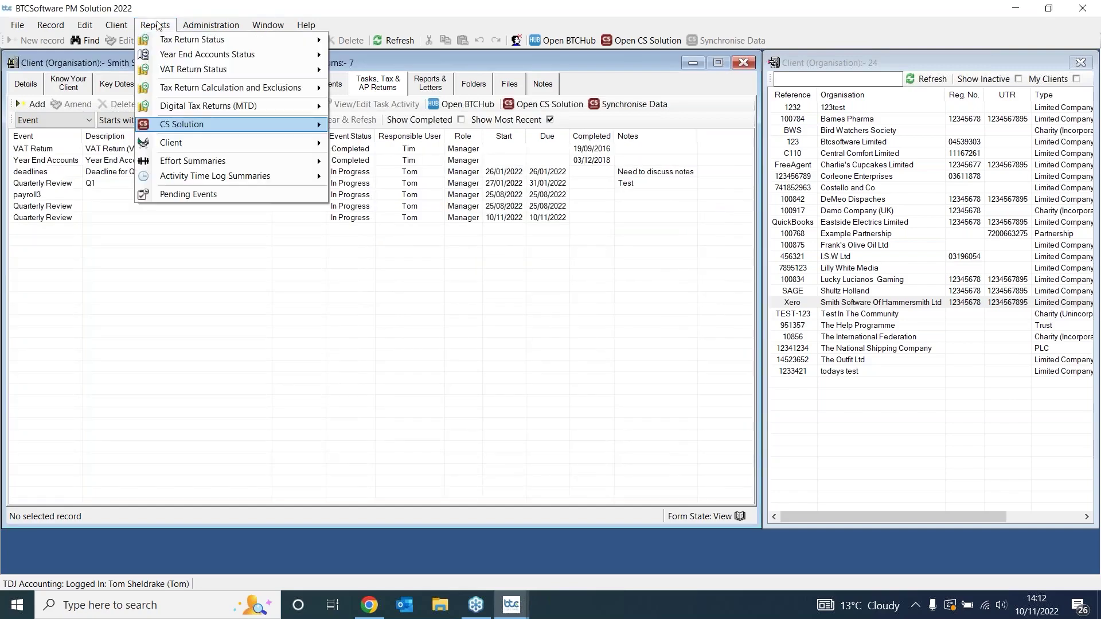
mouse_move(214, 142)
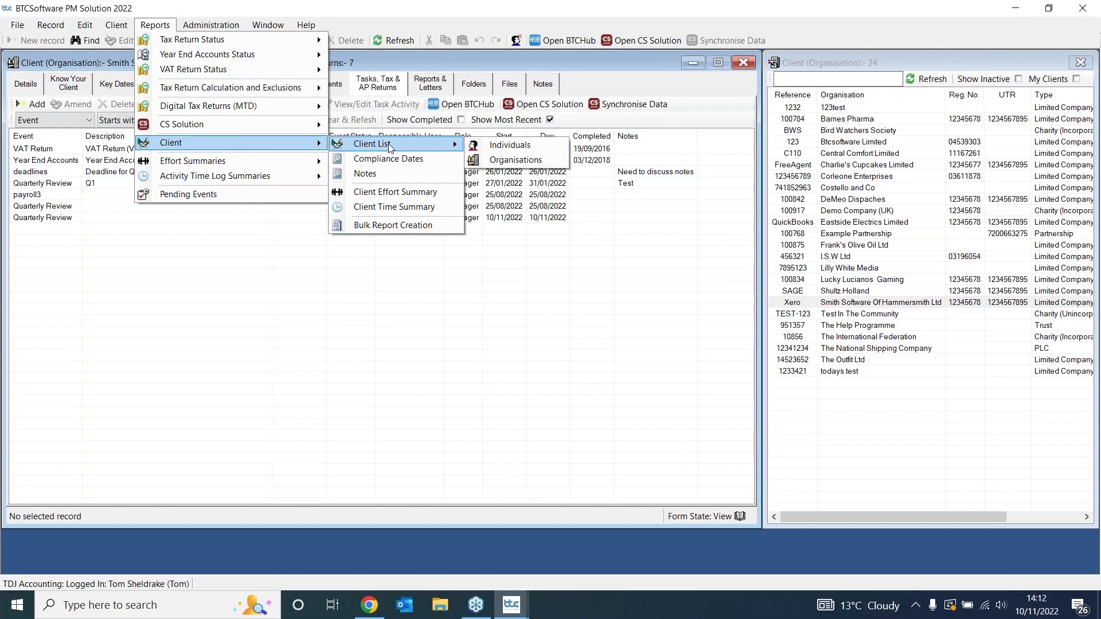
mouse_move(265, 156)
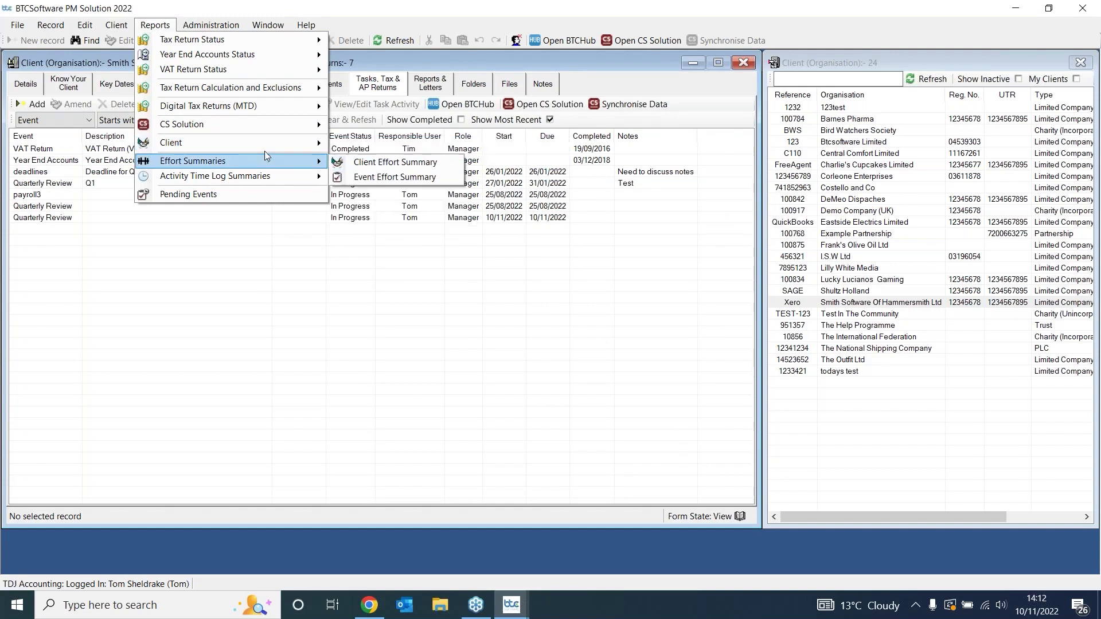
mouse_move(271, 176)
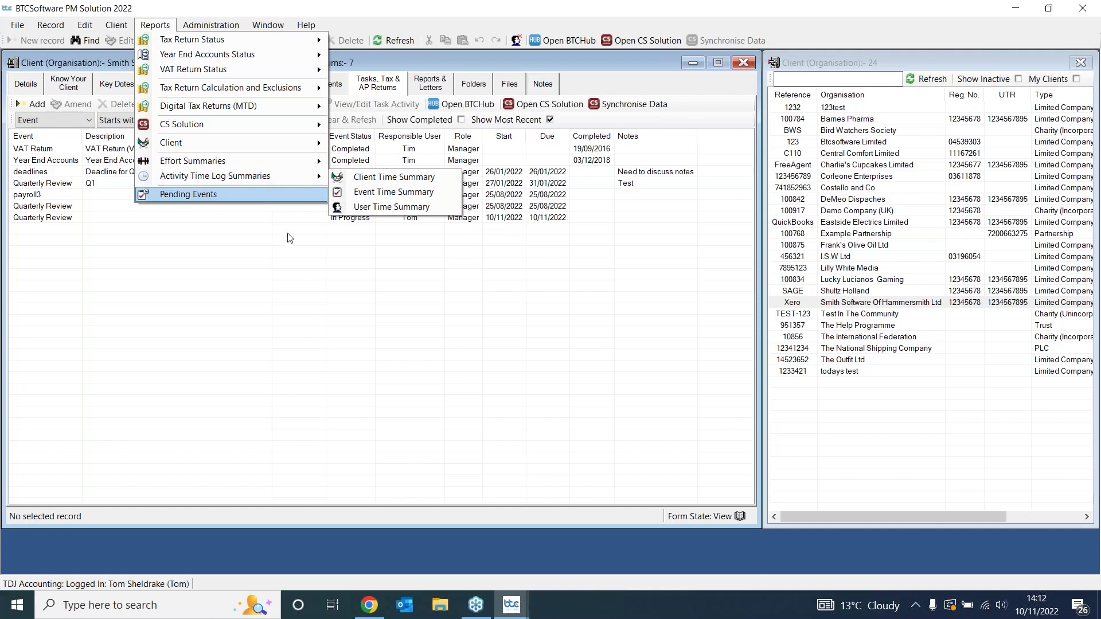
left_click(283, 265)
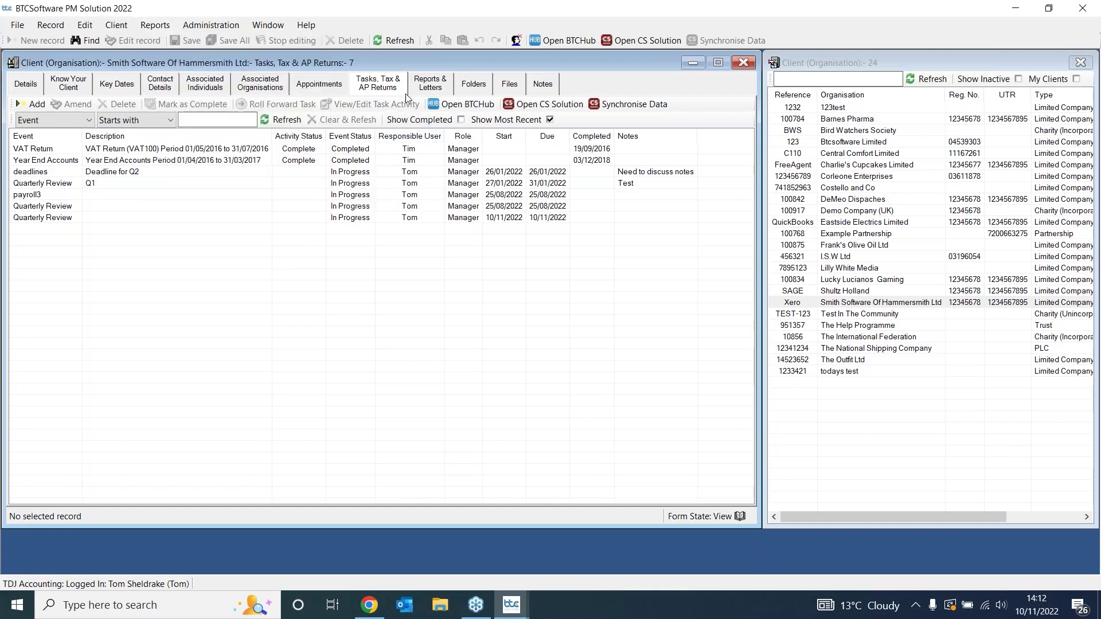
- Switch to Reports & Letters and open the Tax Return Covering Letters template for editing
left_click(434, 84)
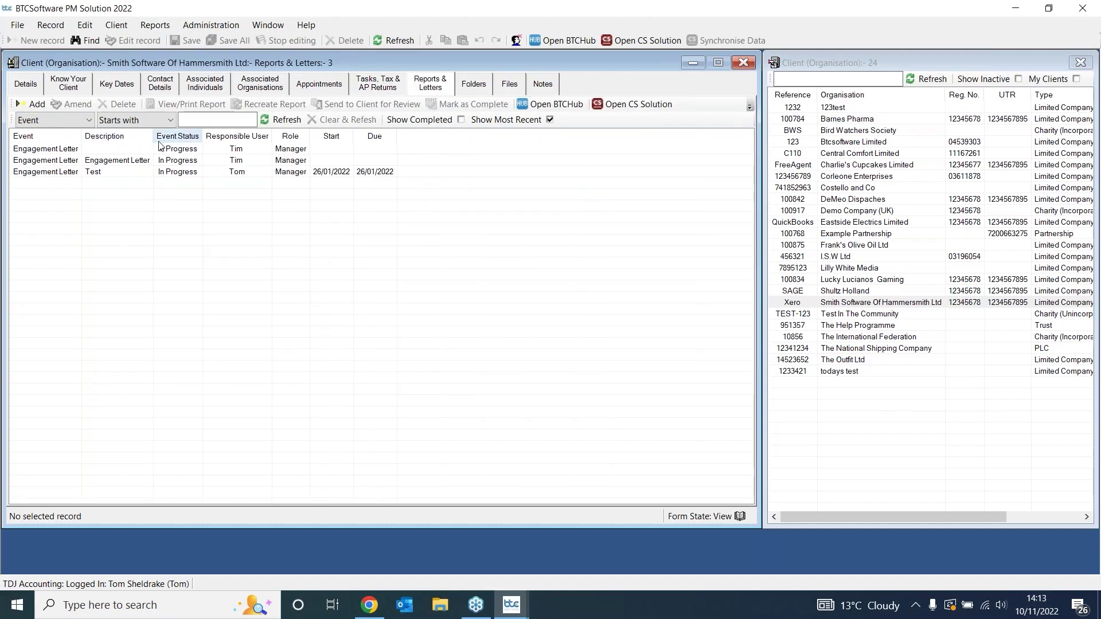
left_click(213, 24)
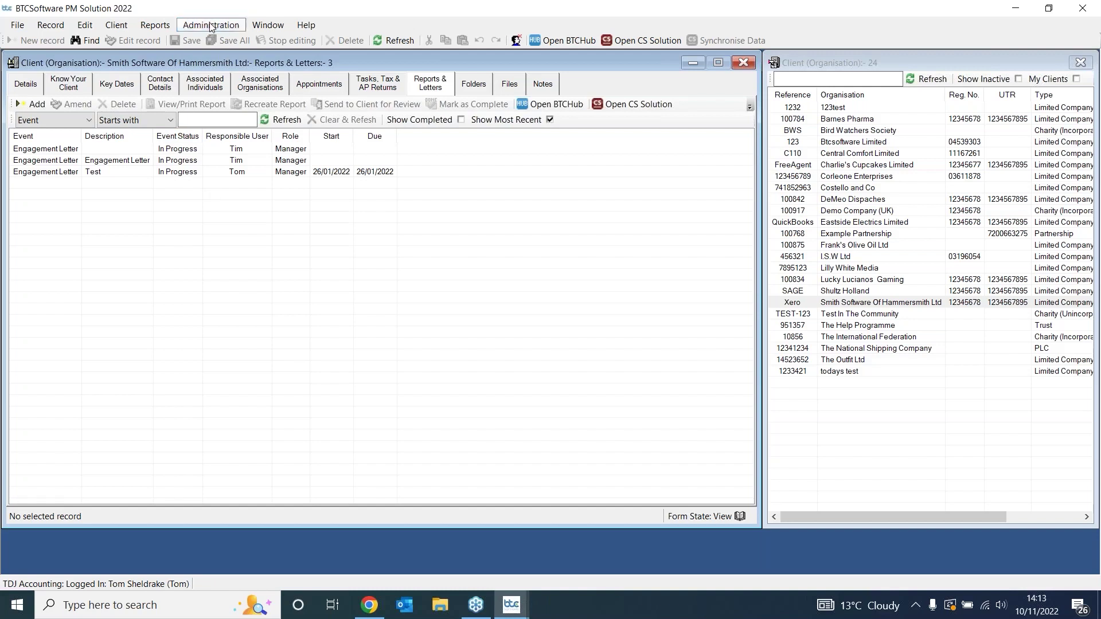
mouse_move(249, 73)
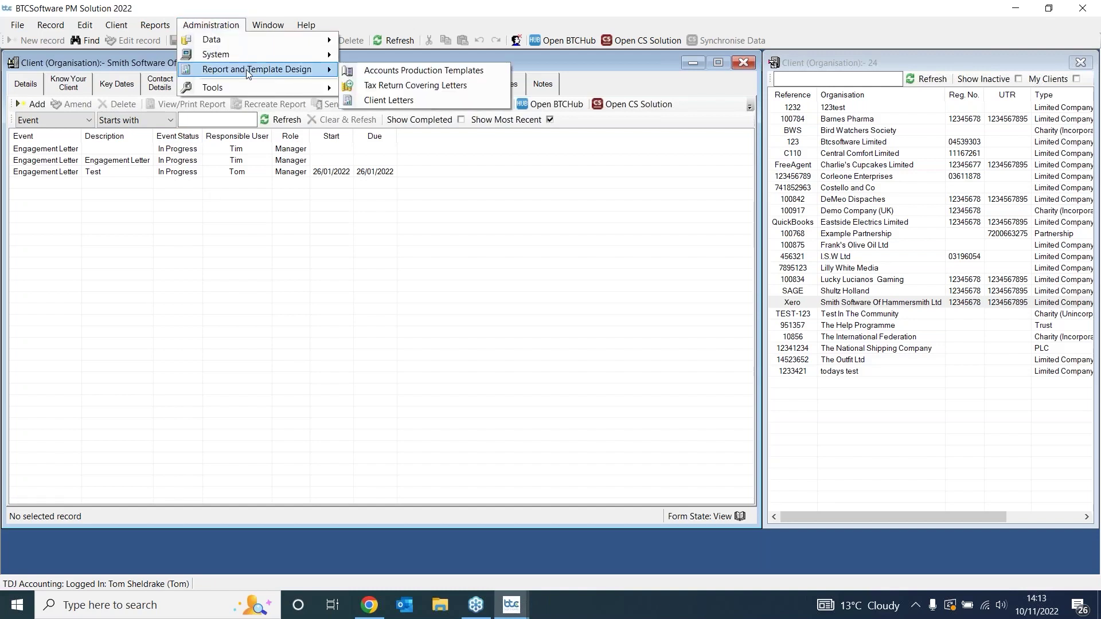
left_click(391, 85)
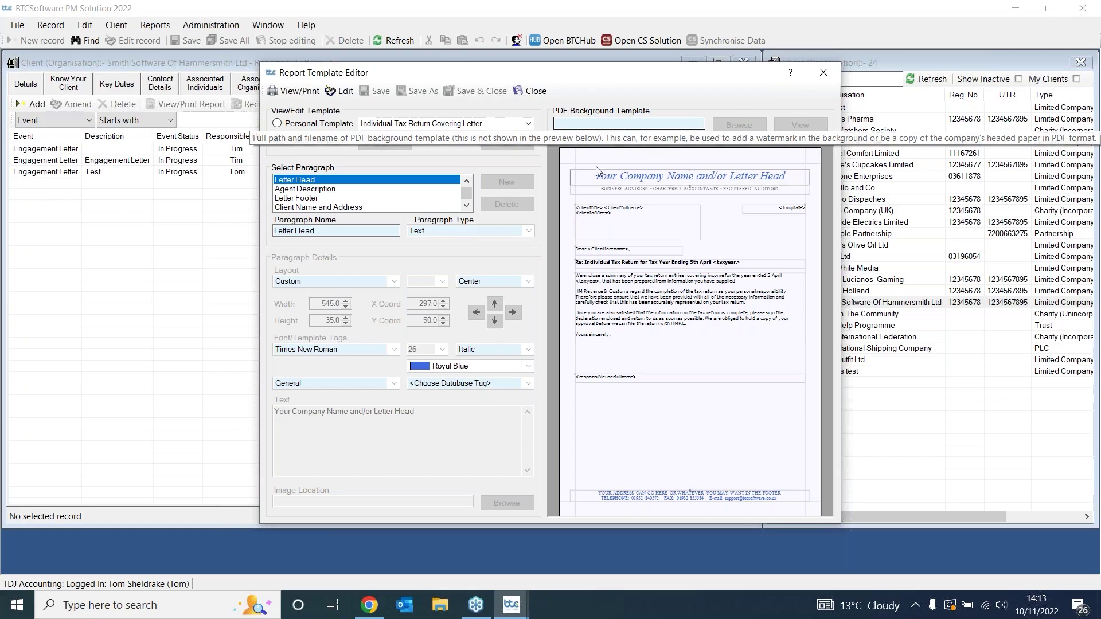
- Review the covering letter's paragraphs, then select the Letter Head paragraph
left_click(338, 189)
left_click(329, 199)
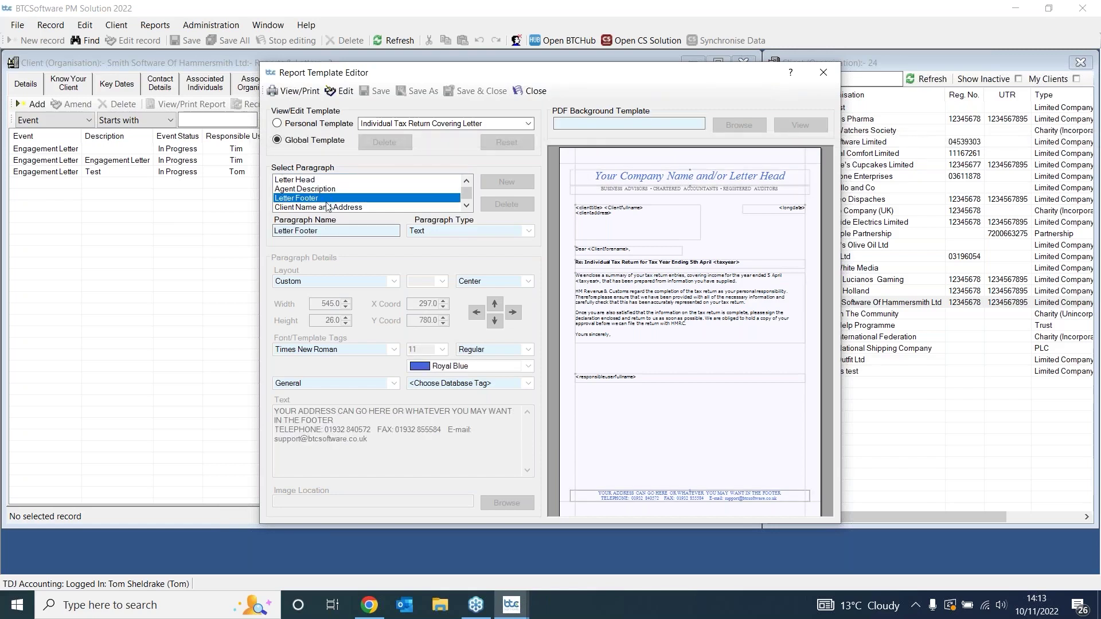
left_click(328, 209)
left_click(316, 181)
key("Down")
key("Down")
key("Down")
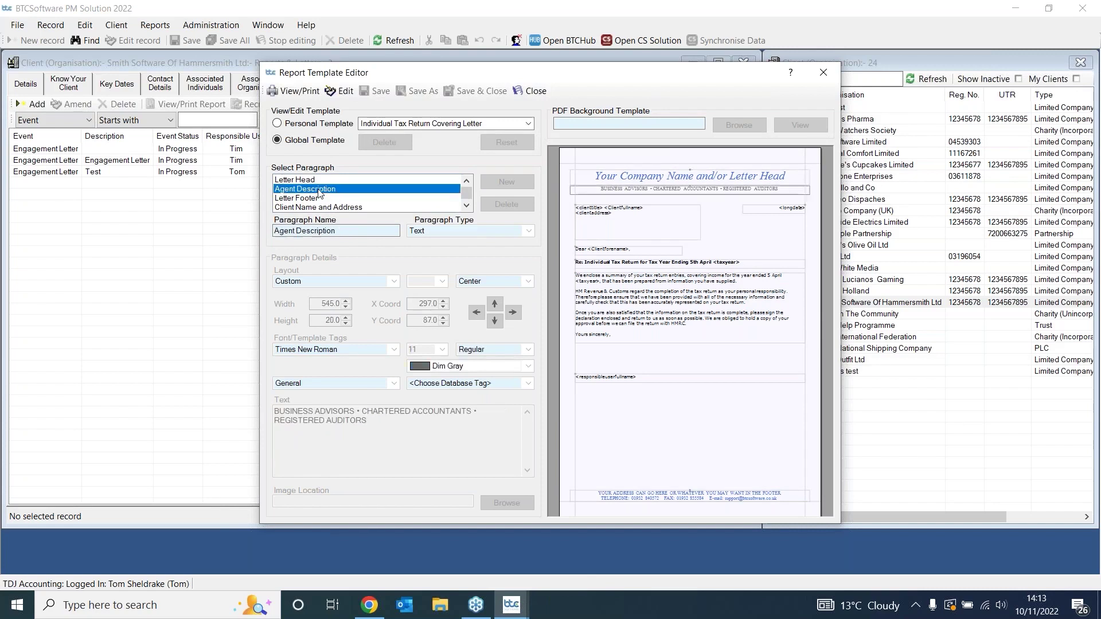
left_click(321, 181)
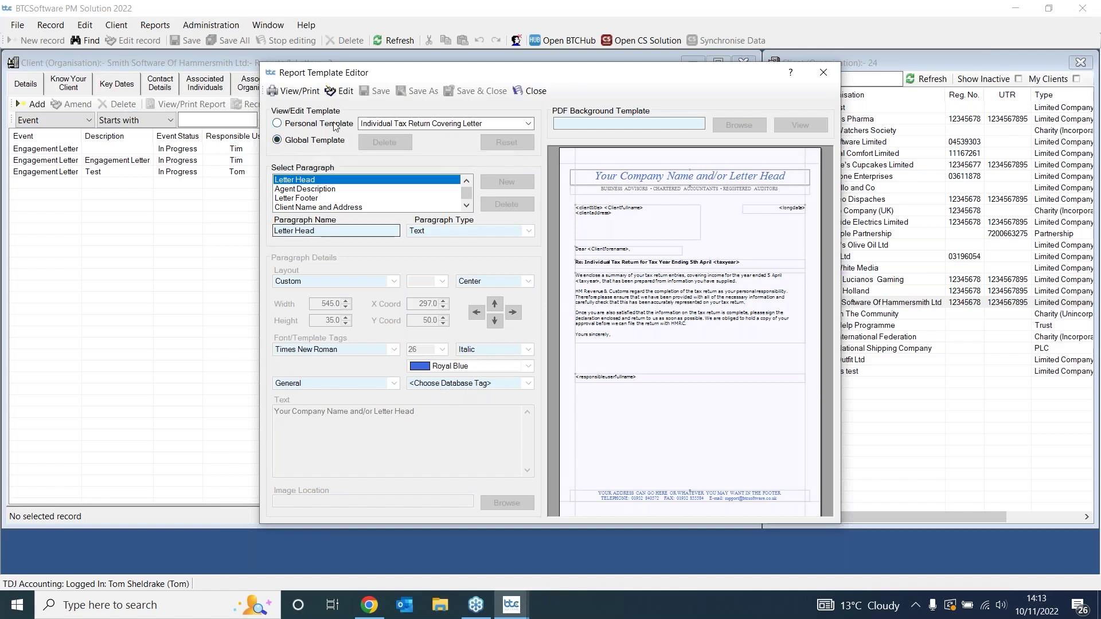
- Make the template editable and switch the tag category to Tax Return without inserting a tag
left_click(341, 91)
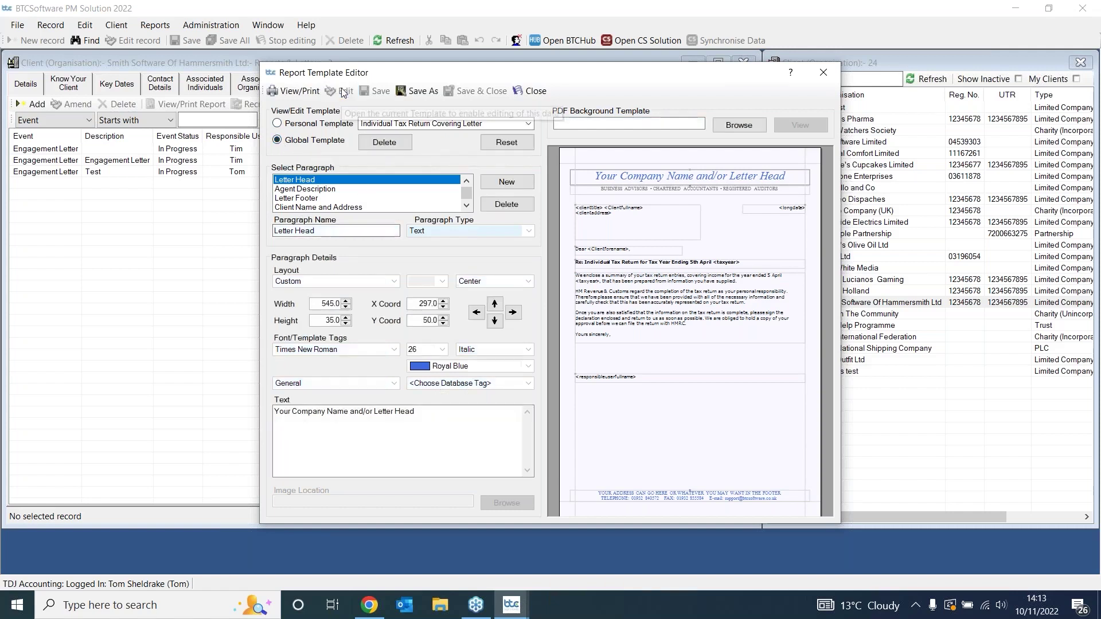
left_click(478, 383)
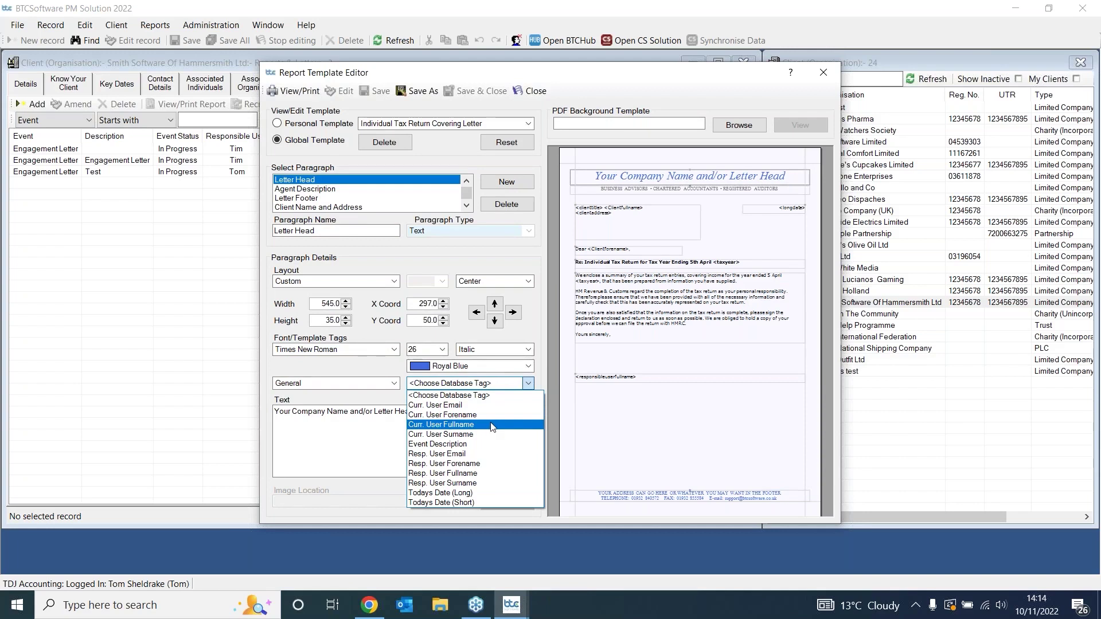
left_click(352, 382)
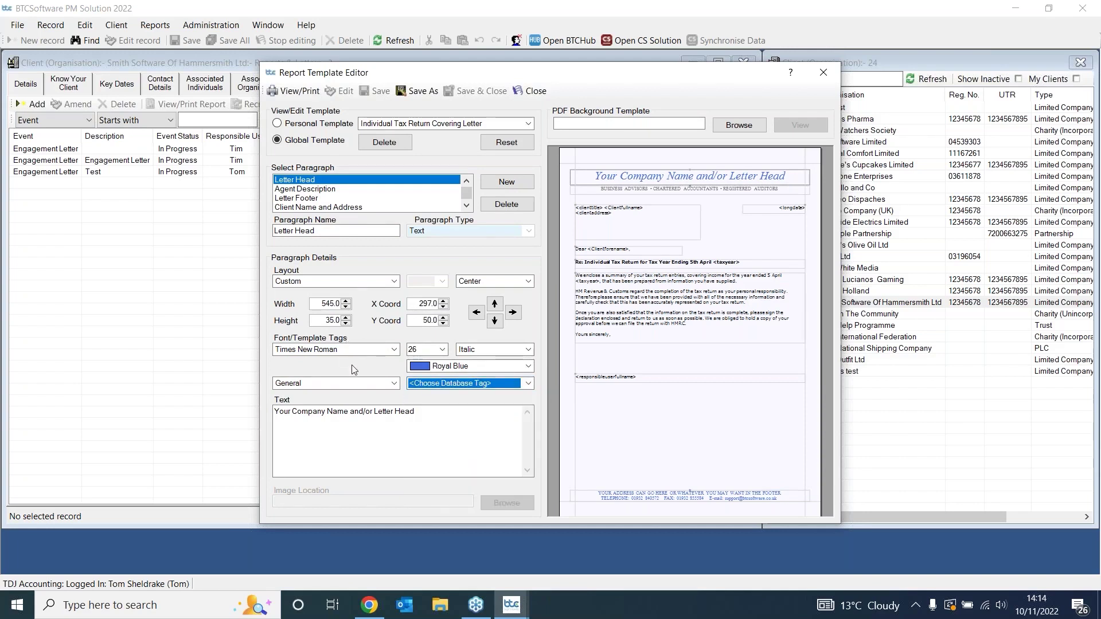
left_click(360, 383)
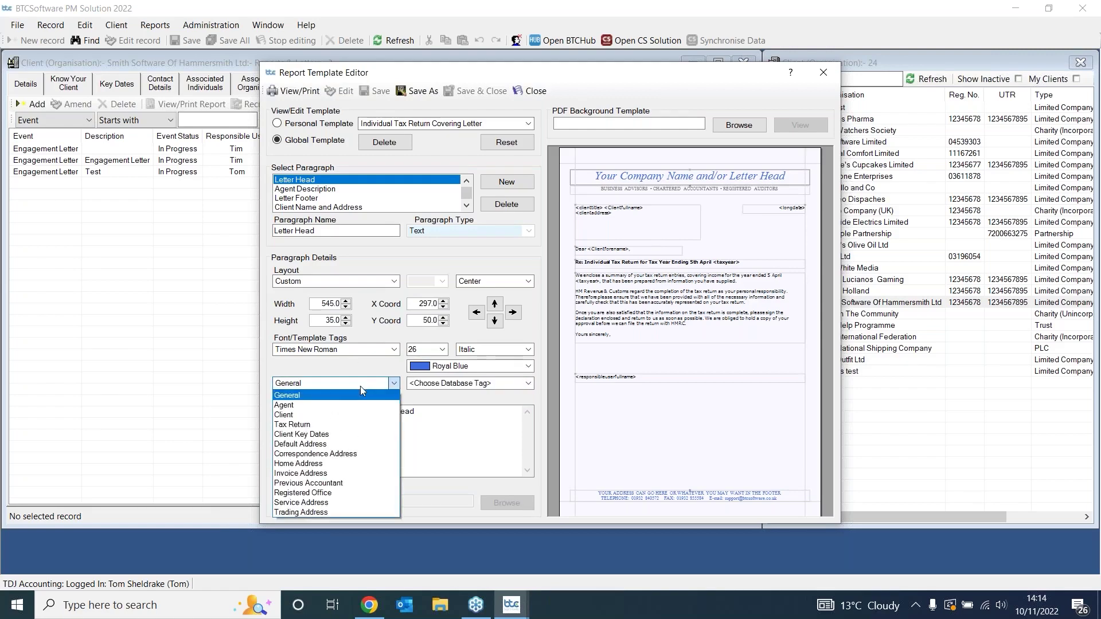
left_click(355, 425)
left_click(448, 383)
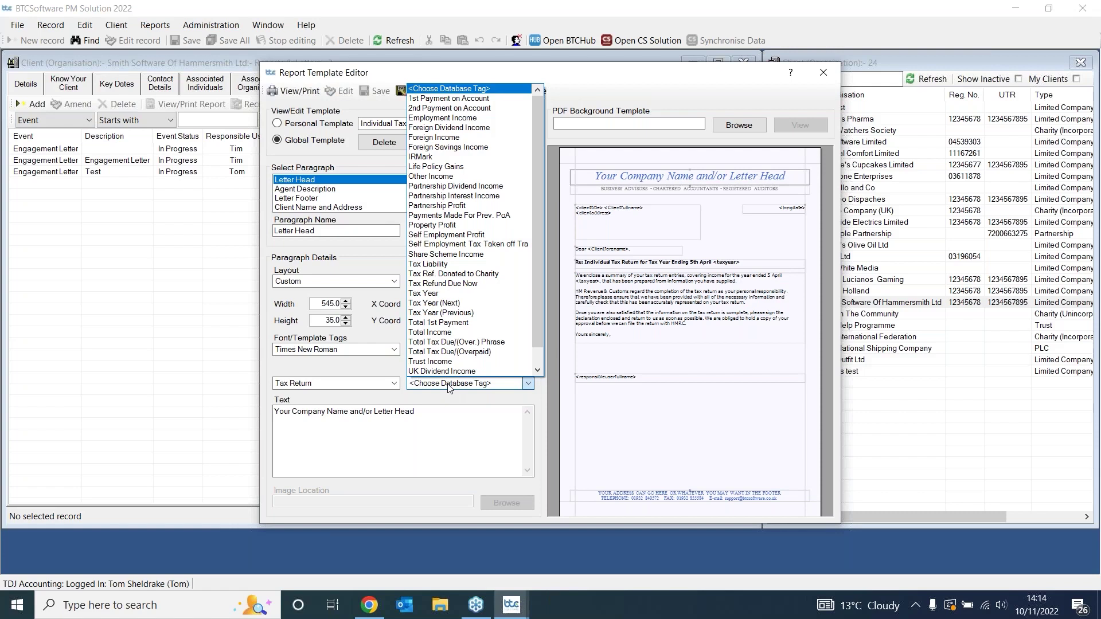
left_click(449, 384)
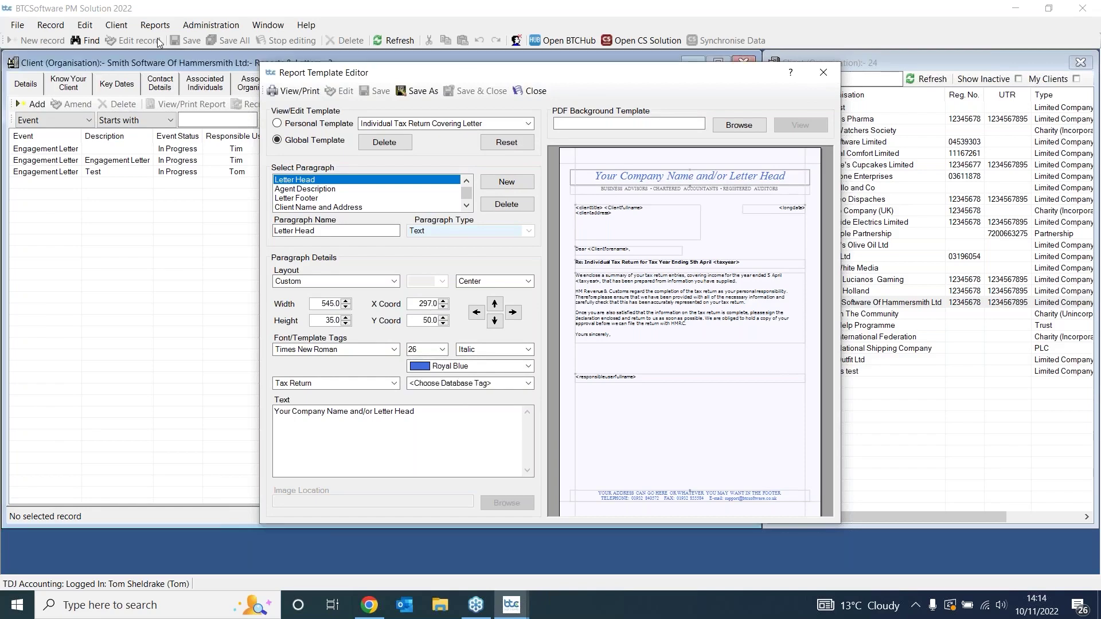
- Close the template editor, view the Detailed Tax Questionnaire client letter template, then close the report windows
left_click(225, 25)
mouse_move(228, 70)
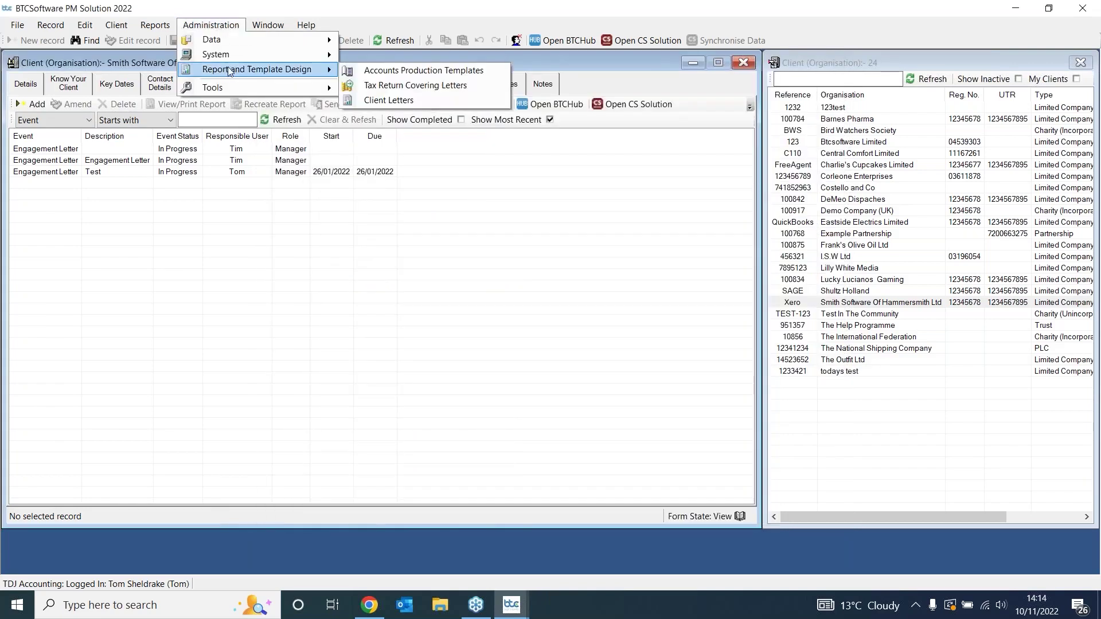
left_click(384, 101)
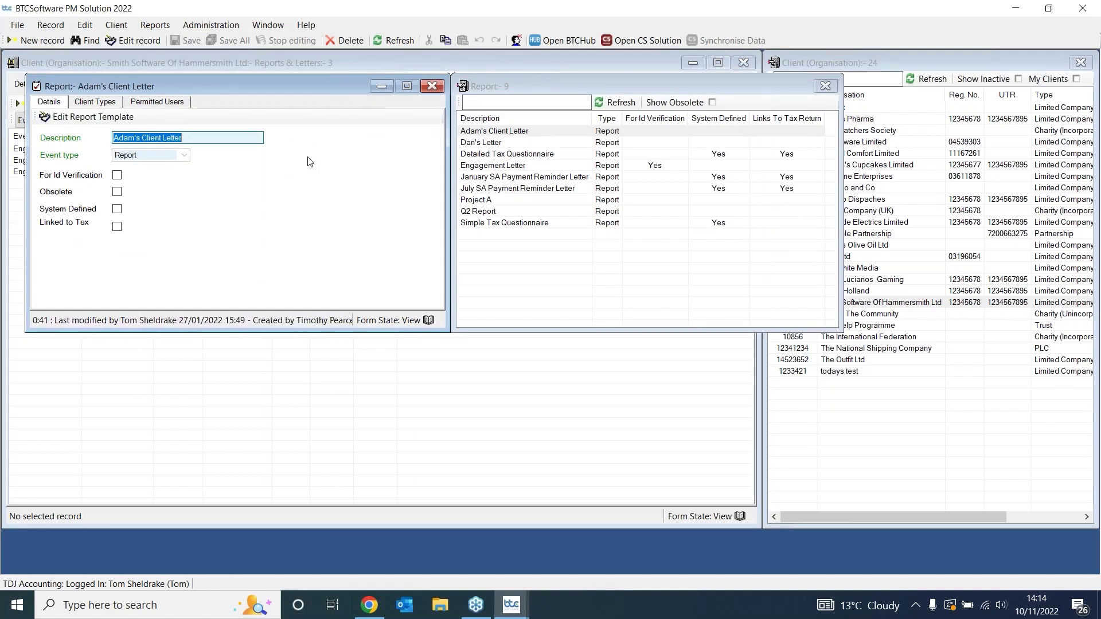
left_click(507, 155)
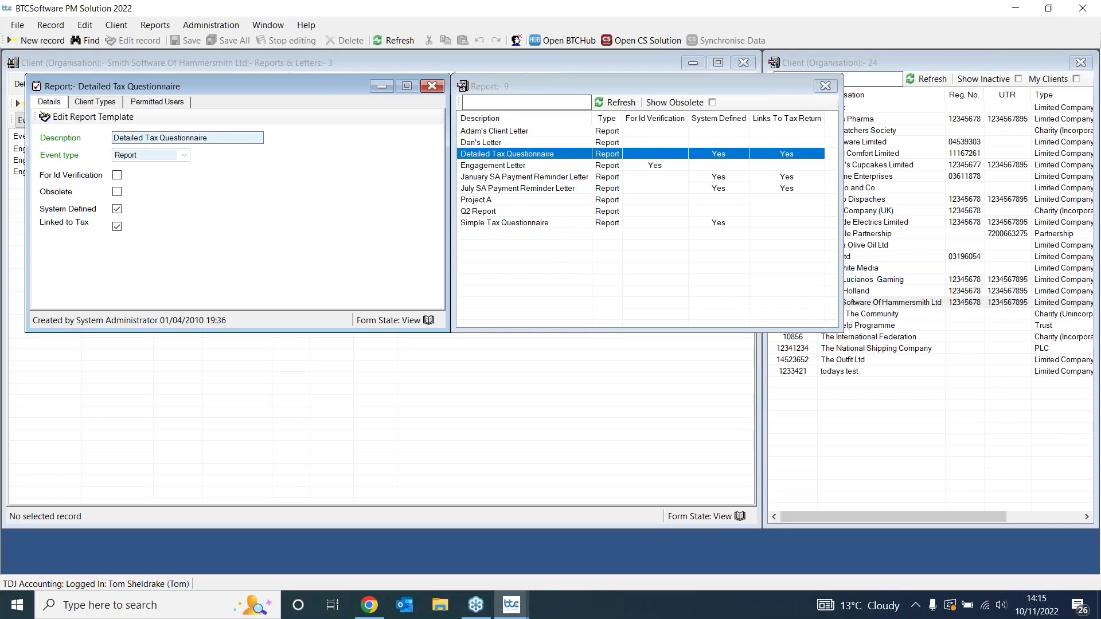
left_click(441, 89)
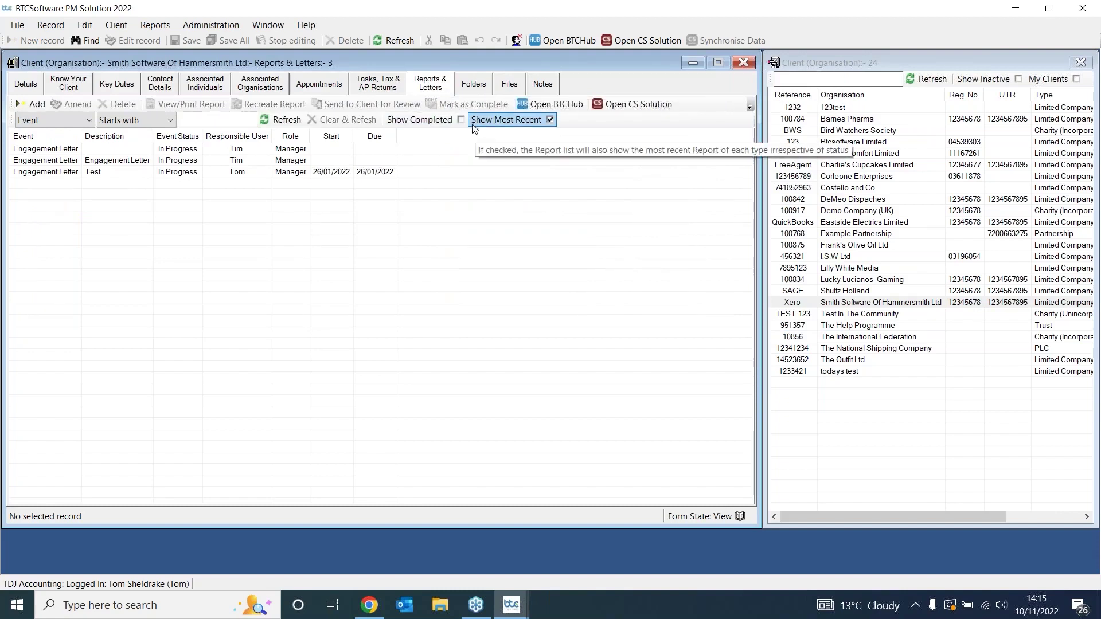
- Show the Folders page and return to Smith Software Of Hammersmith Ltd after browsing other clients
left_click(469, 85)
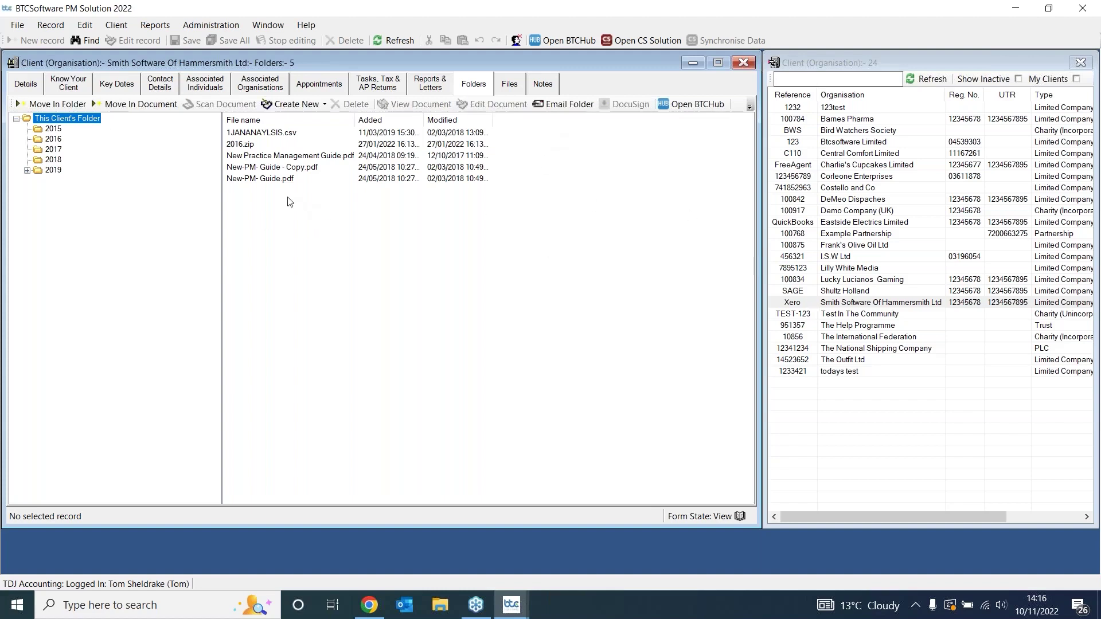
left_click(872, 304)
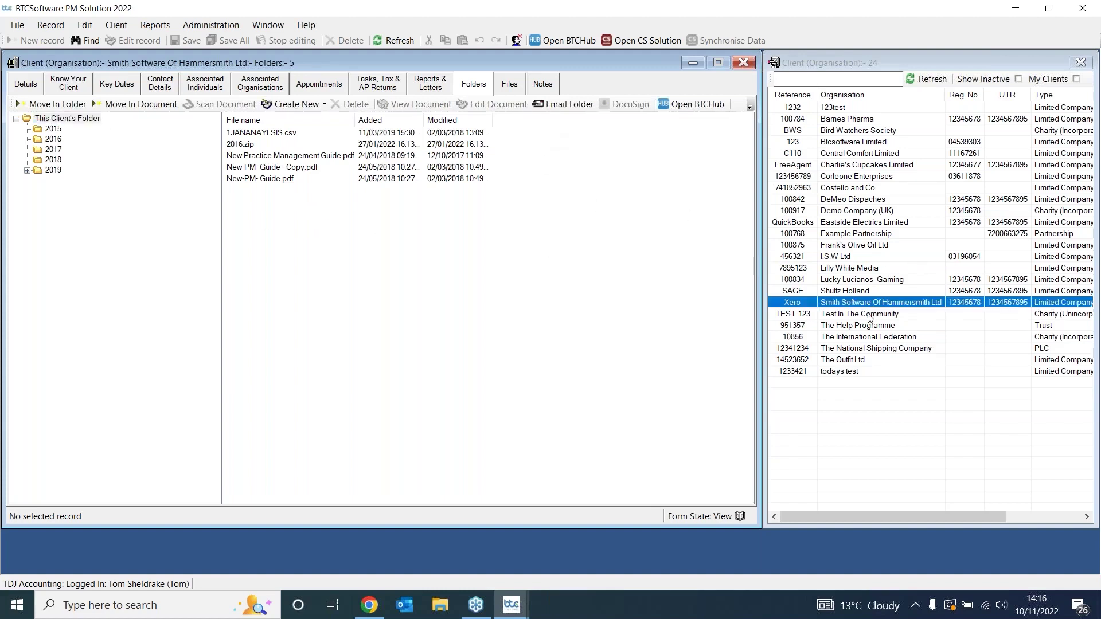
left_click(870, 315)
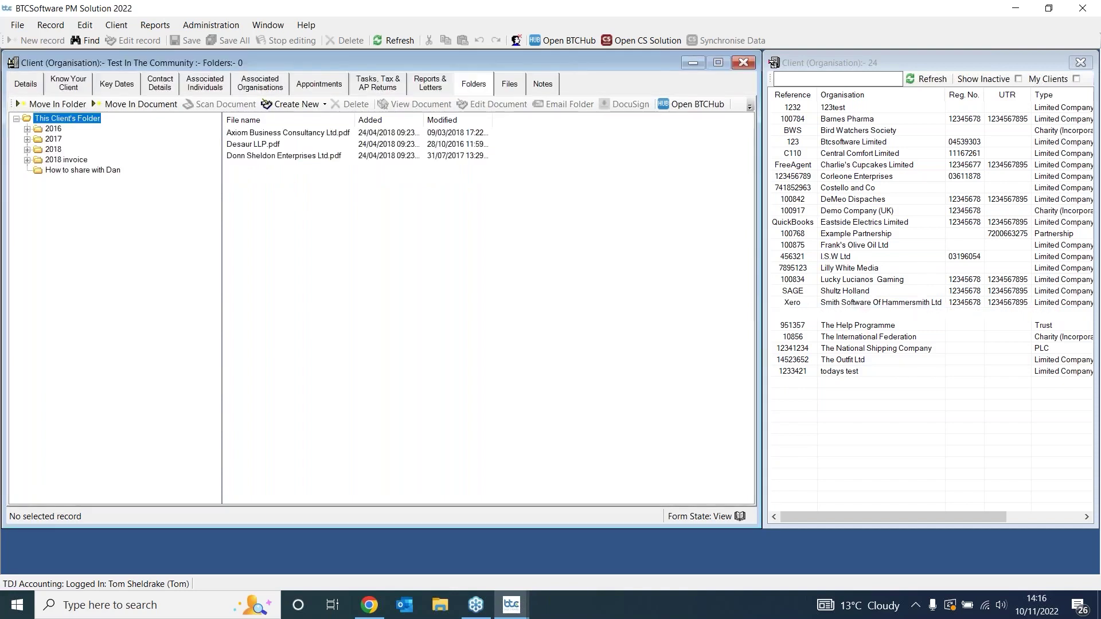
key("Up")
key("Up")
key("Down")
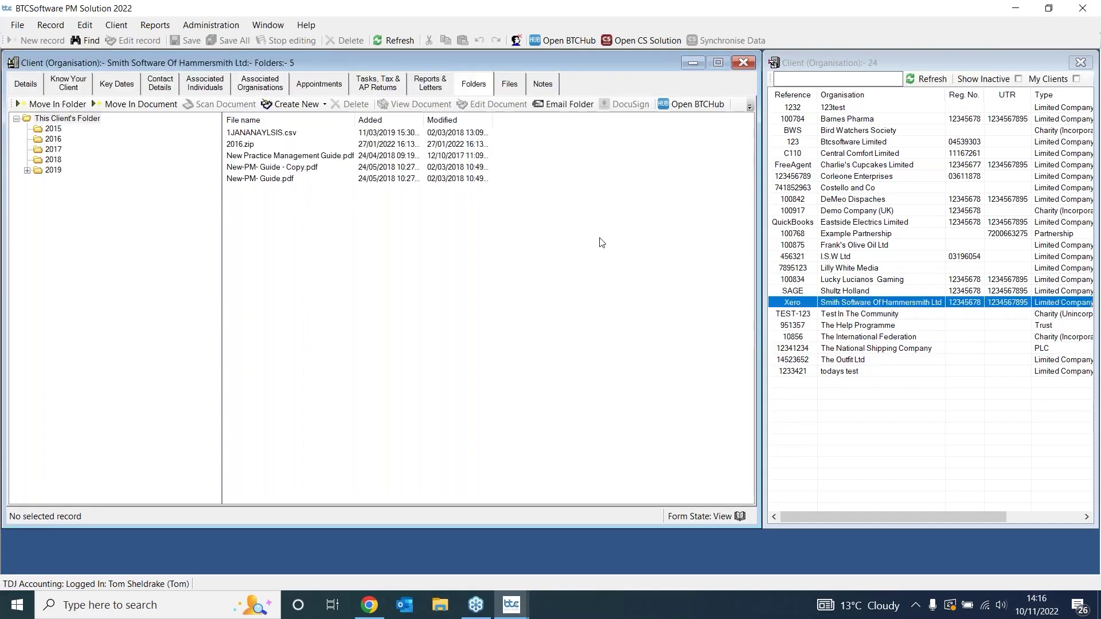
- Check a new physical file's Location and Category lists, cancel without saving, and show the client's Notes
left_click(510, 86)
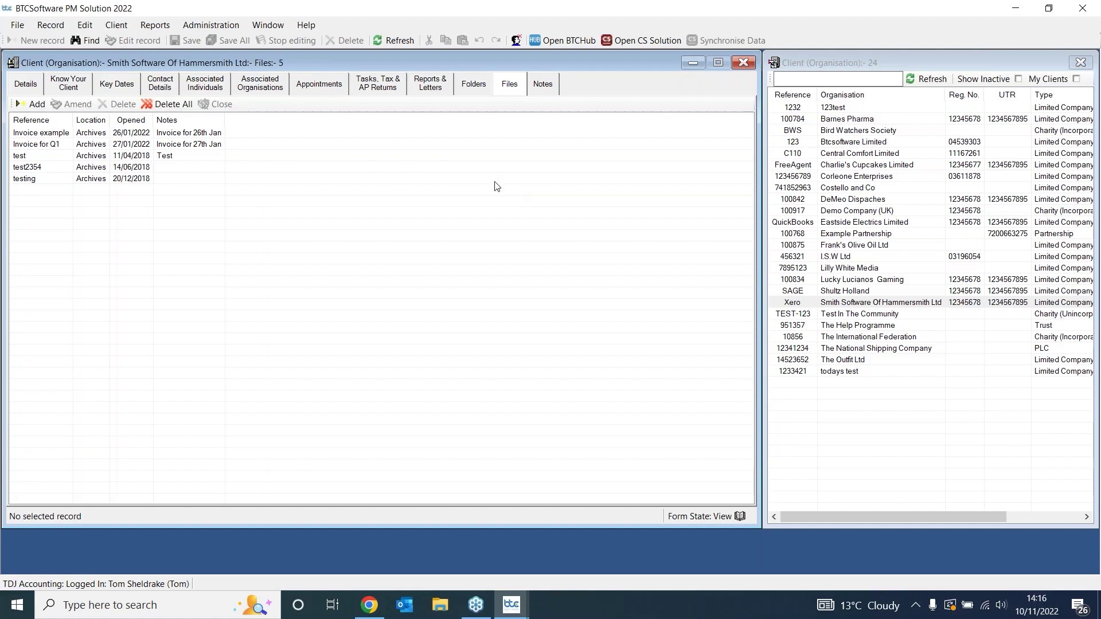
left_click(40, 106)
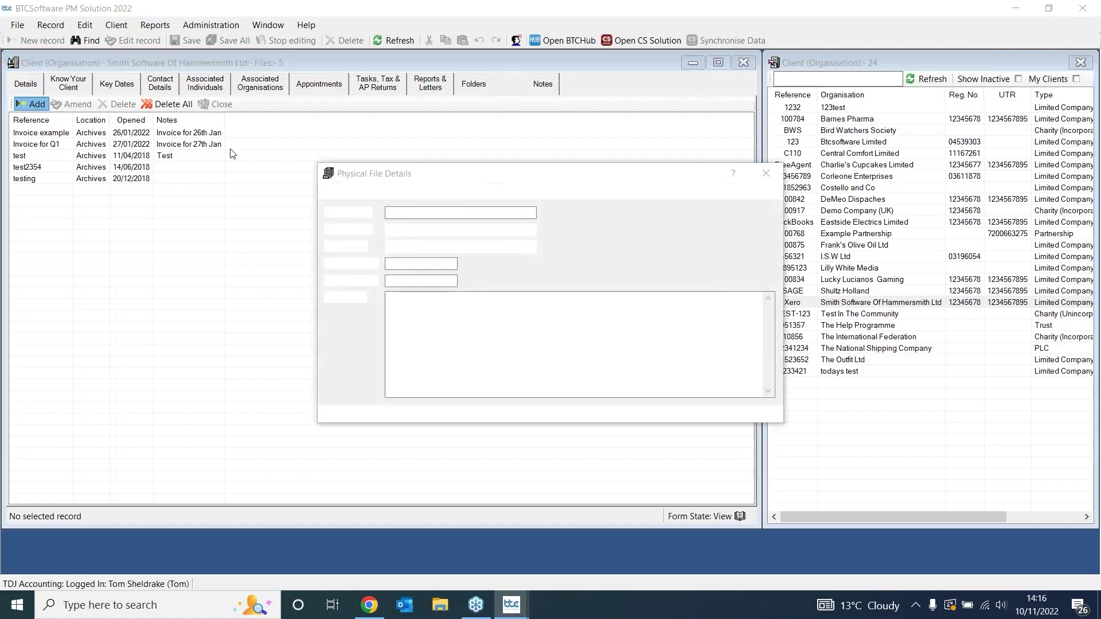
left_click(531, 230)
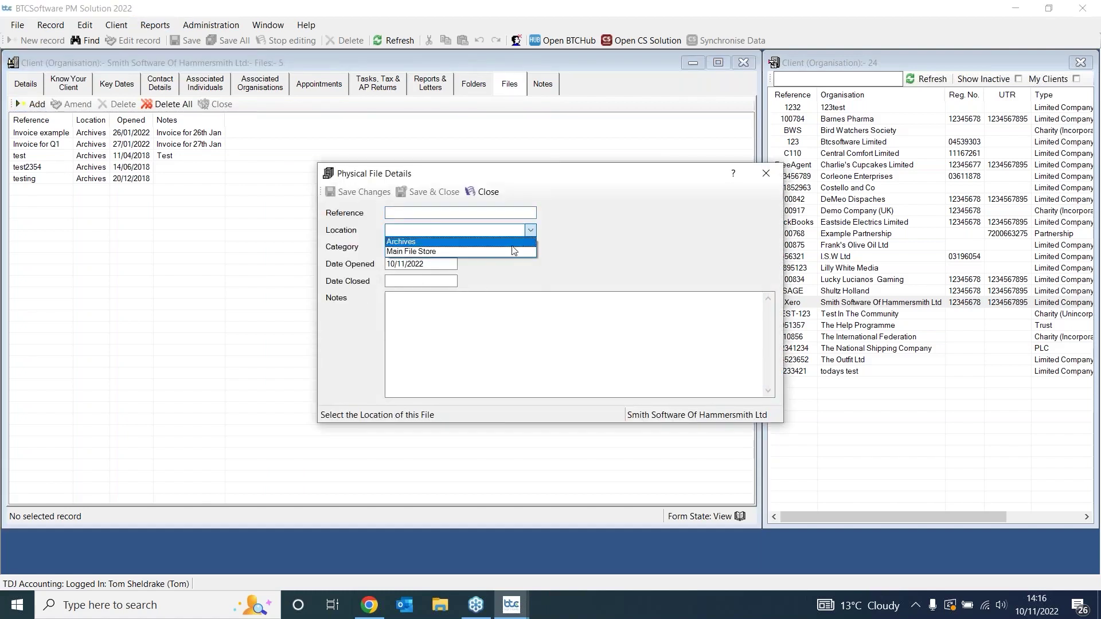
left_click(590, 231)
left_click(531, 247)
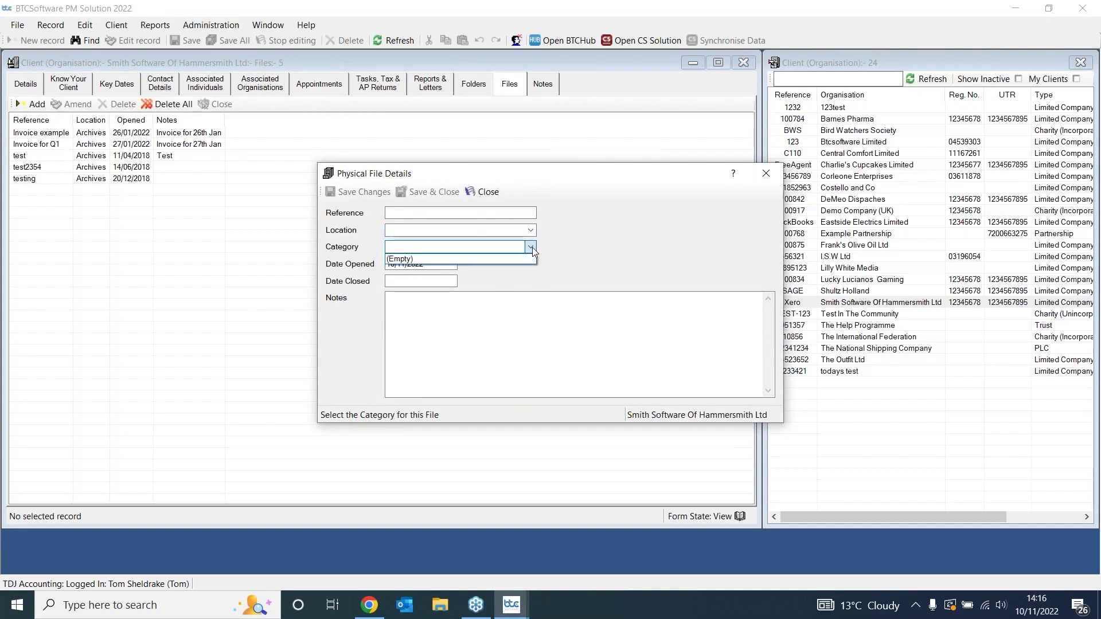
left_click(532, 247)
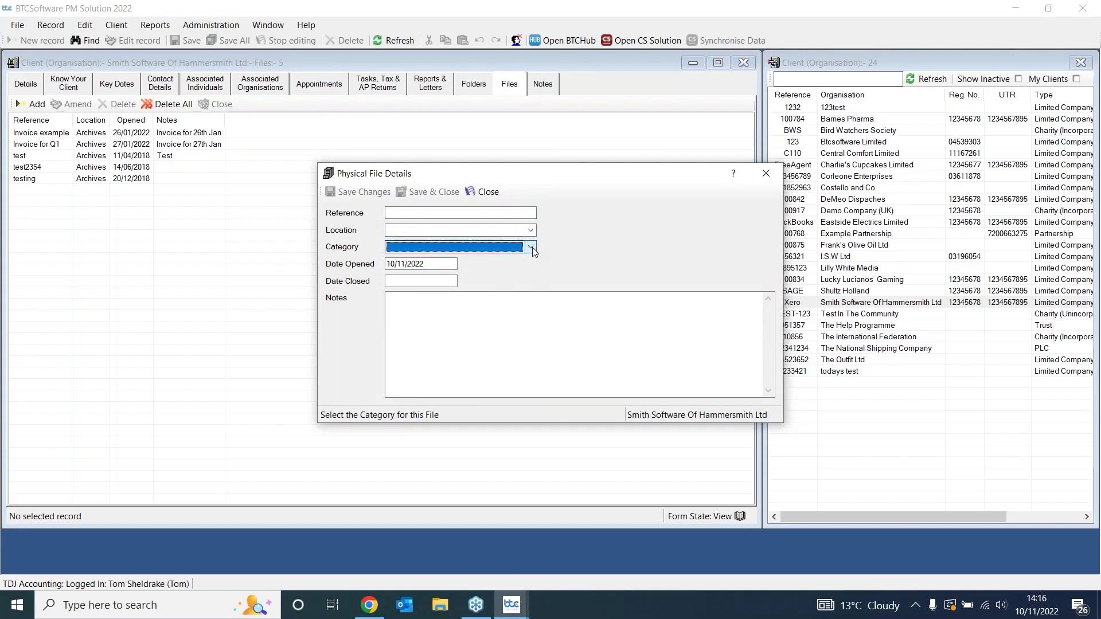
left_click(764, 173)
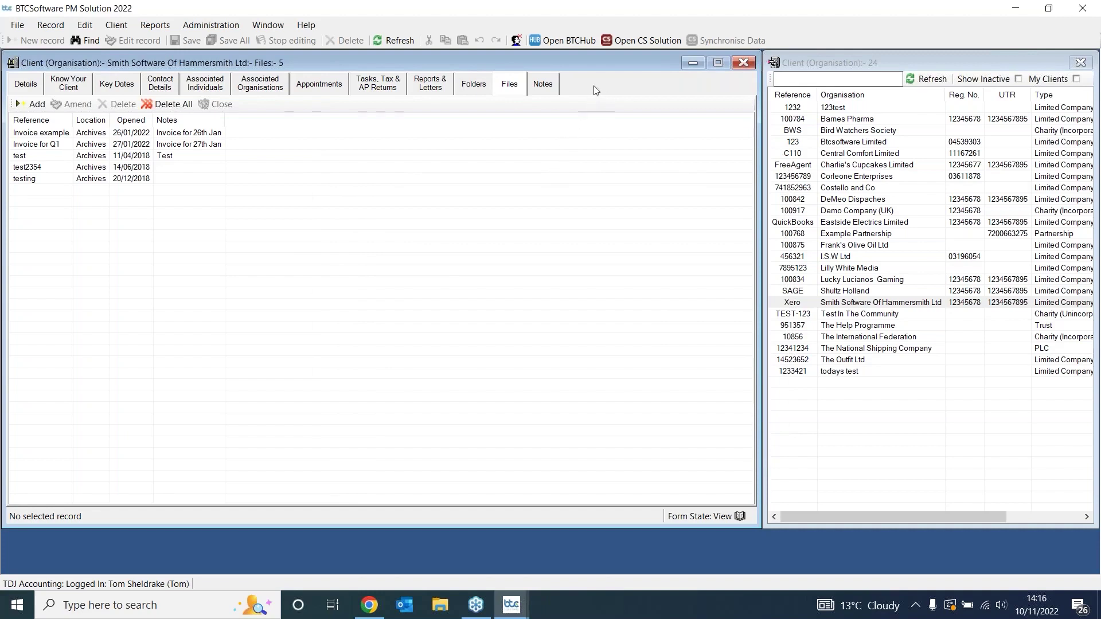
left_click(536, 85)
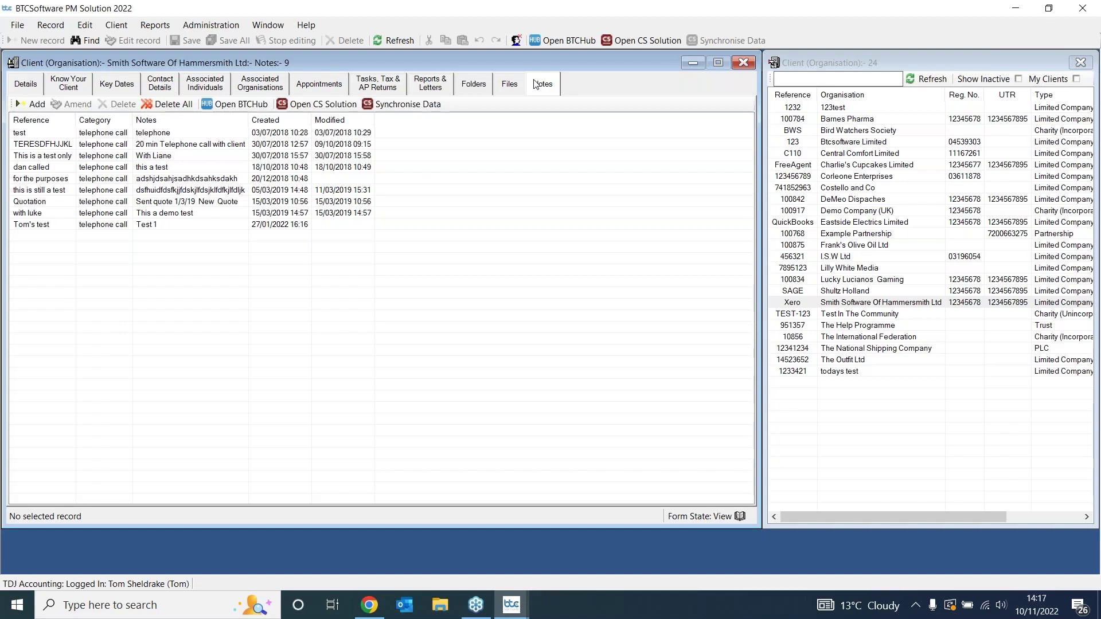
- Add a Year End Accounts task for 01/04/2017 to 31/03/2018 and open its accounts summary
left_click(382, 88)
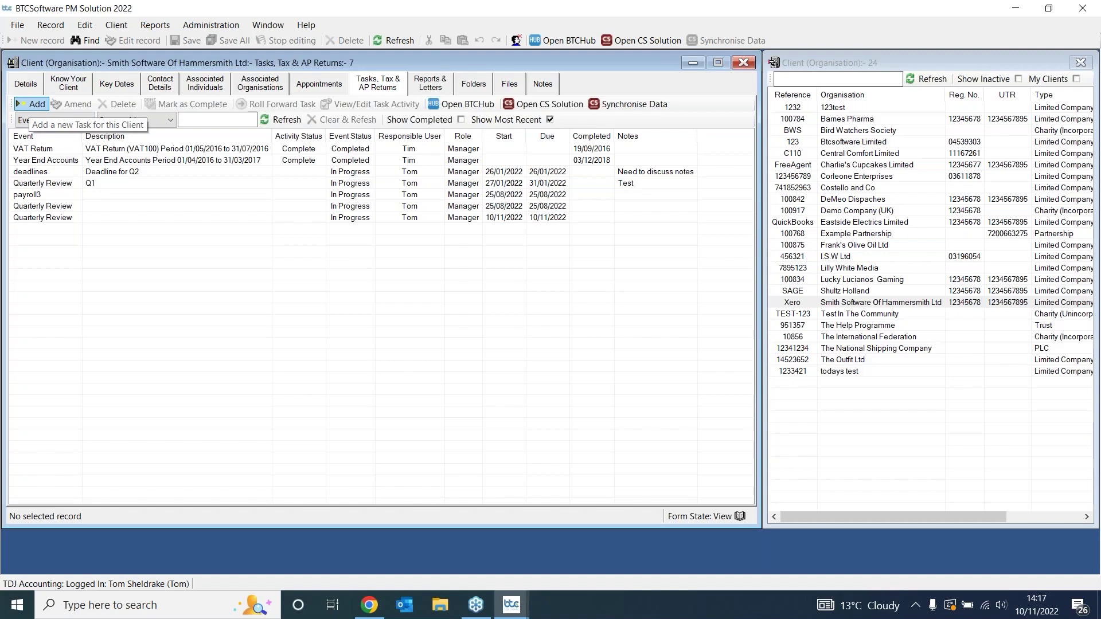
left_click(36, 105)
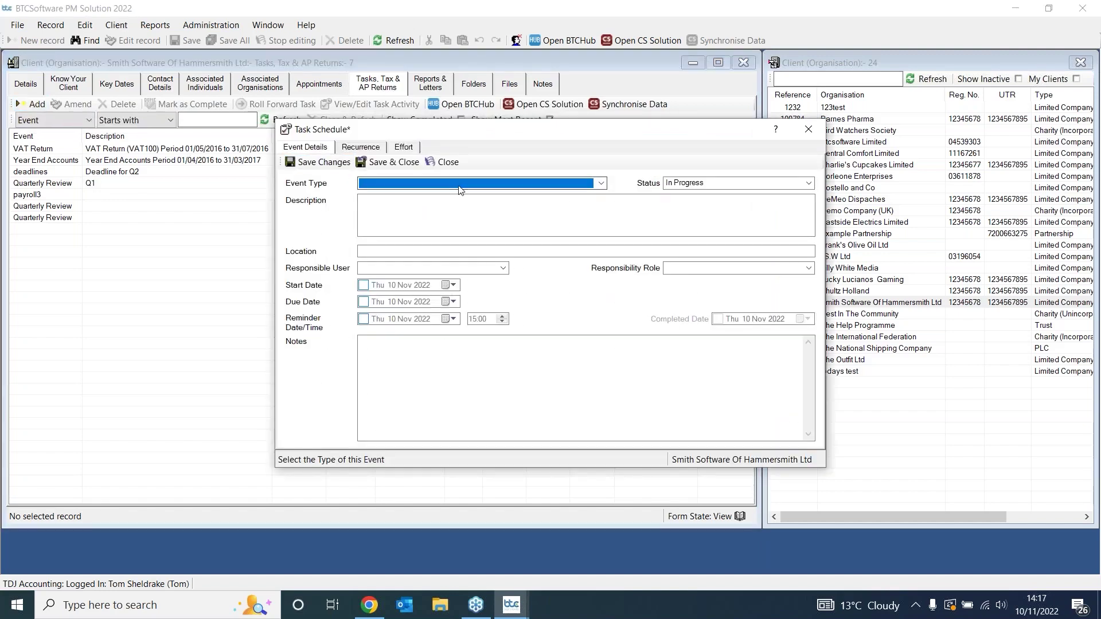
left_click(459, 189)
left_click(428, 244)
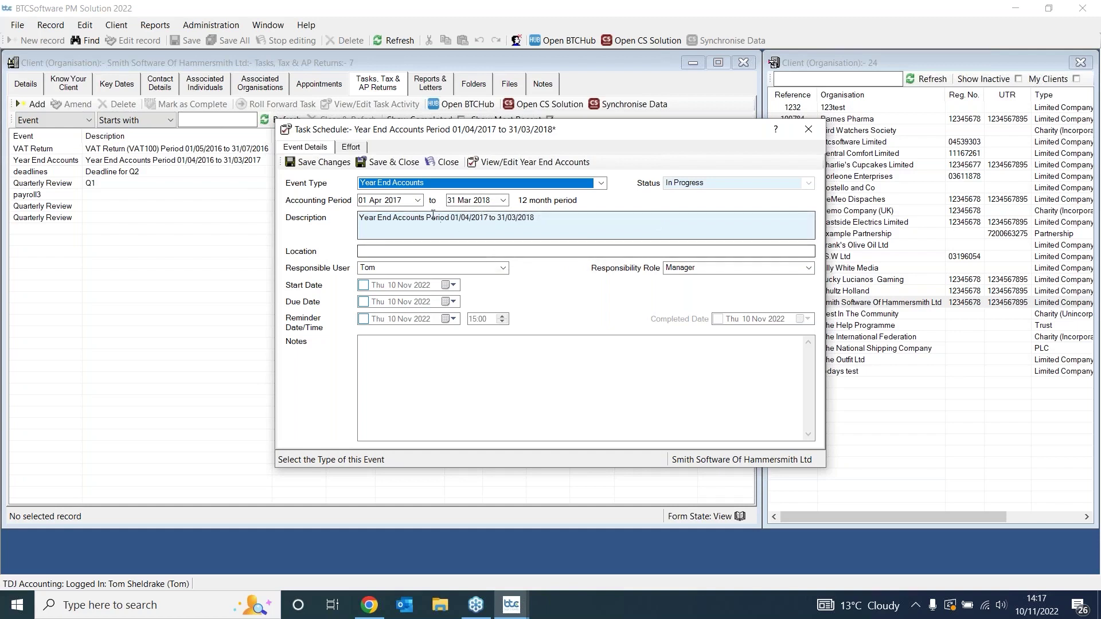
left_click(418, 200)
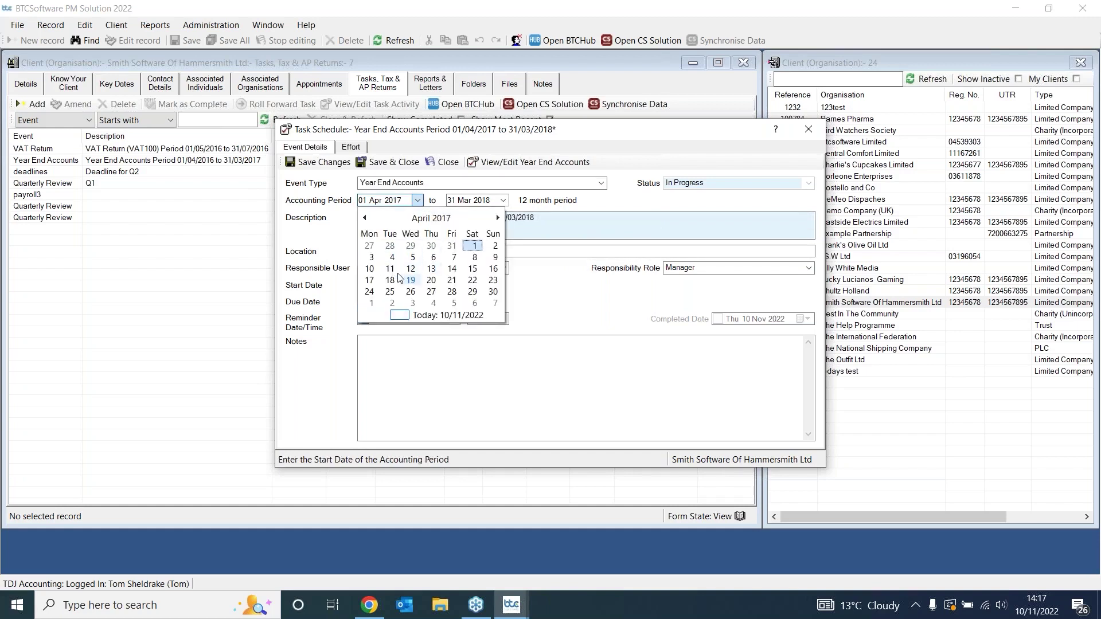
left_click(418, 201)
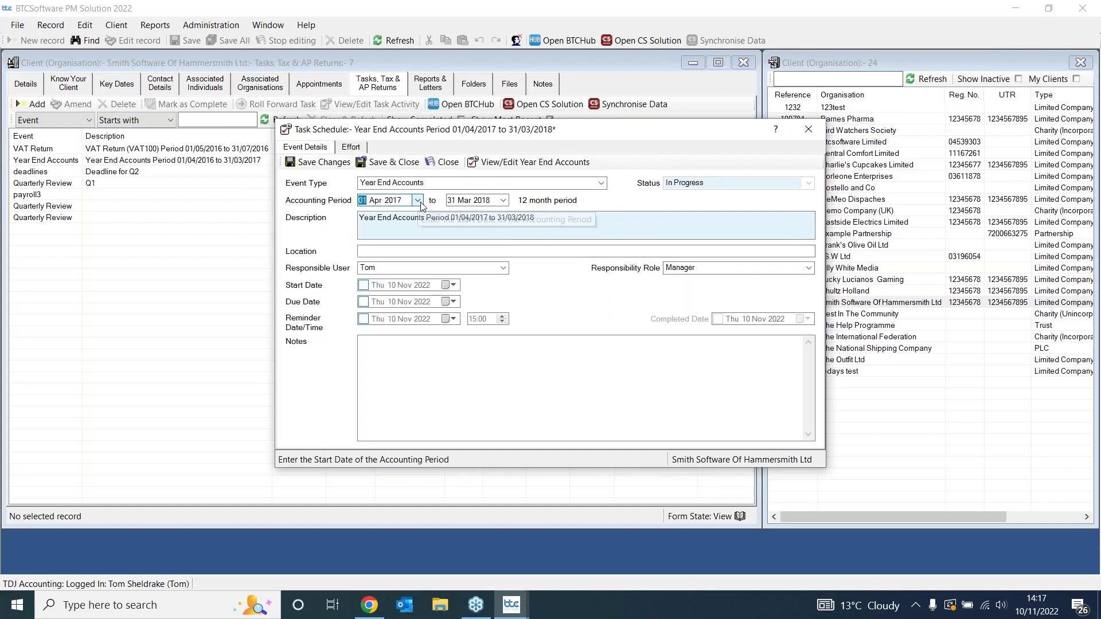
left_click(513, 162)
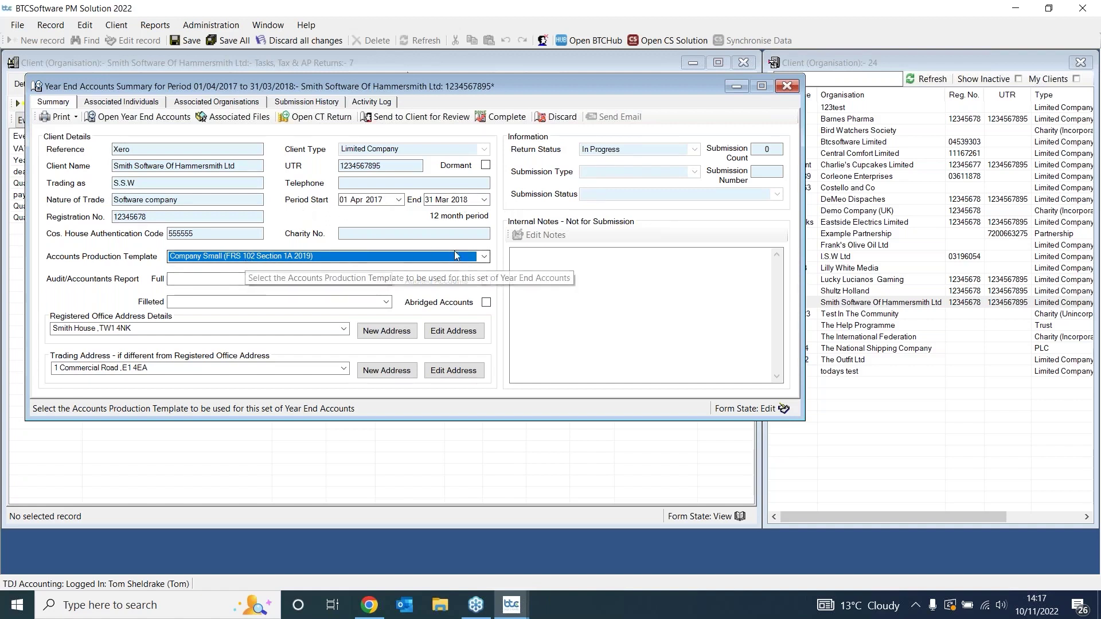
- Keep the Company Small (FRS 102 Section 1A 2019) template and set the full audit/accountants report to (Empty)
left_click(484, 256)
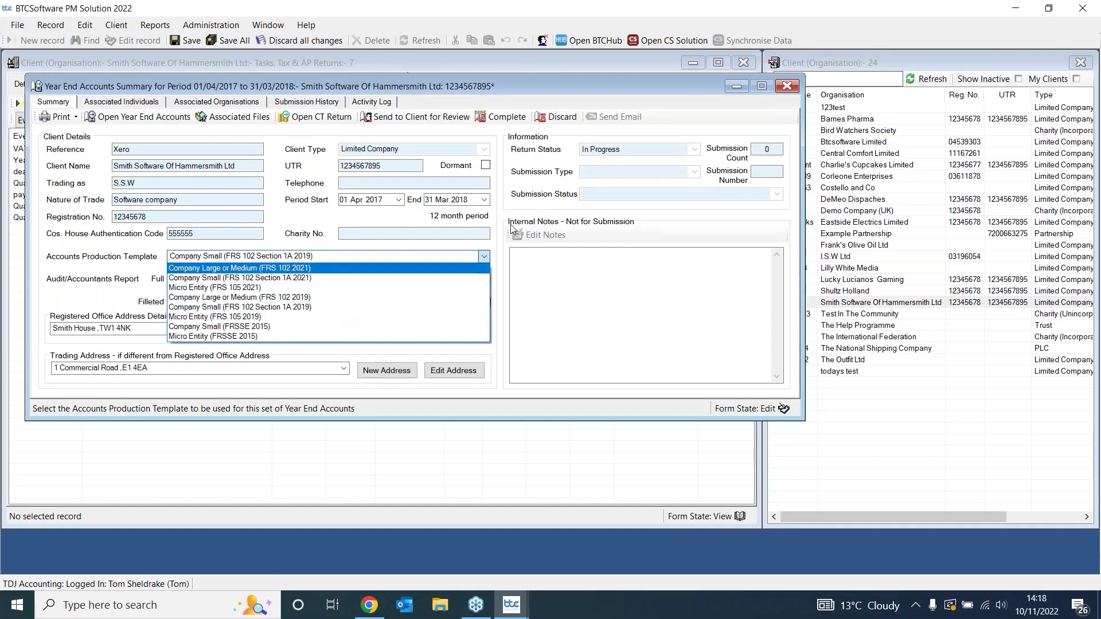
left_click(485, 256)
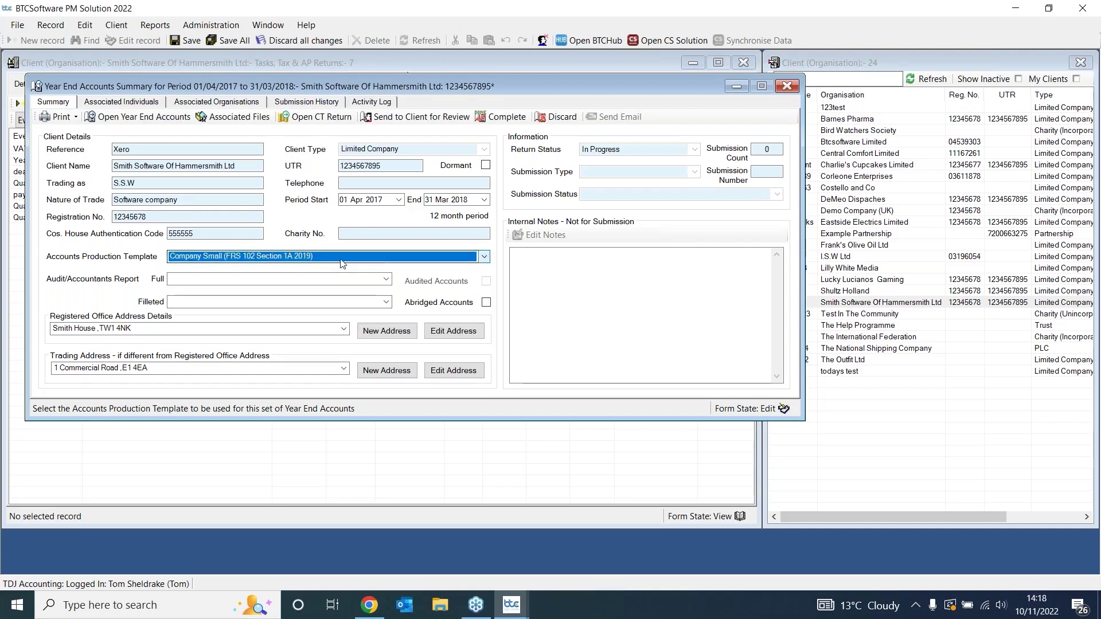
left_click(287, 281)
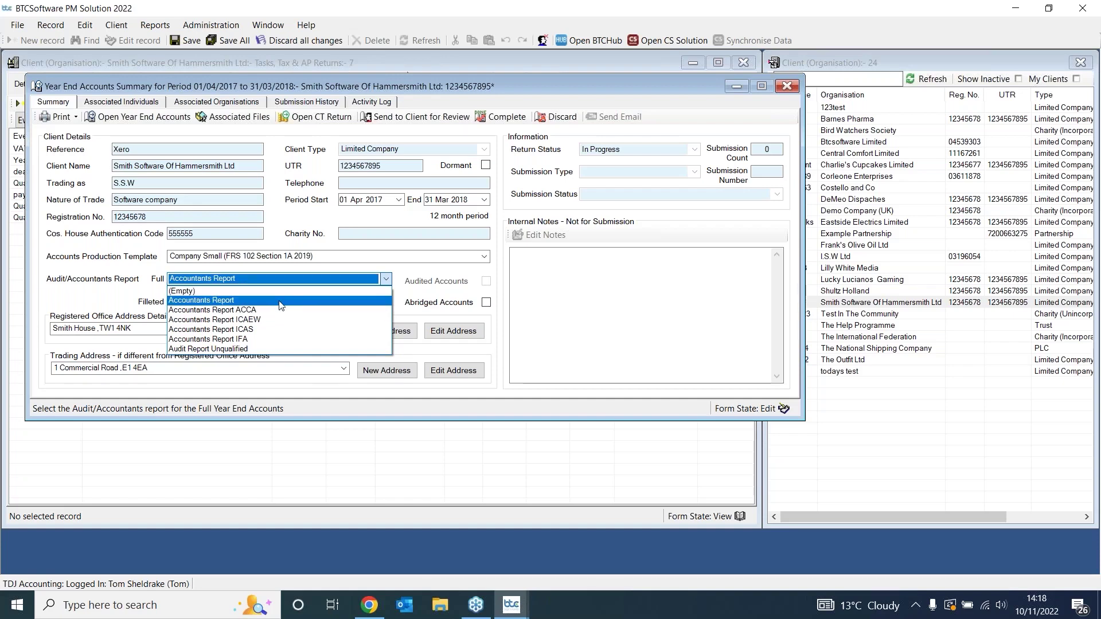
left_click(283, 300)
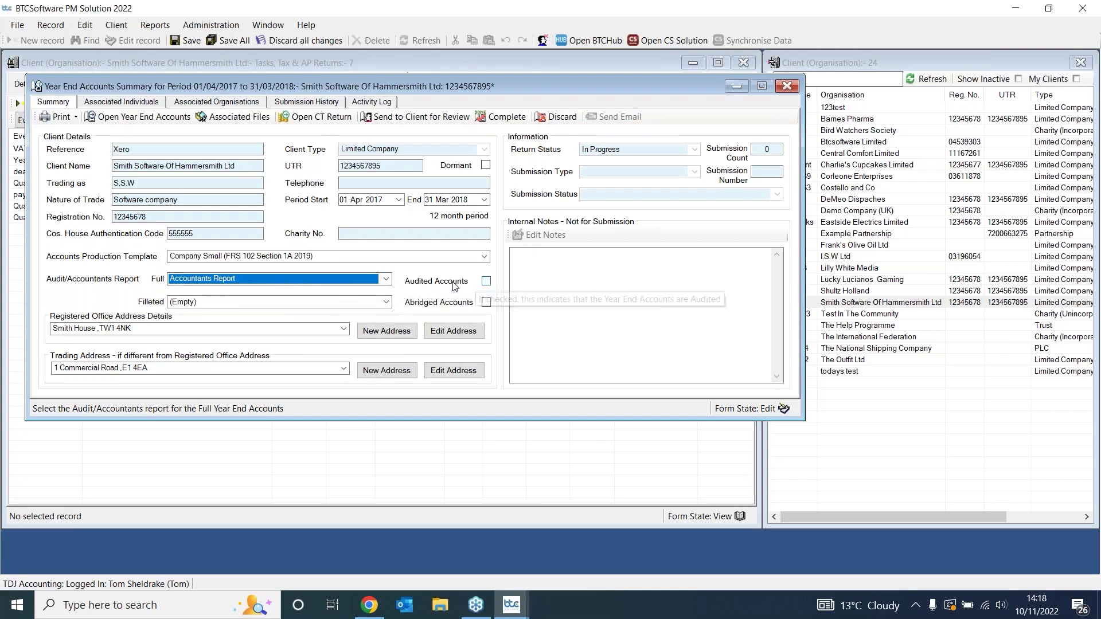
left_click(370, 278)
left_click(237, 291)
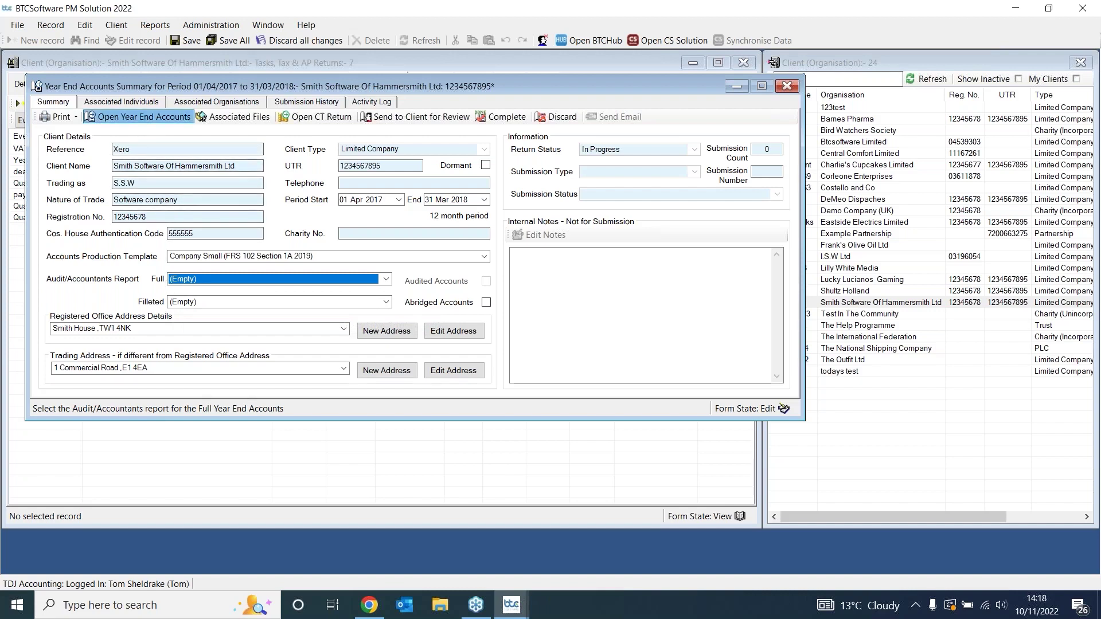
- Open the 2017–18 accounts workbook and roll forward prior-period data, accepting the warnings
left_click(138, 117)
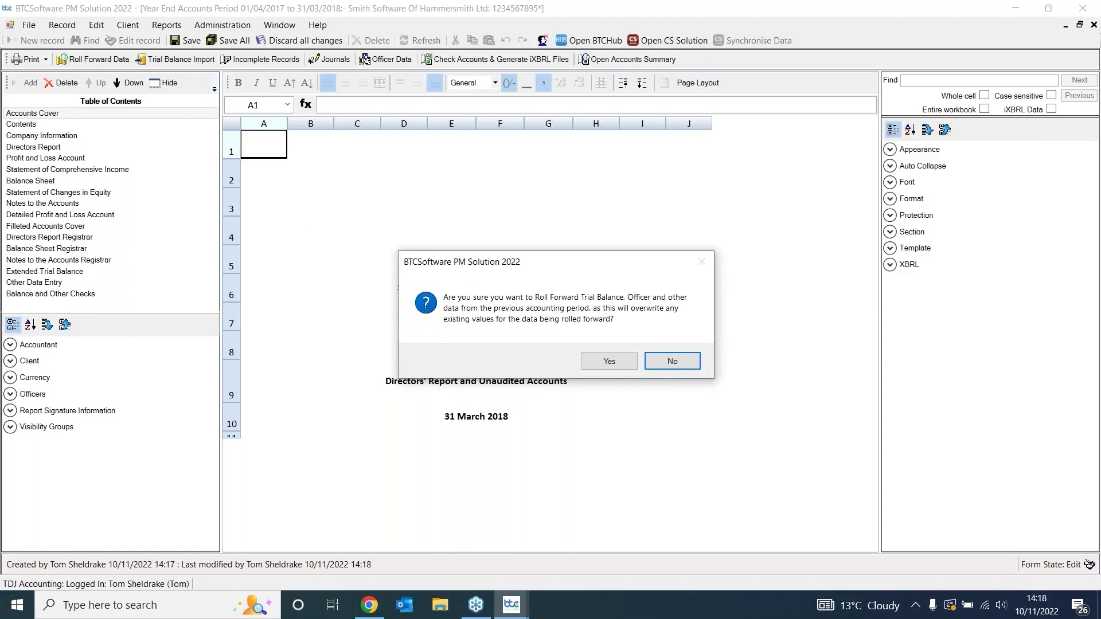
left_click(622, 363)
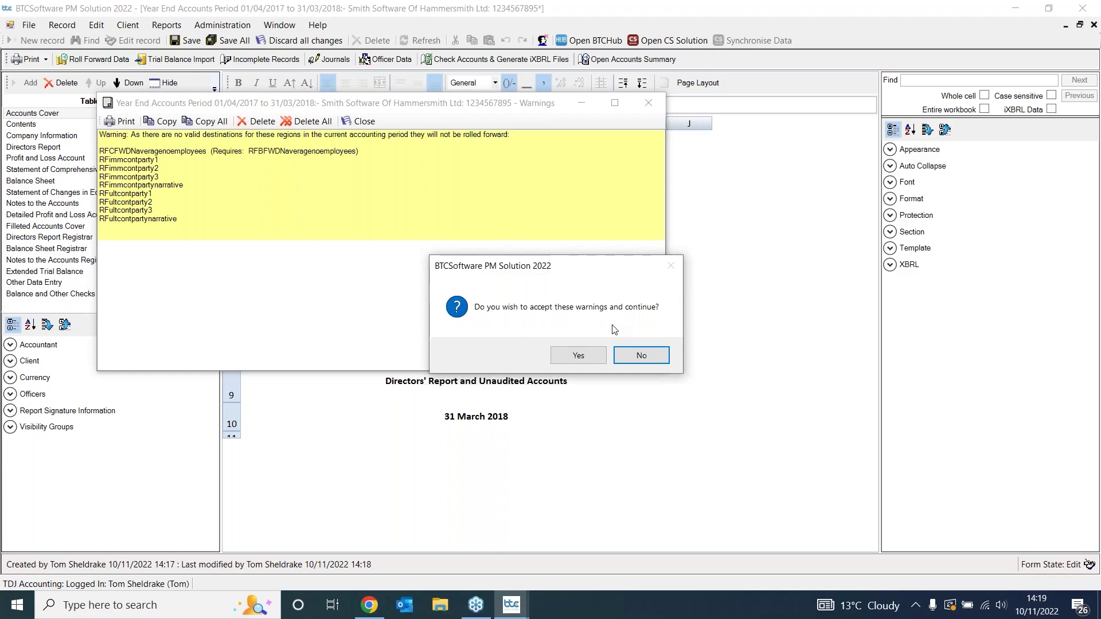
left_click(581, 357)
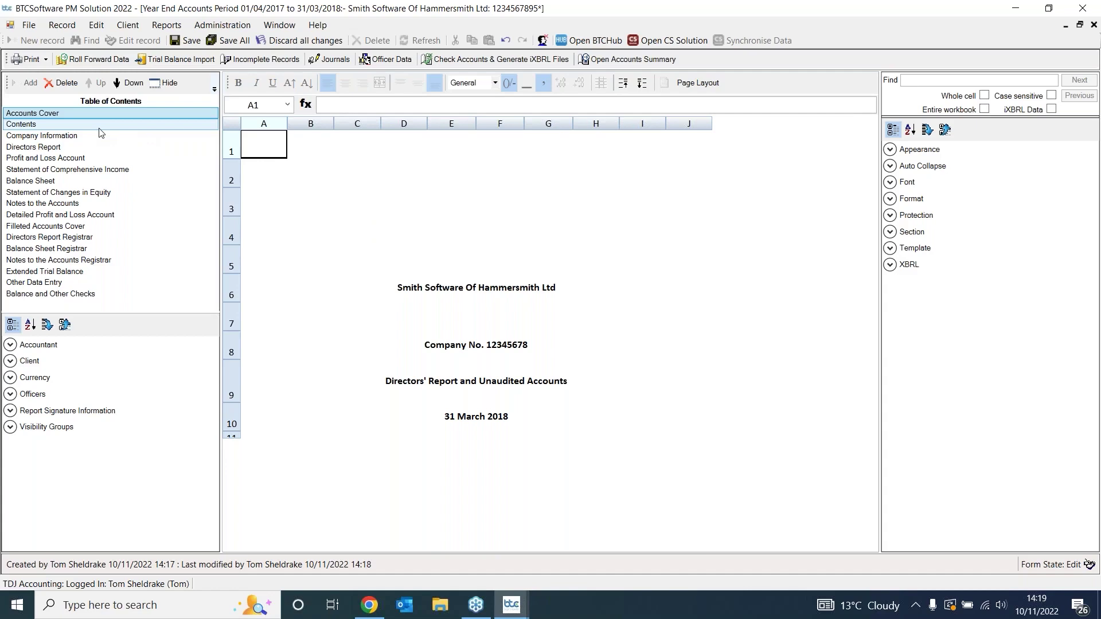
- Browse the Profit and Loss, Balance Sheet and Detailed P&L sheets, then inspect the Extended Trial Balance's C4
left_click(83, 160)
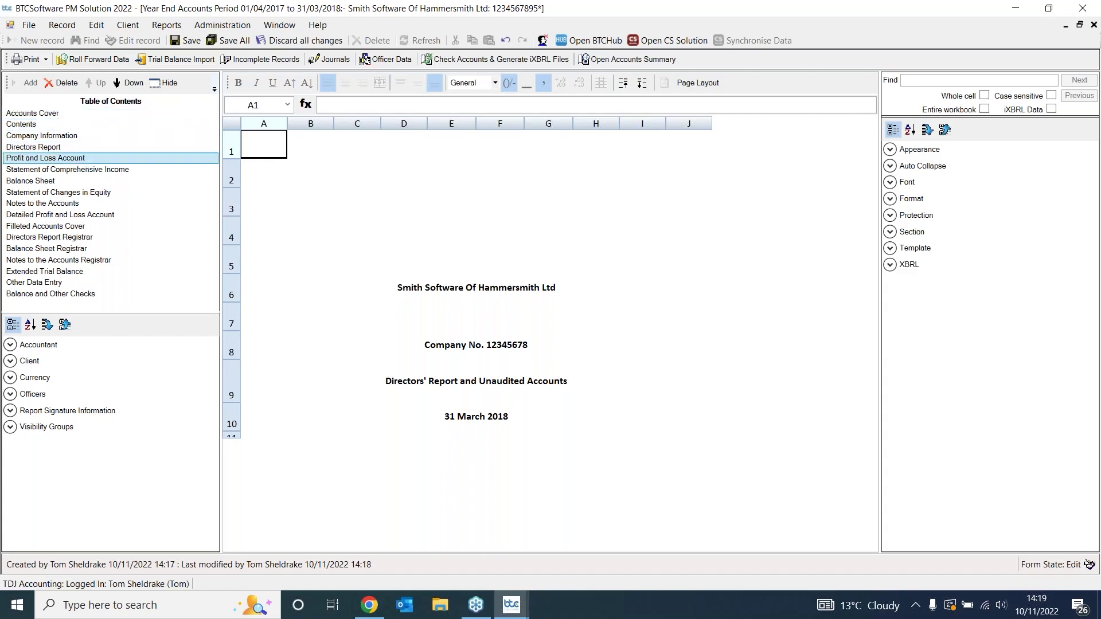
left_click(56, 182)
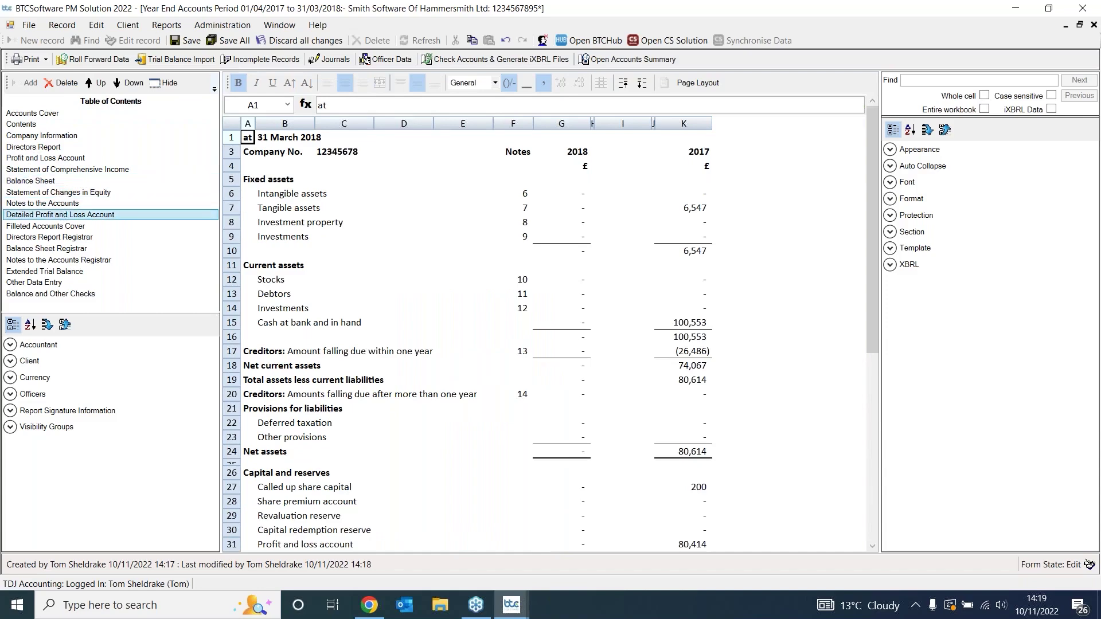
left_click(66, 214)
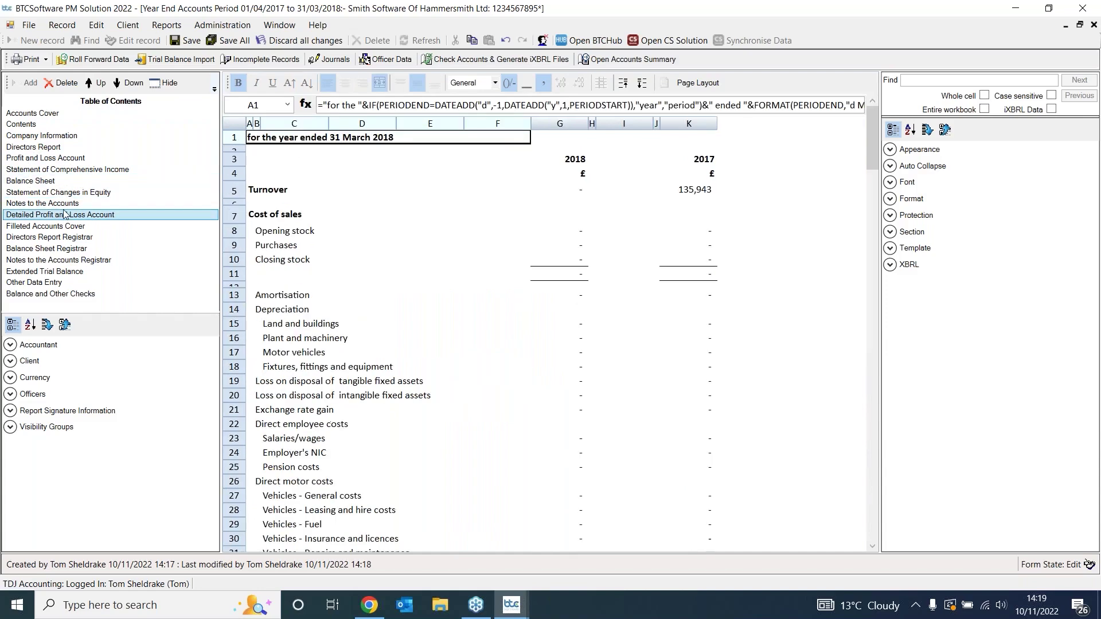
left_click(59, 272)
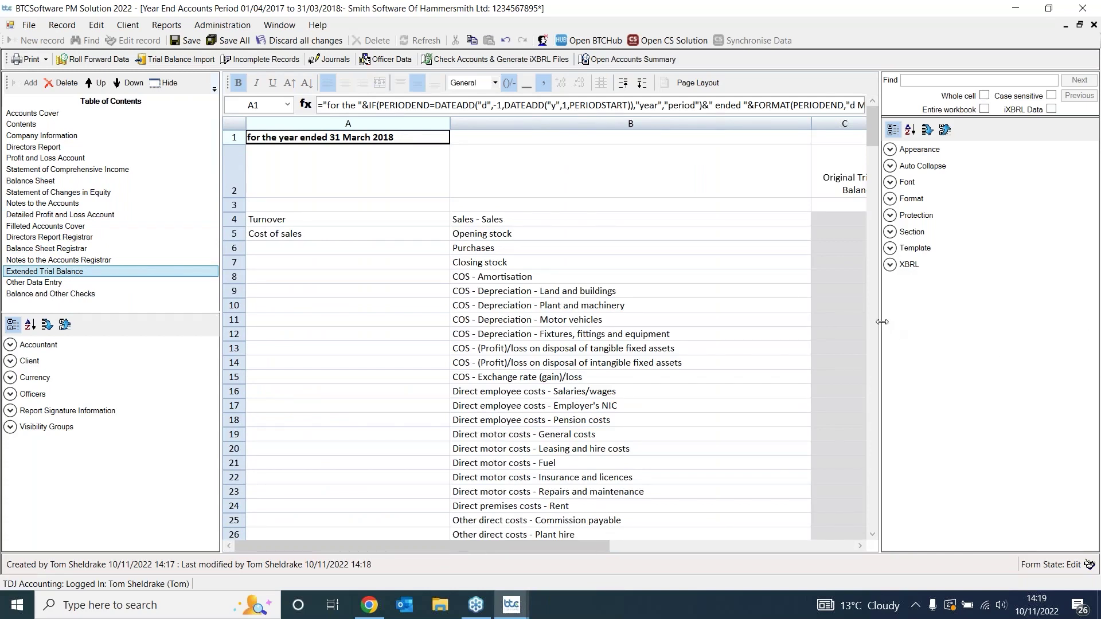
left_click_drag(882, 322, 1027, 334)
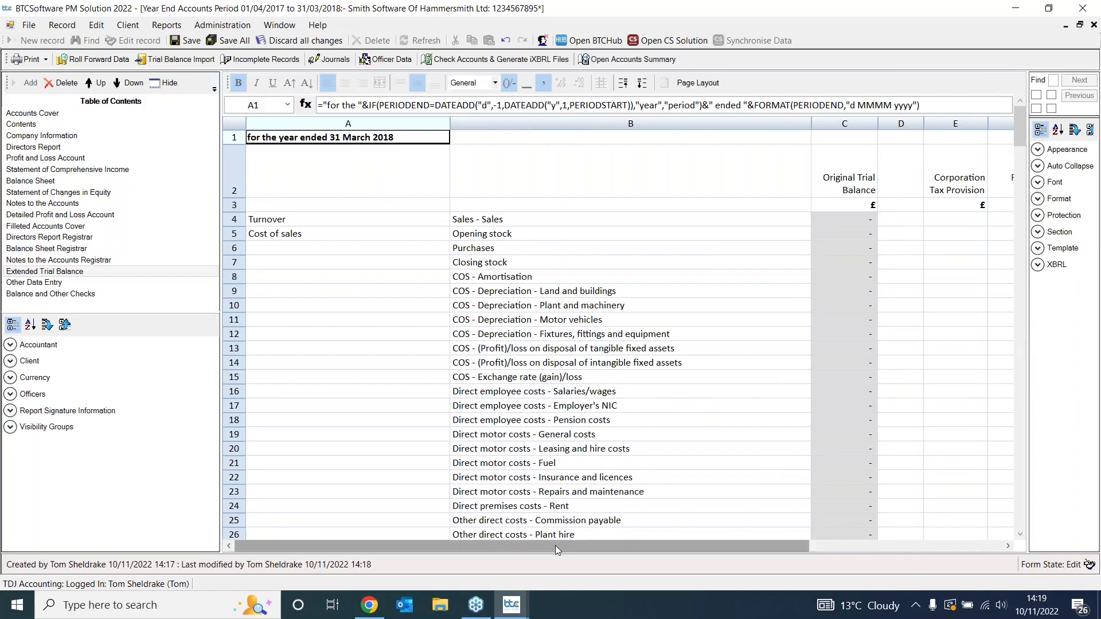
left_click_drag(552, 545, 762, 541)
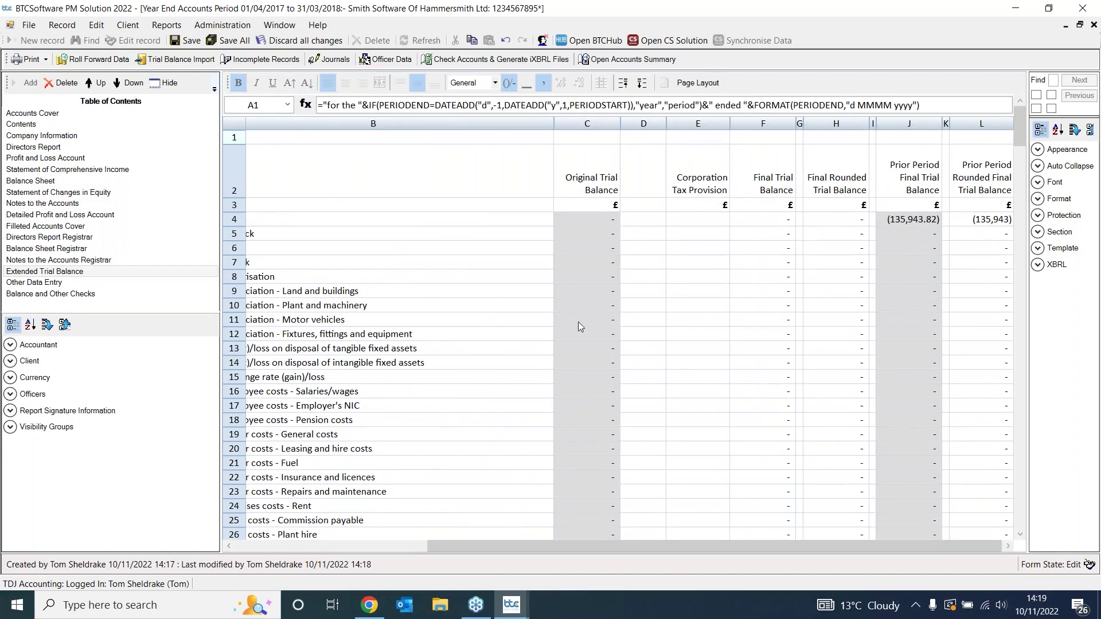
left_click(579, 220)
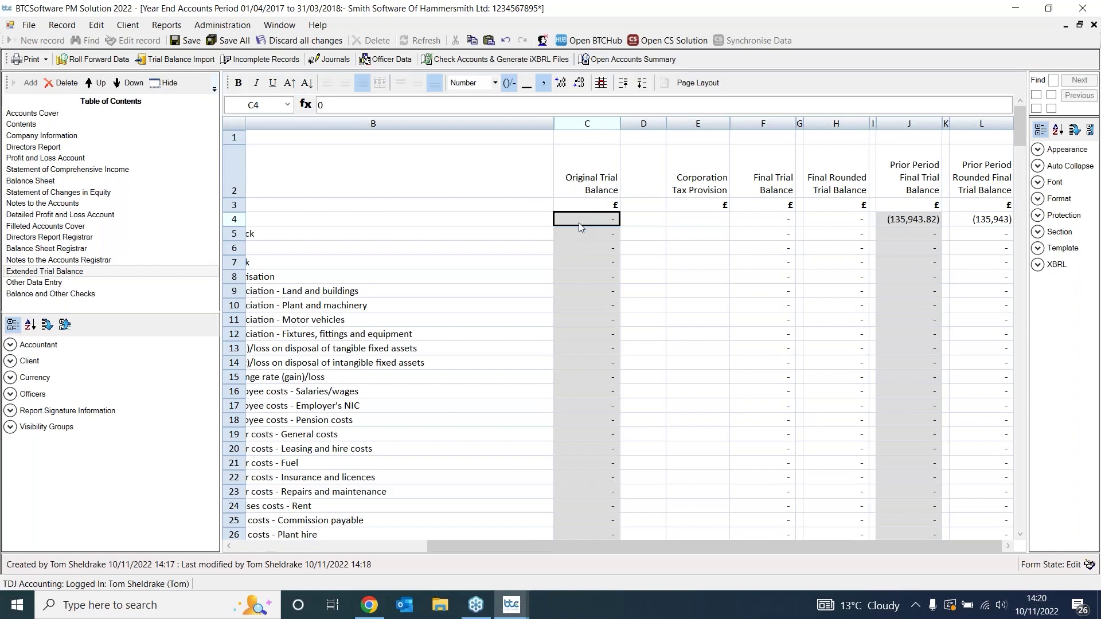
left_click(261, 59)
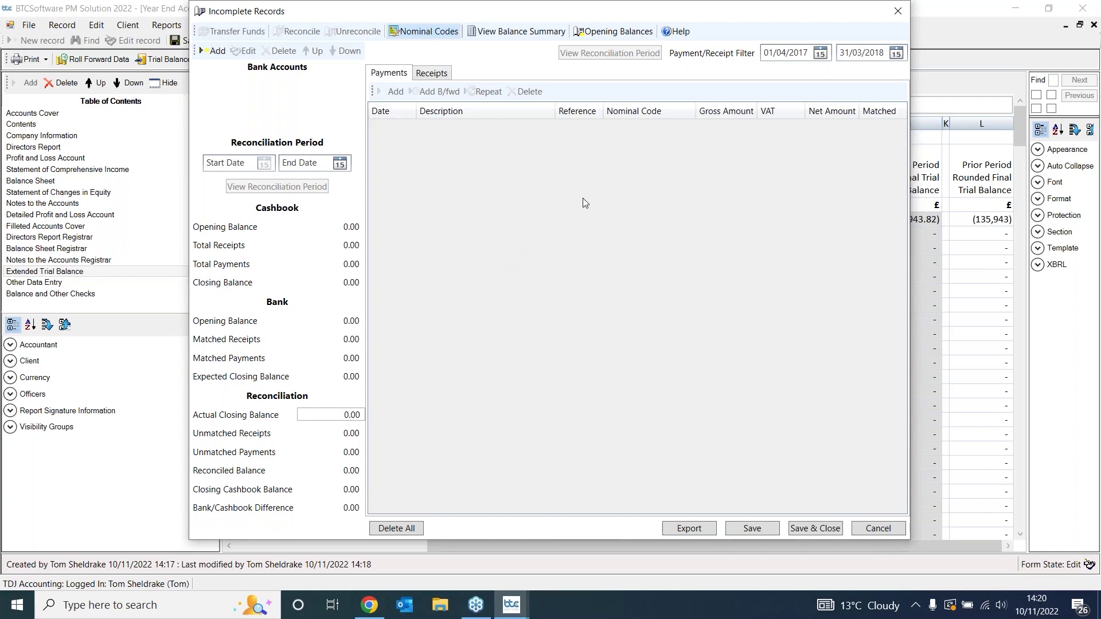
left_click(896, 12)
left_click(555, 355)
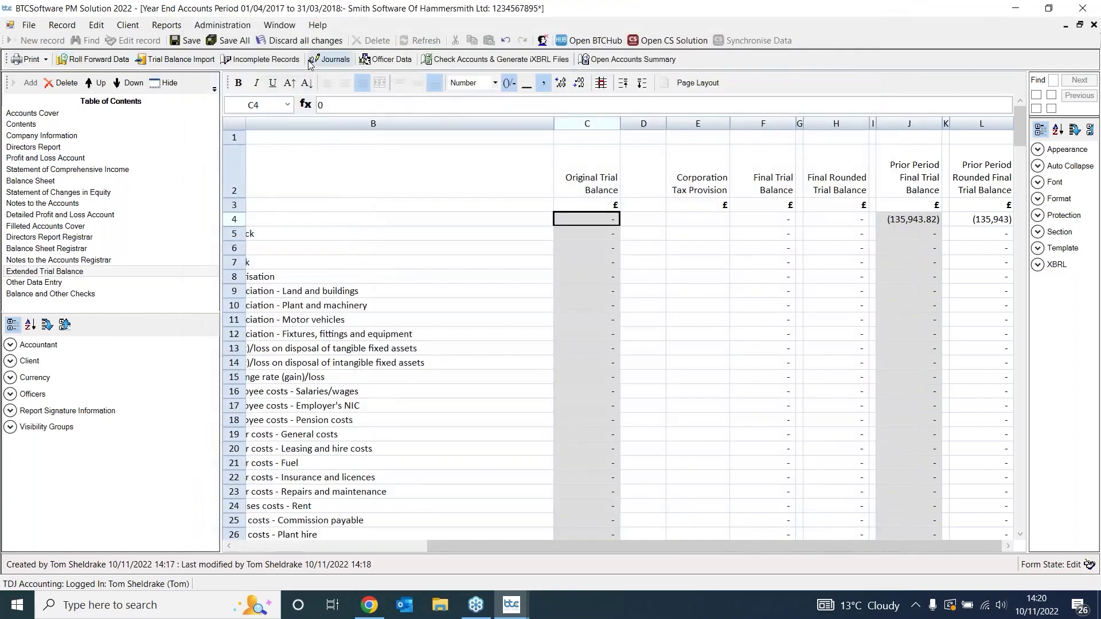
left_click(328, 61)
left_click(403, 187)
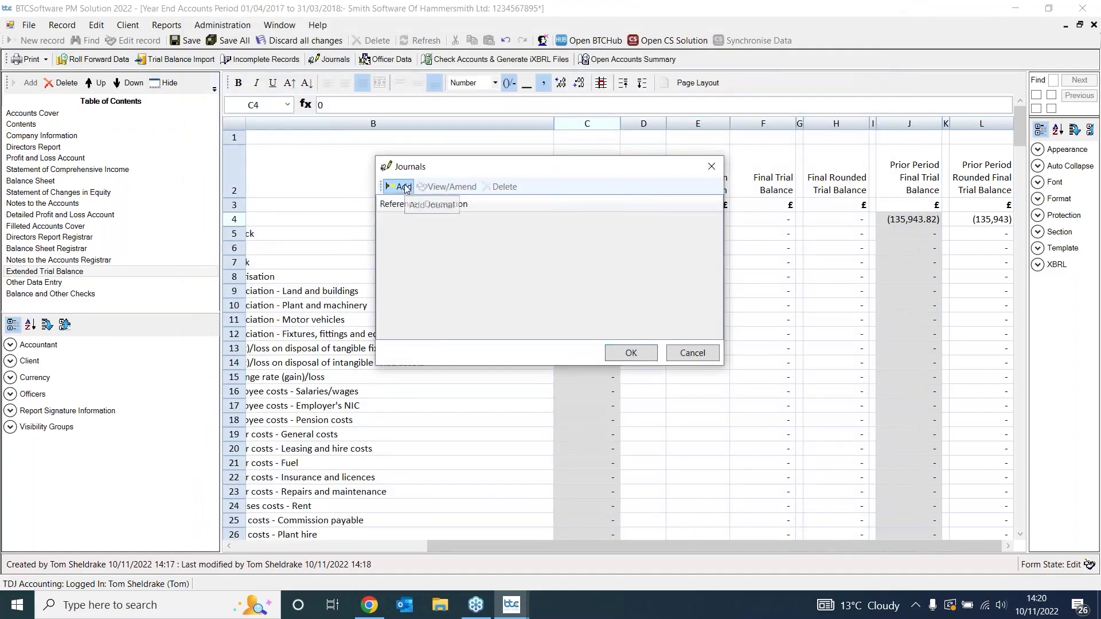
left_click(345, 200)
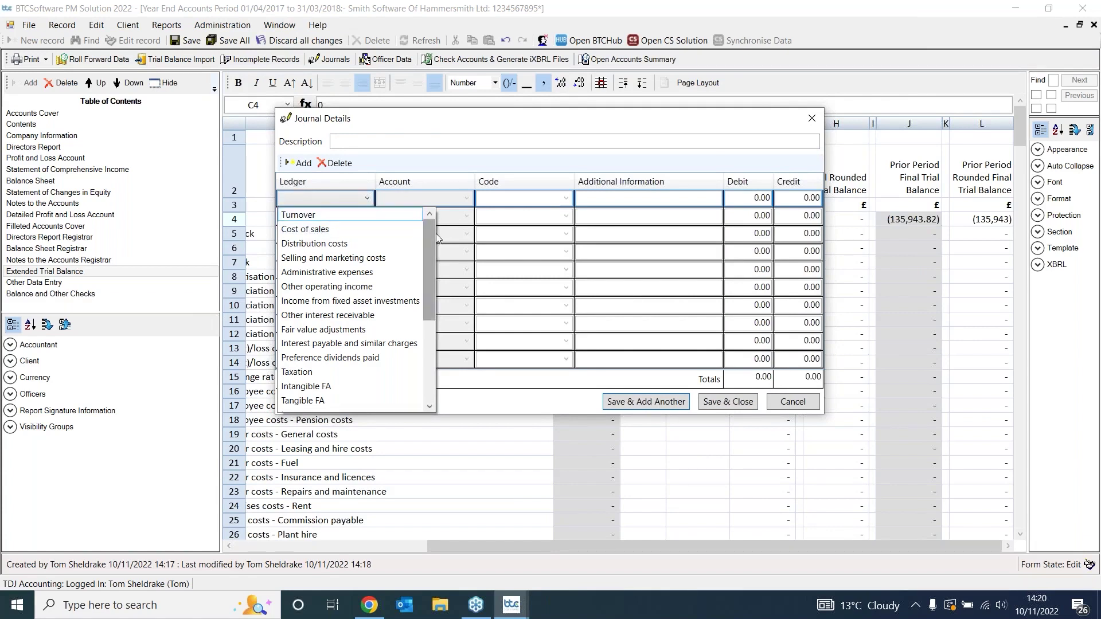
left_click_drag(435, 250, 428, 333)
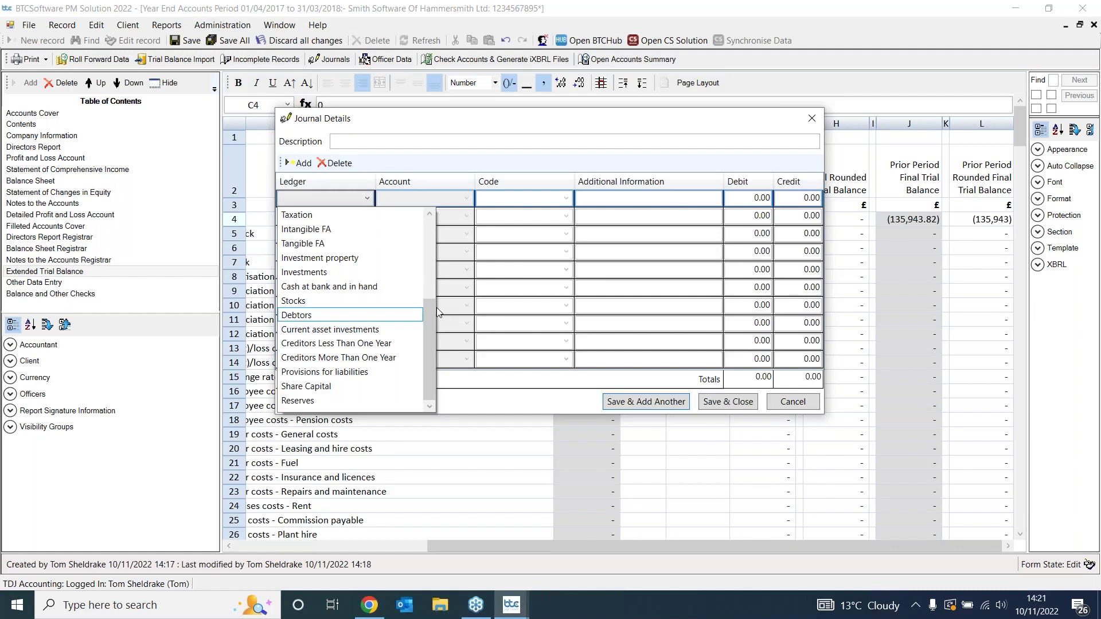
left_click(805, 405)
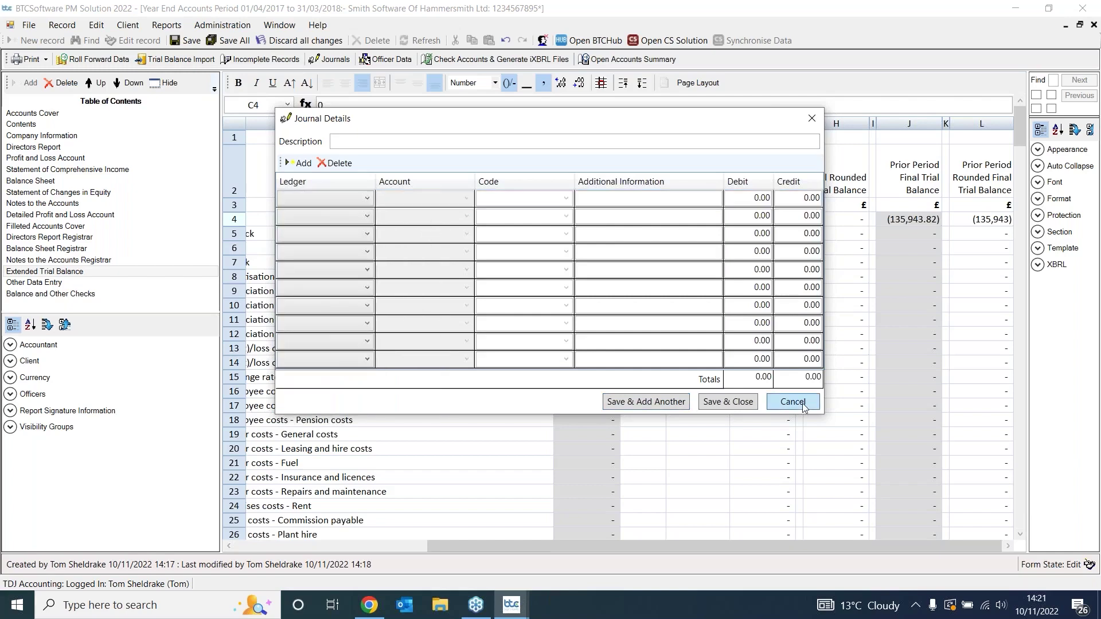
left_click(805, 405)
left_click(565, 359)
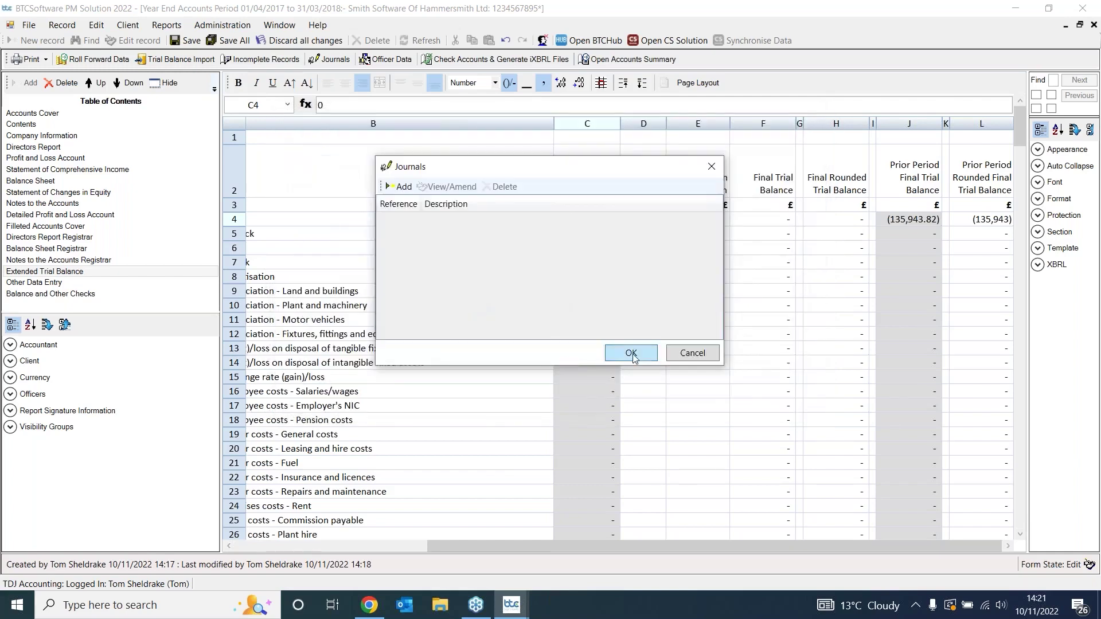
left_click(683, 358)
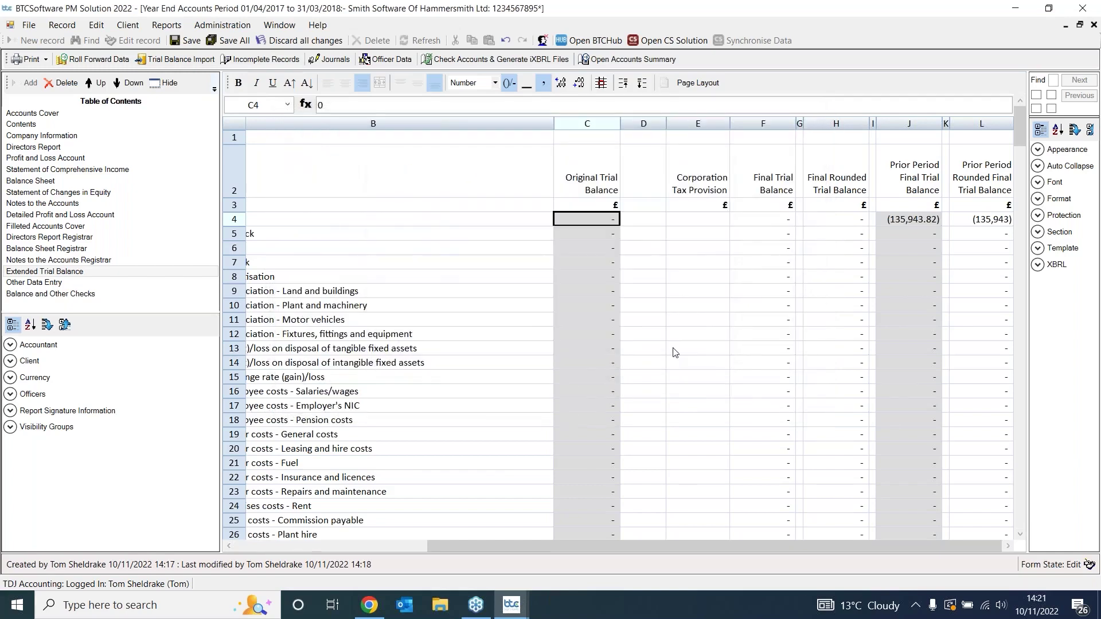
- Start a trial balance import with Xero as the package and download, opening the Xero login
left_click(182, 60)
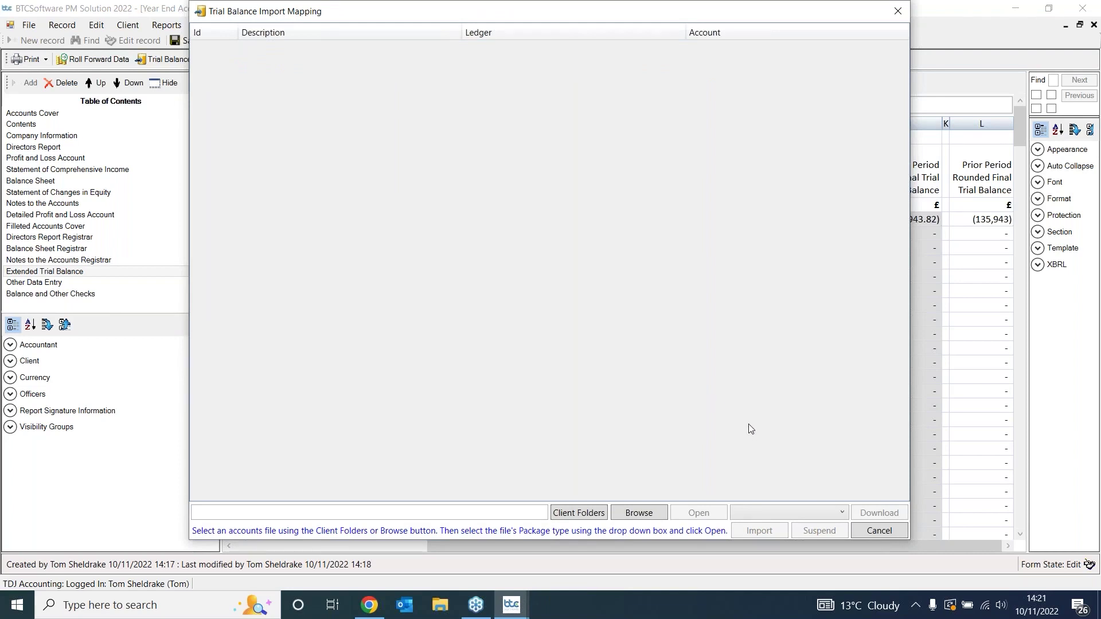
left_click(768, 512)
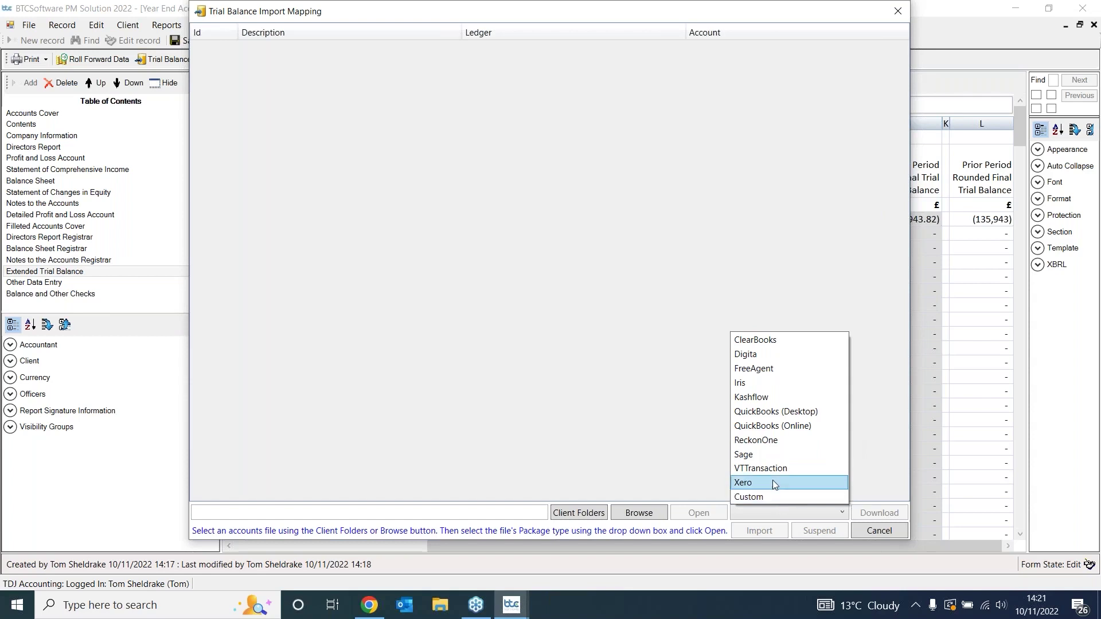
left_click(772, 482)
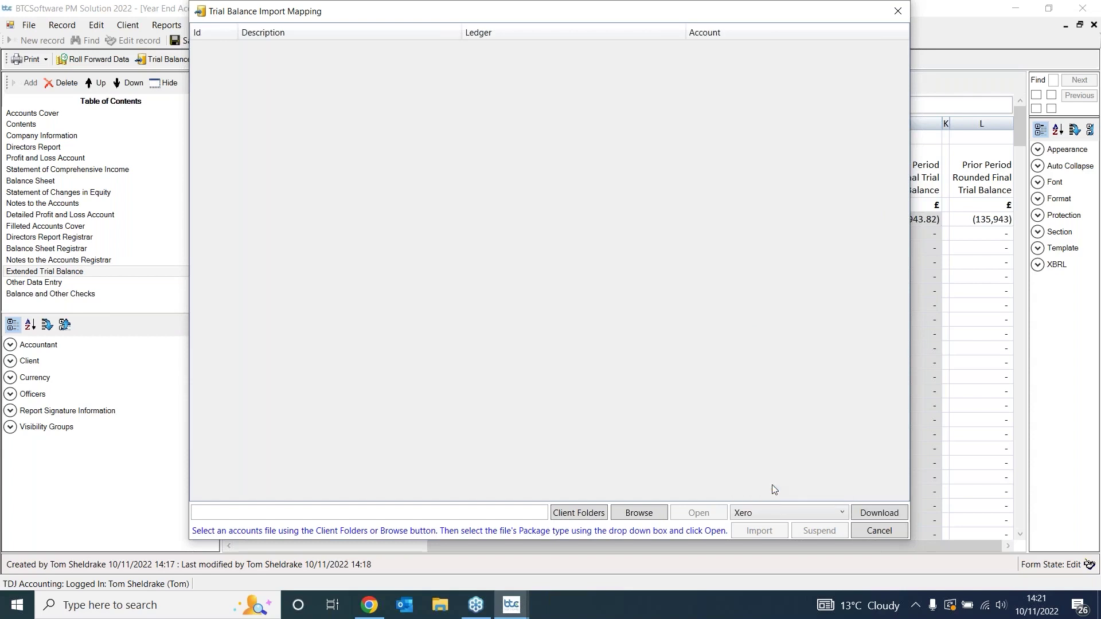
left_click(878, 512)
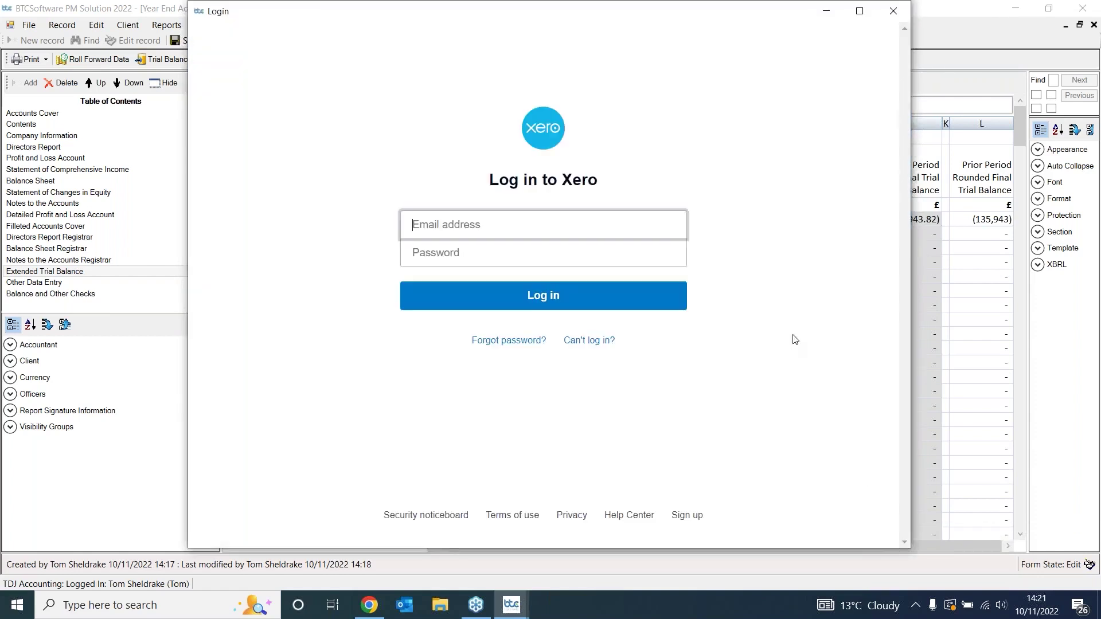
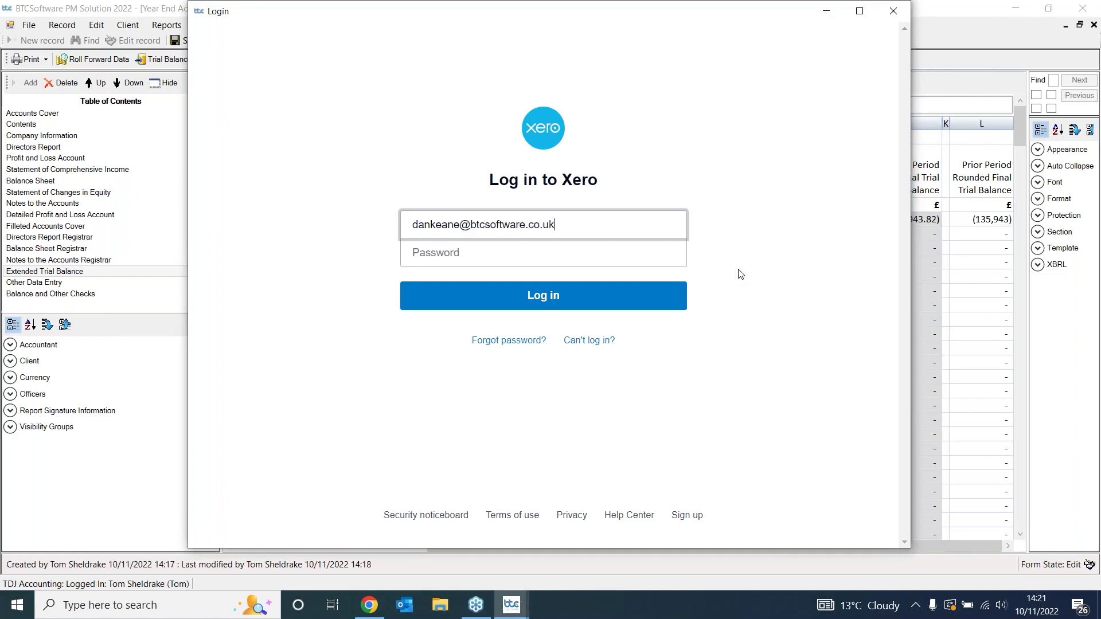
- Log in to Xero with the account e-mail address and password
key("Tab")
type("••••••••••••")
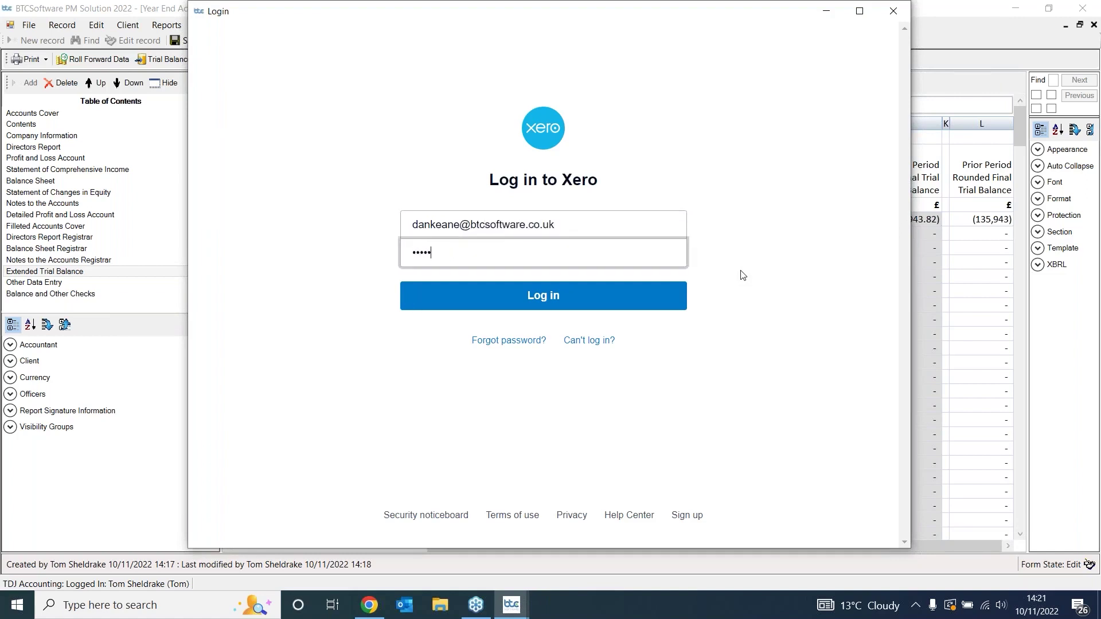
type("••••")
key("Return")
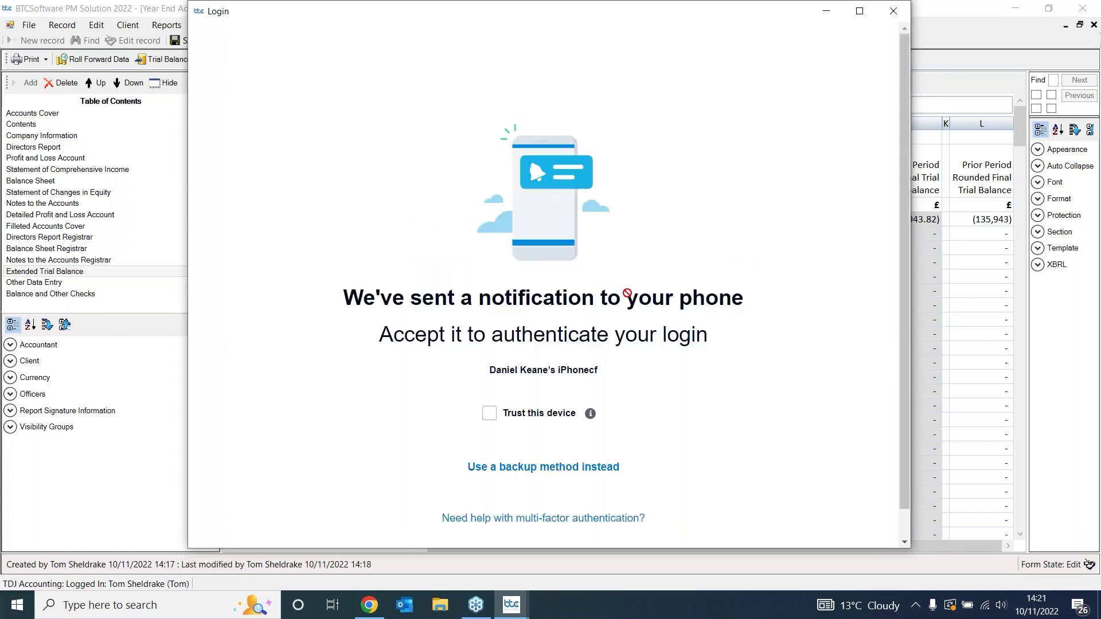
- Verify with a confirmation code sent to the backup e-mail, then allow BTCSoftware Solution Centre access
left_click(590, 439)
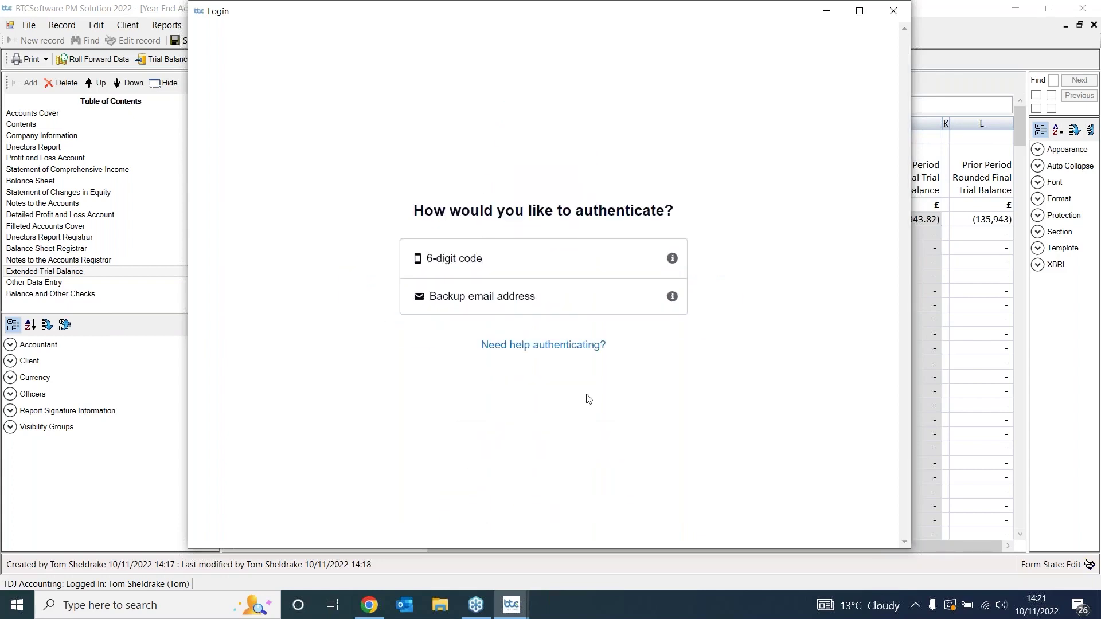
left_click(542, 304)
left_click(561, 267)
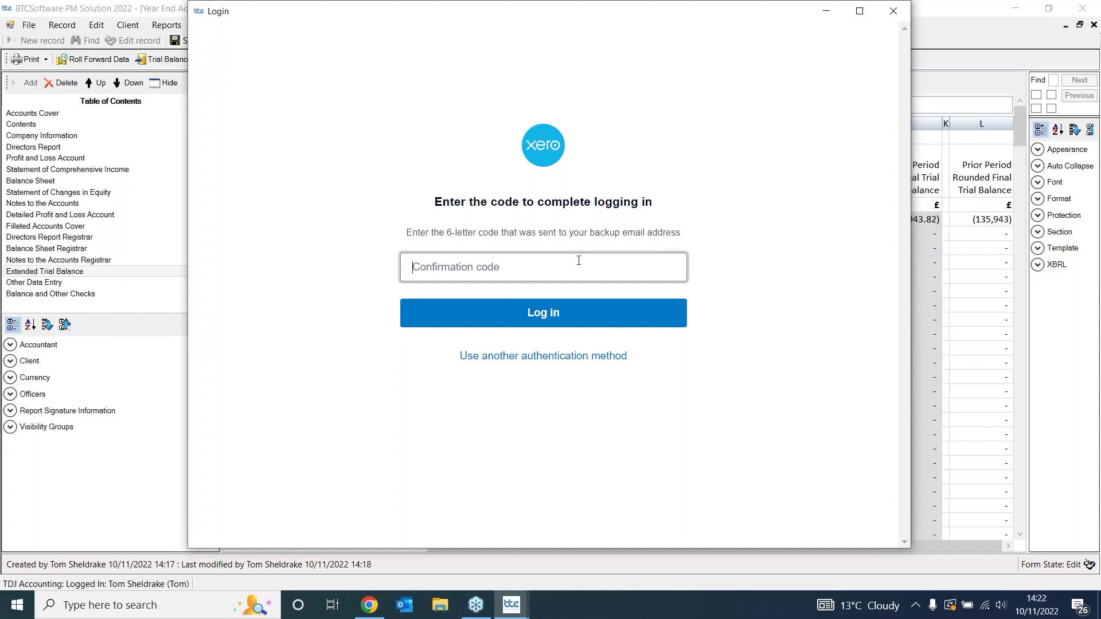
left_click(581, 321)
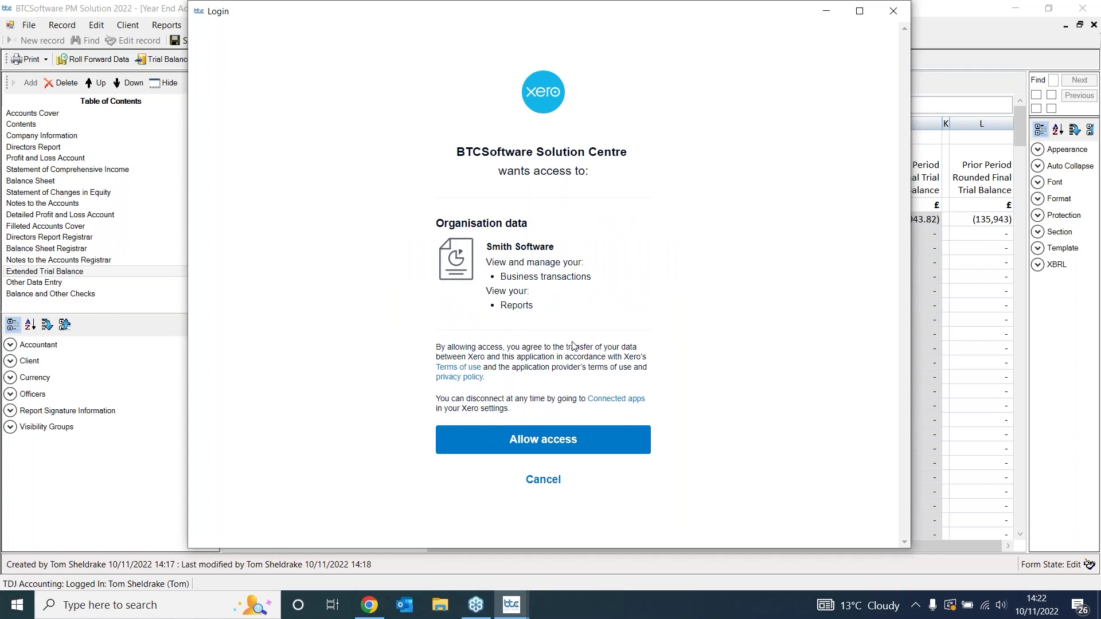
left_click(521, 432)
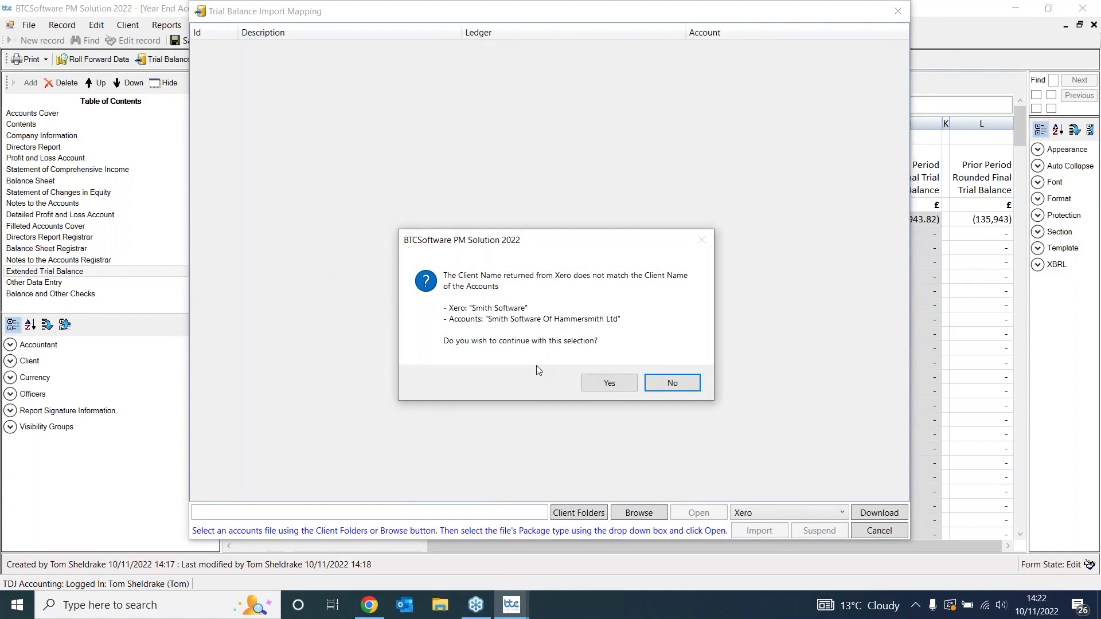
- Accept the Xero client despite the name mismatch and map row 402 to Administrative expenses, other legal and professional costs
left_click(607, 384)
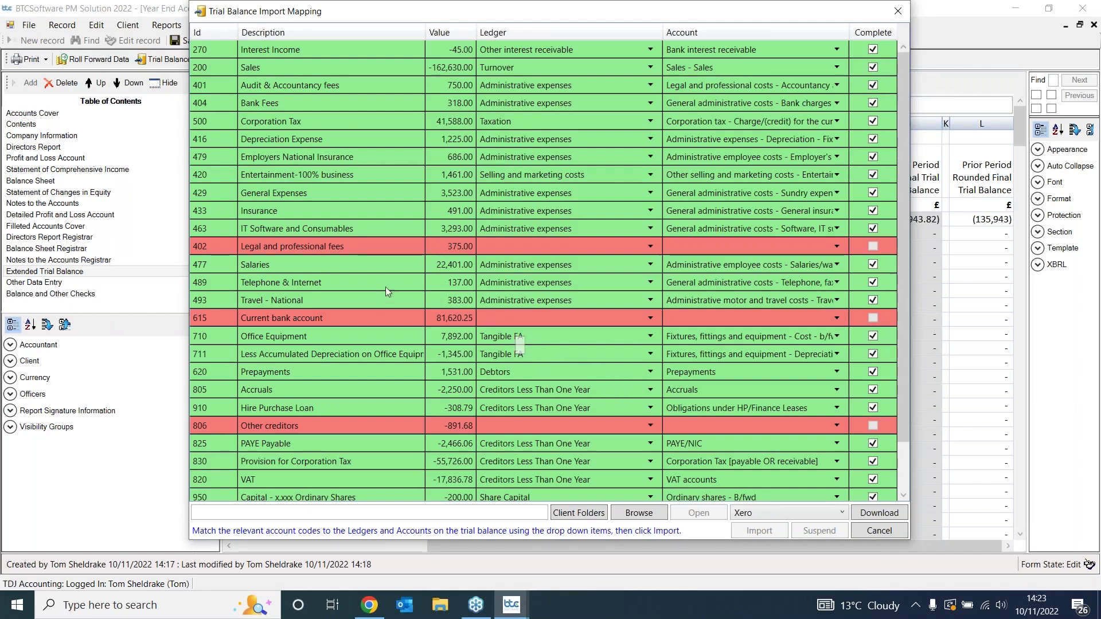
left_click(519, 246)
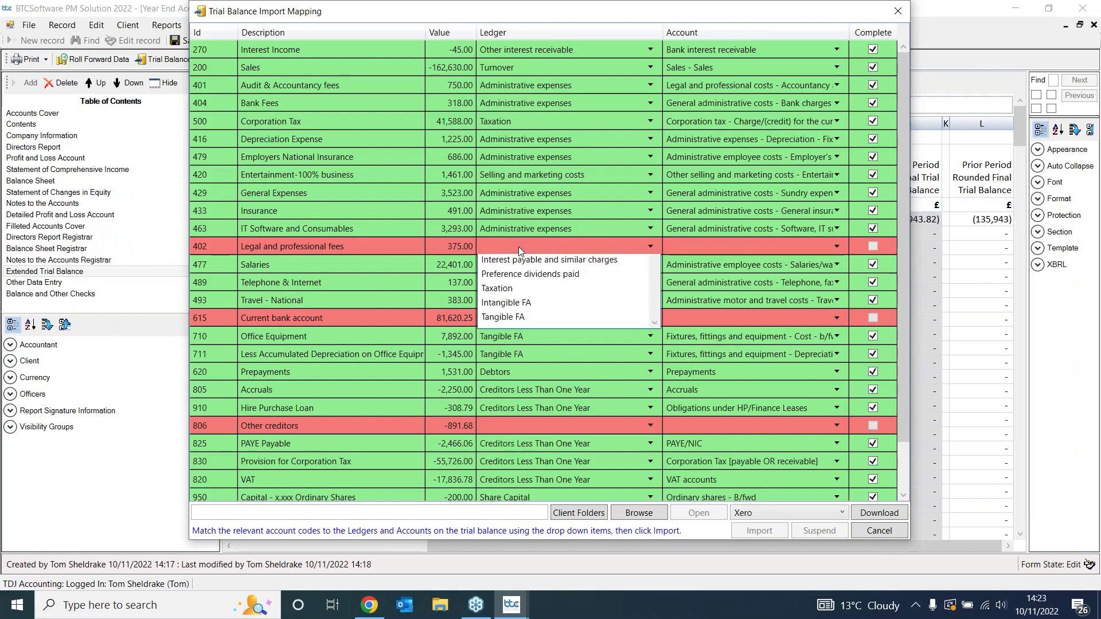
scroll(555, 328, "down", 4)
scroll(555, 328, "up", 3)
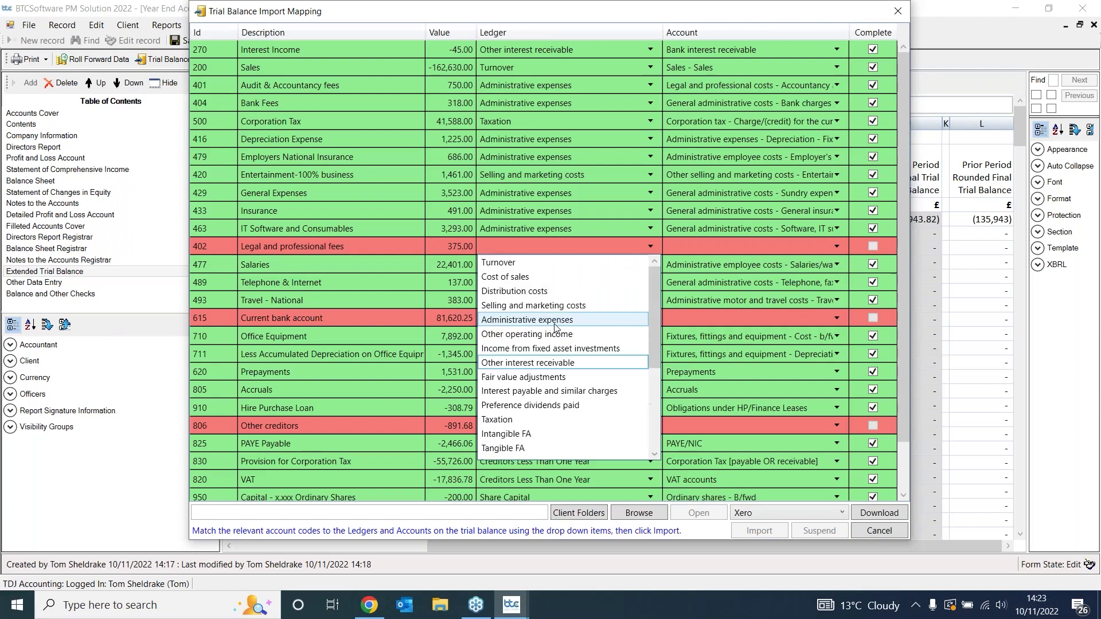
left_click(554, 319)
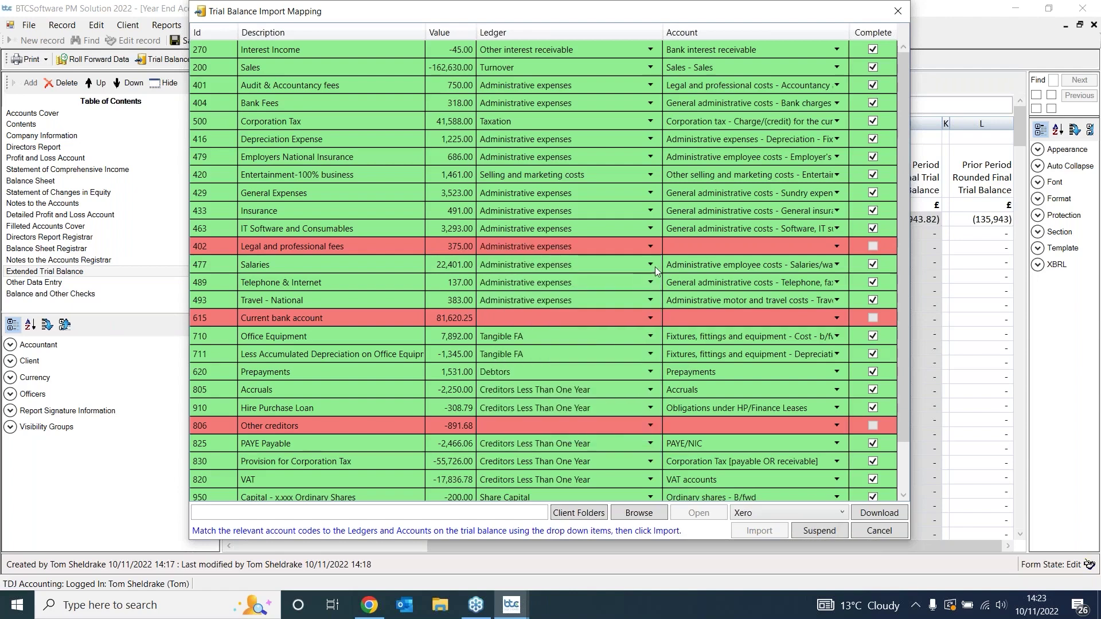
left_click(701, 242)
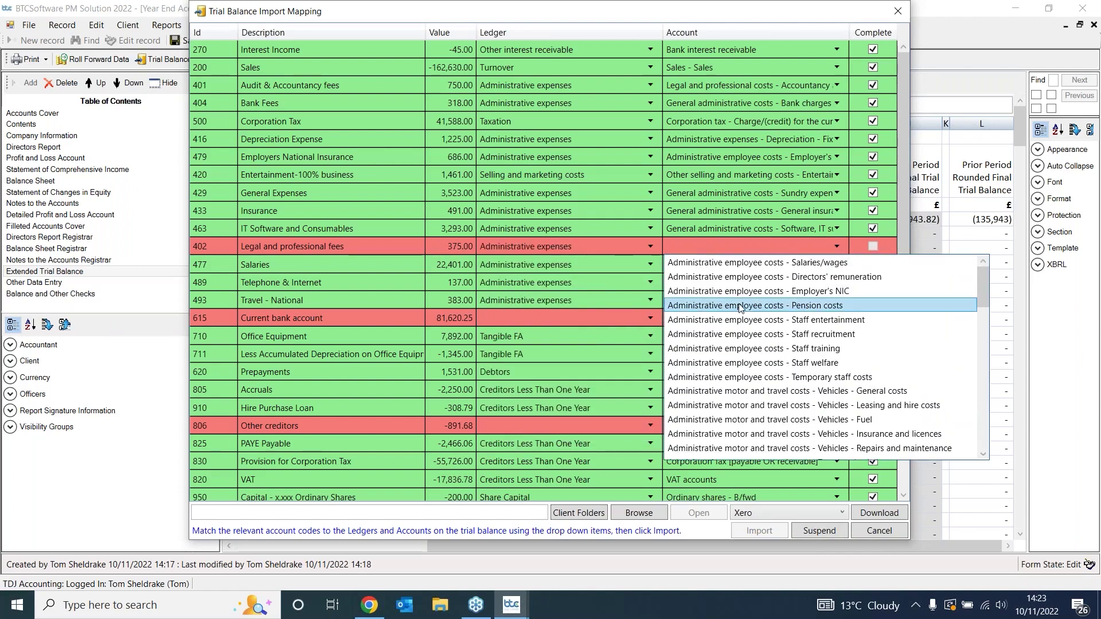
scroll(740, 308, "down", 10)
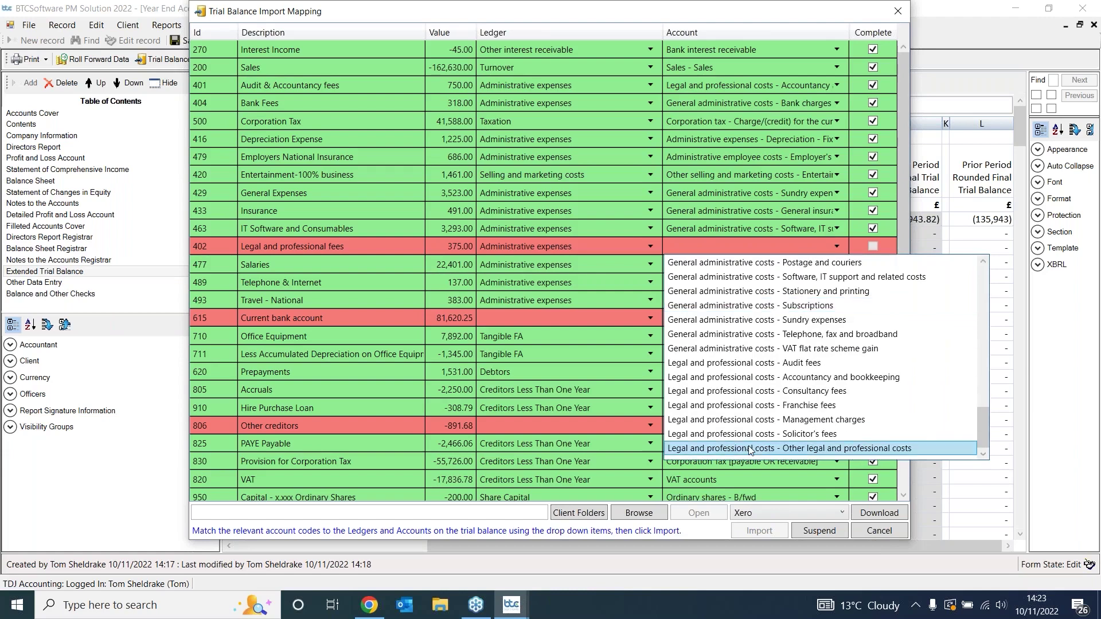
left_click(750, 450)
- Map row 615 Current bank account to Cash at bank and in hand, Current accounts
left_click(533, 319)
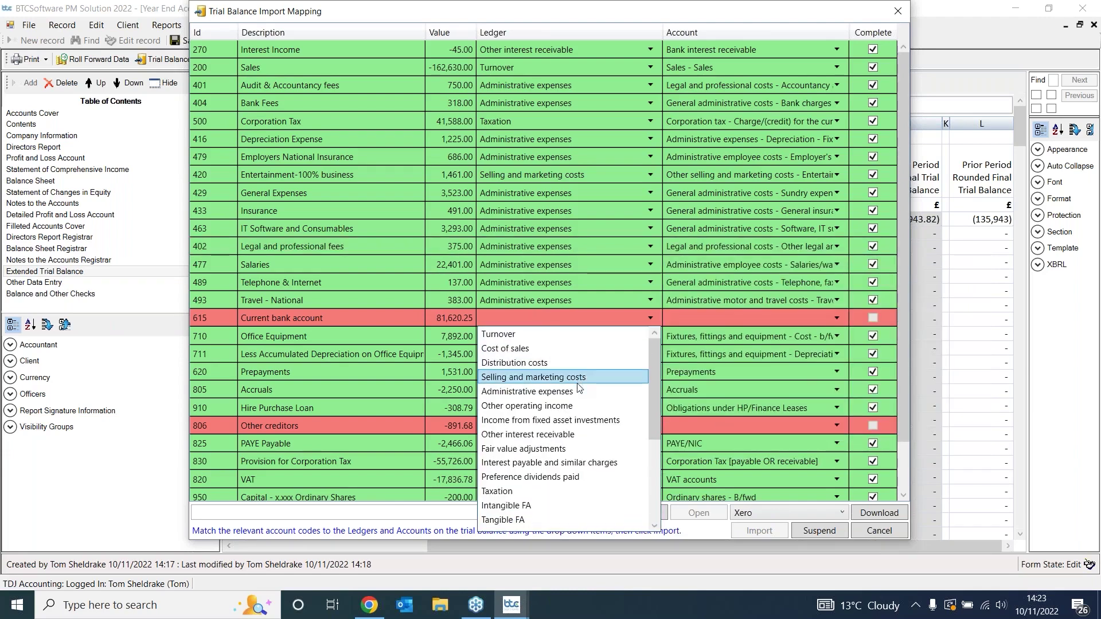
scroll(567, 430, "down", 4)
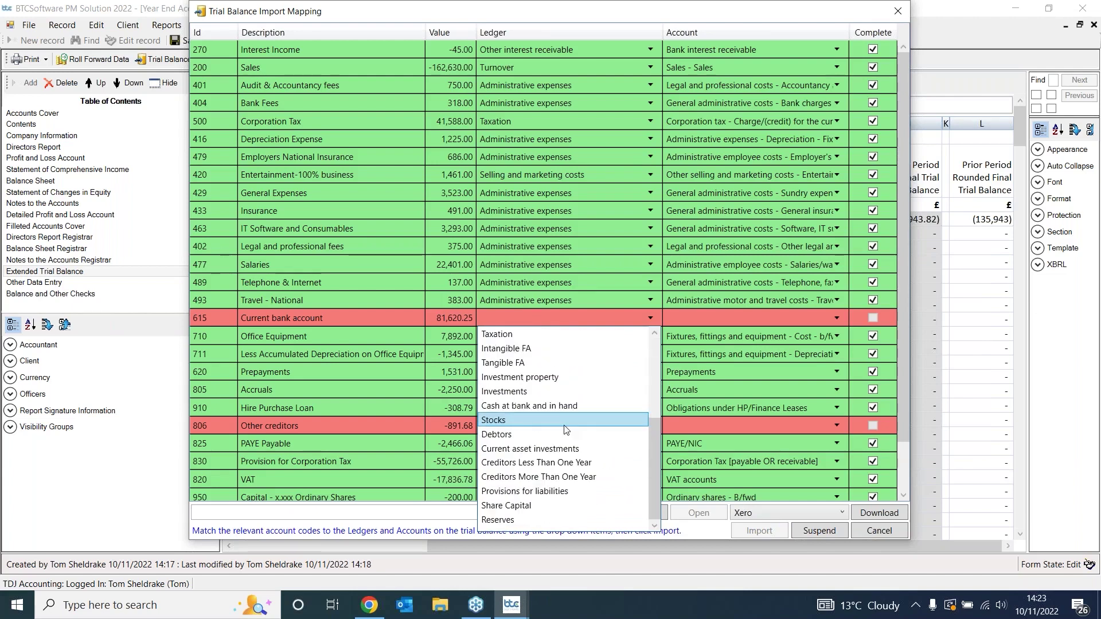
scroll(566, 431, "up", 4)
scroll(567, 425, "down", 2)
left_click(565, 412)
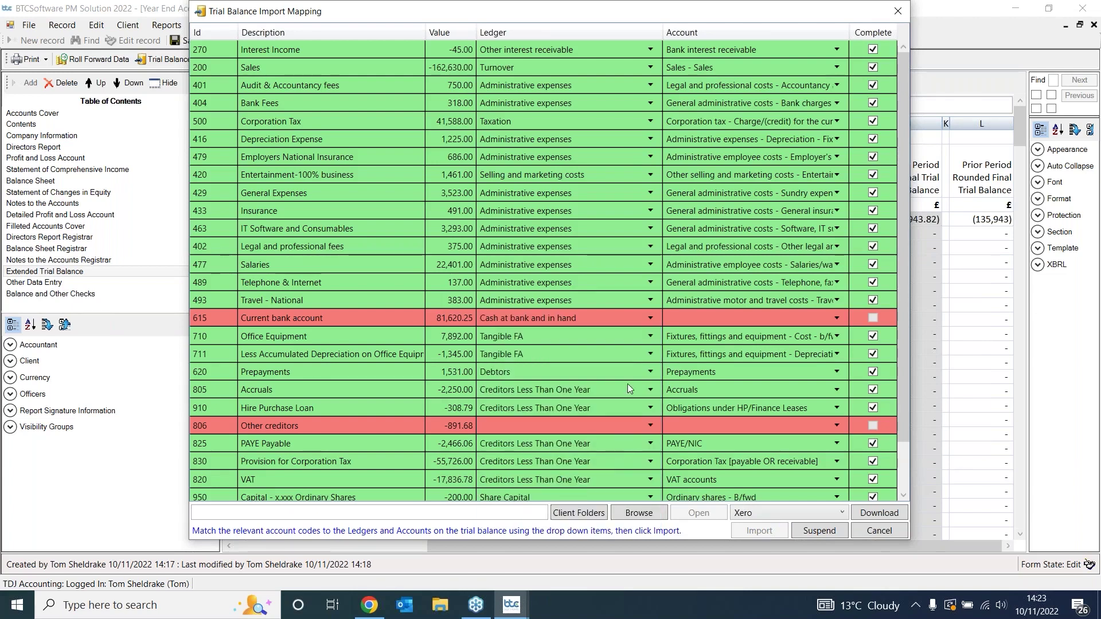
left_click(719, 318)
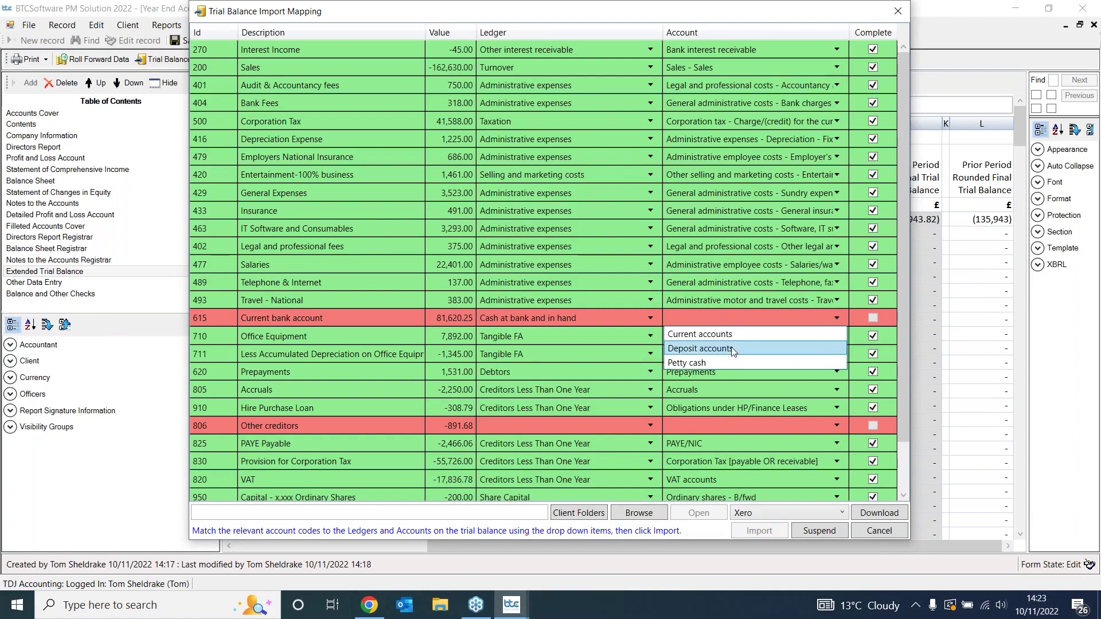
left_click(708, 331)
- Map row 806 Other creditors to Creditors Less Than One Year, Other Creditors
scroll(571, 398, "down", 1)
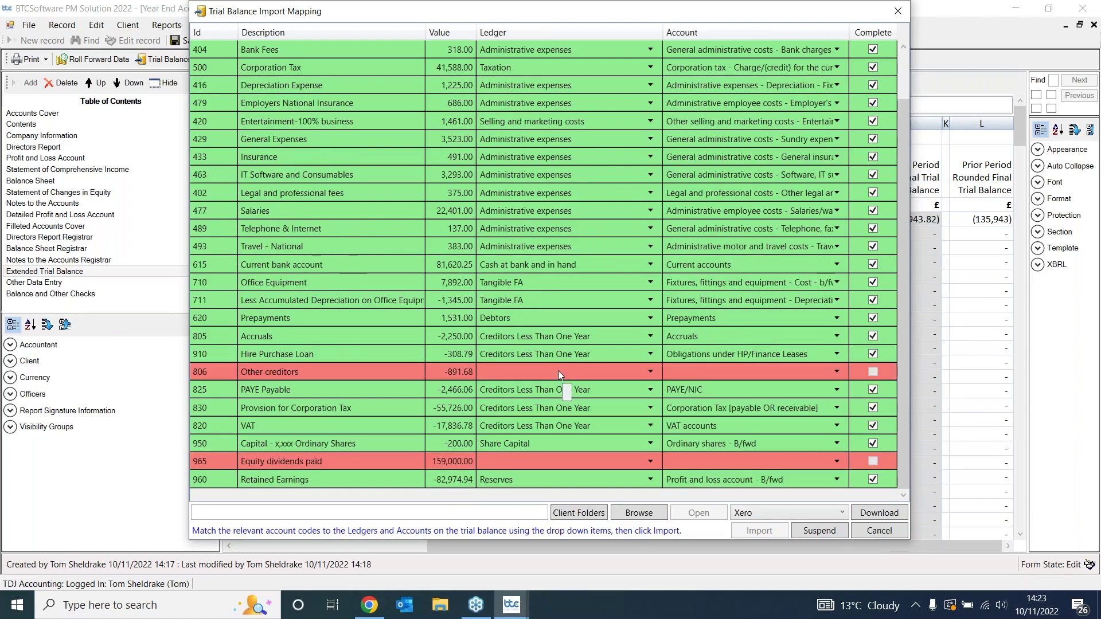
left_click(558, 371)
scroll(568, 447, "down", 4)
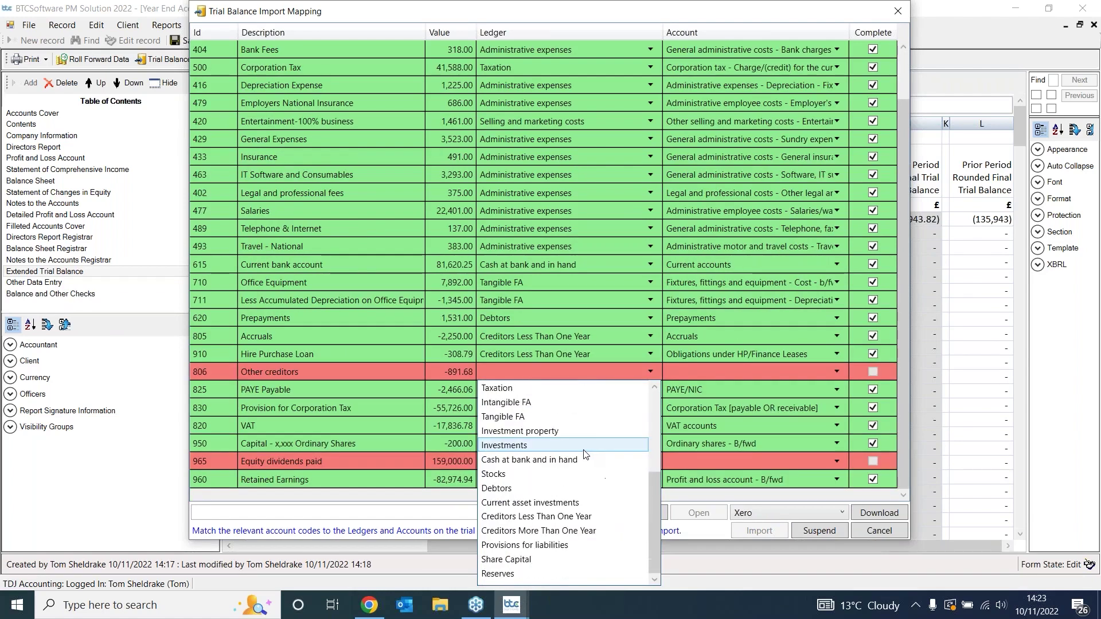
left_click(568, 517)
left_click(706, 372)
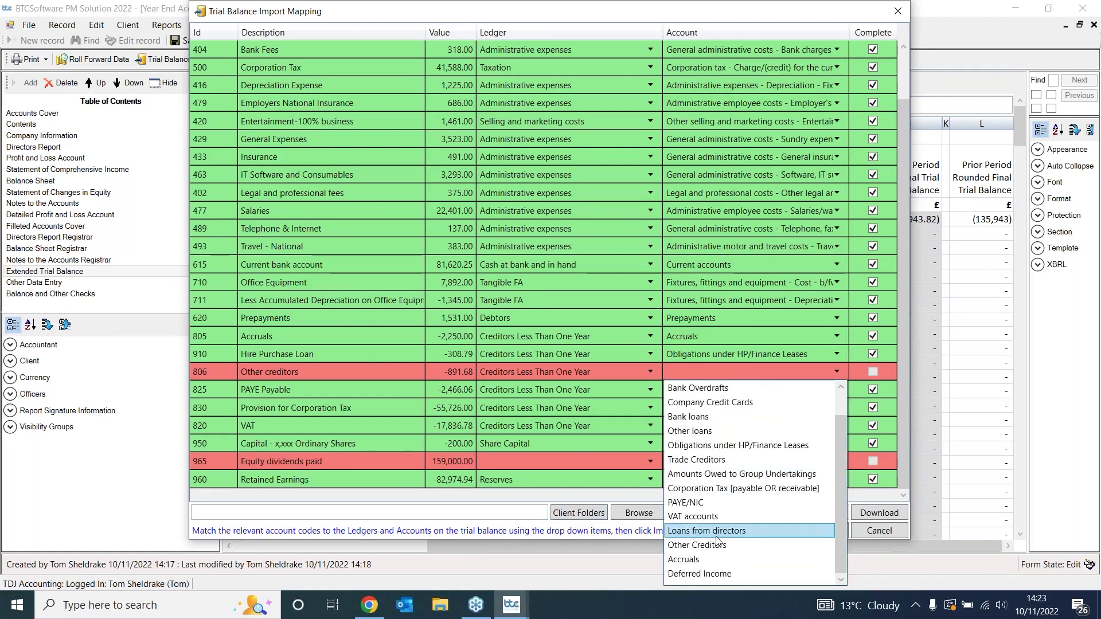
left_click(697, 546)
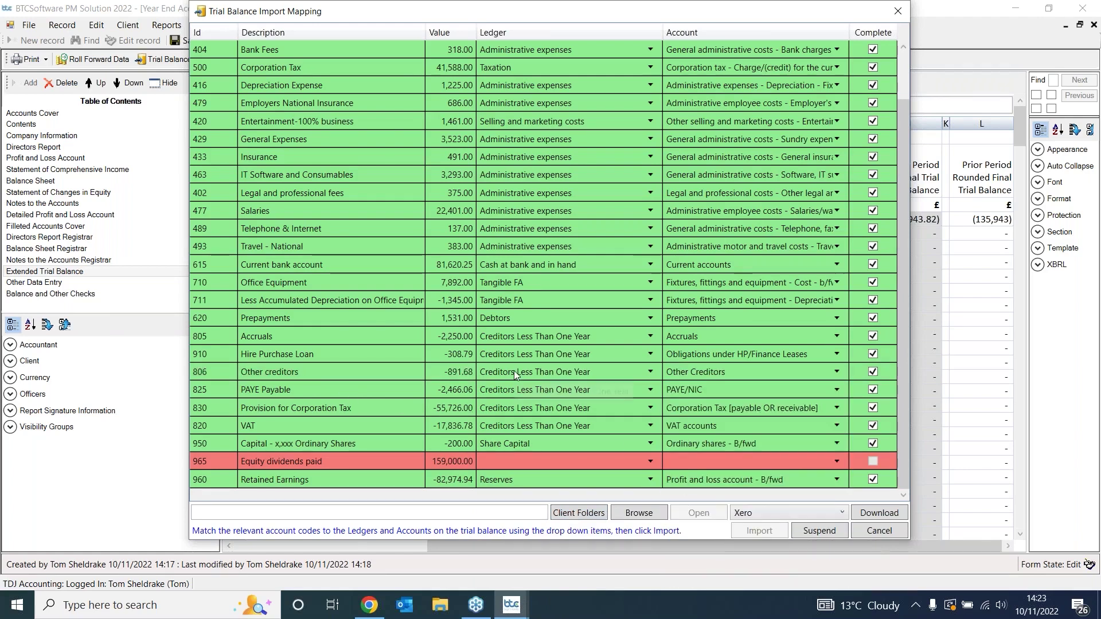
- Map row 965 Equity dividends paid to Reserves, equity dividends paid
left_click(514, 462)
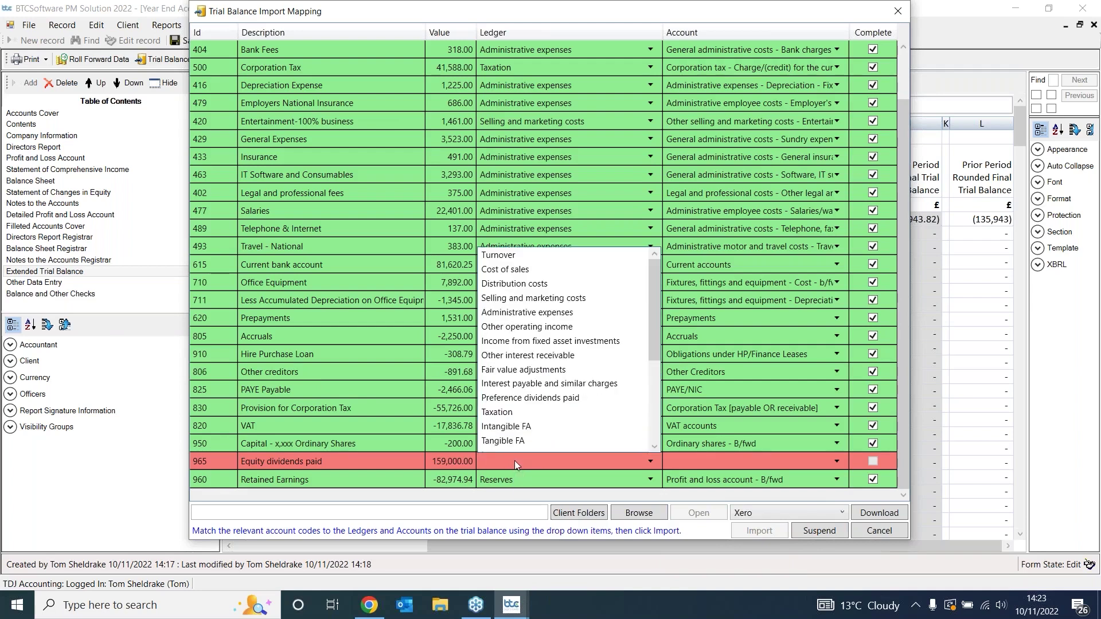
scroll(539, 394, "down", 5)
left_click(521, 439)
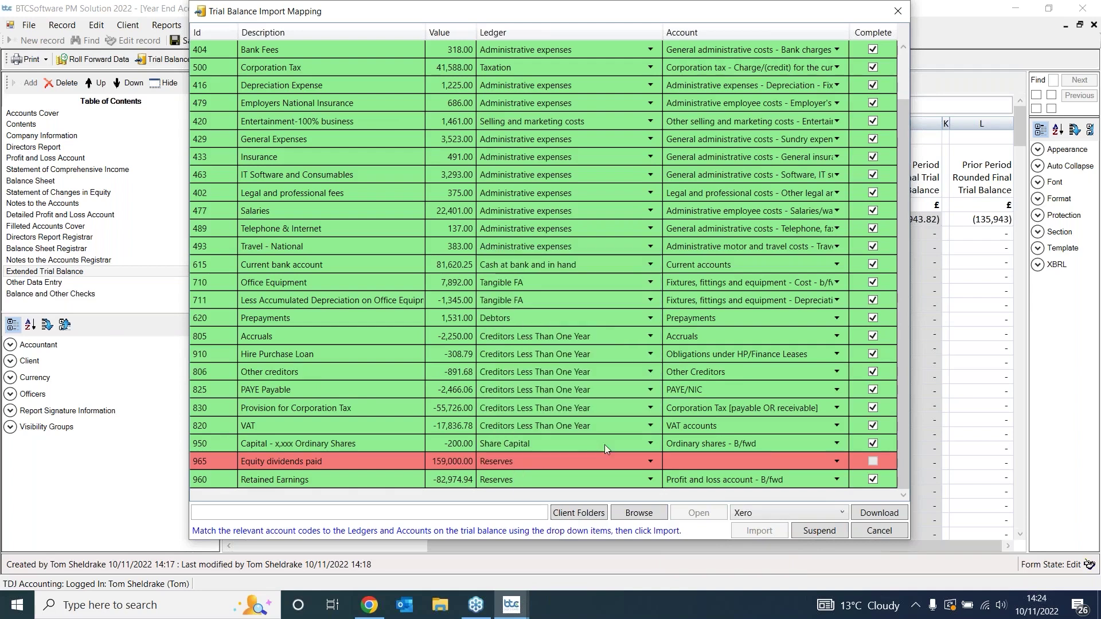
left_click(698, 460)
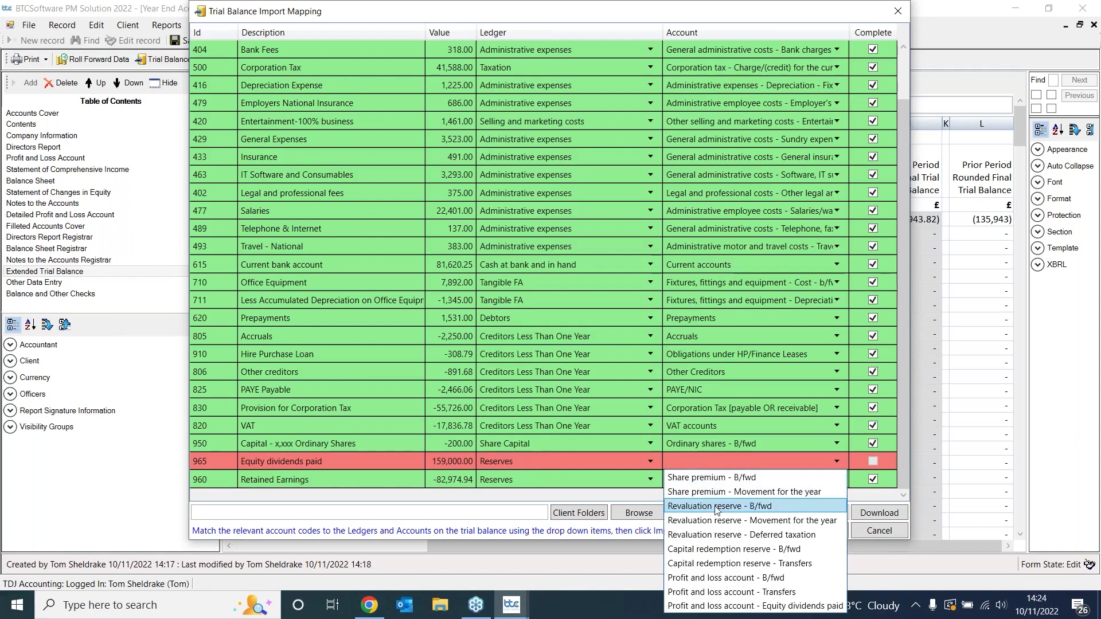
left_click(717, 606)
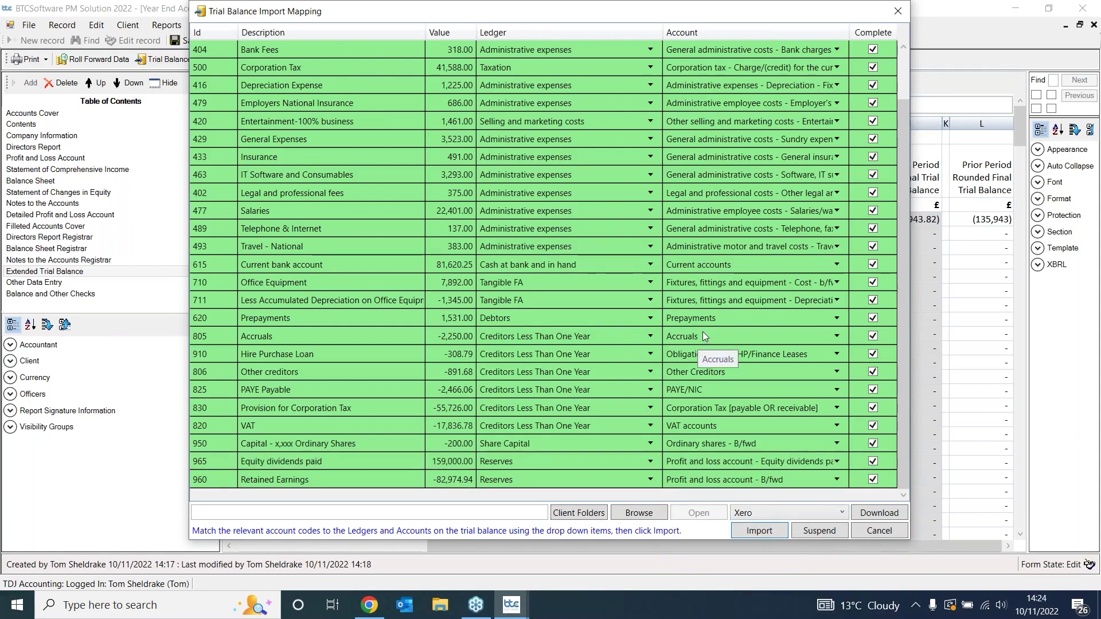
- Import the mapped Xero trial balance, confirming it overwrites existing values
left_click(753, 532)
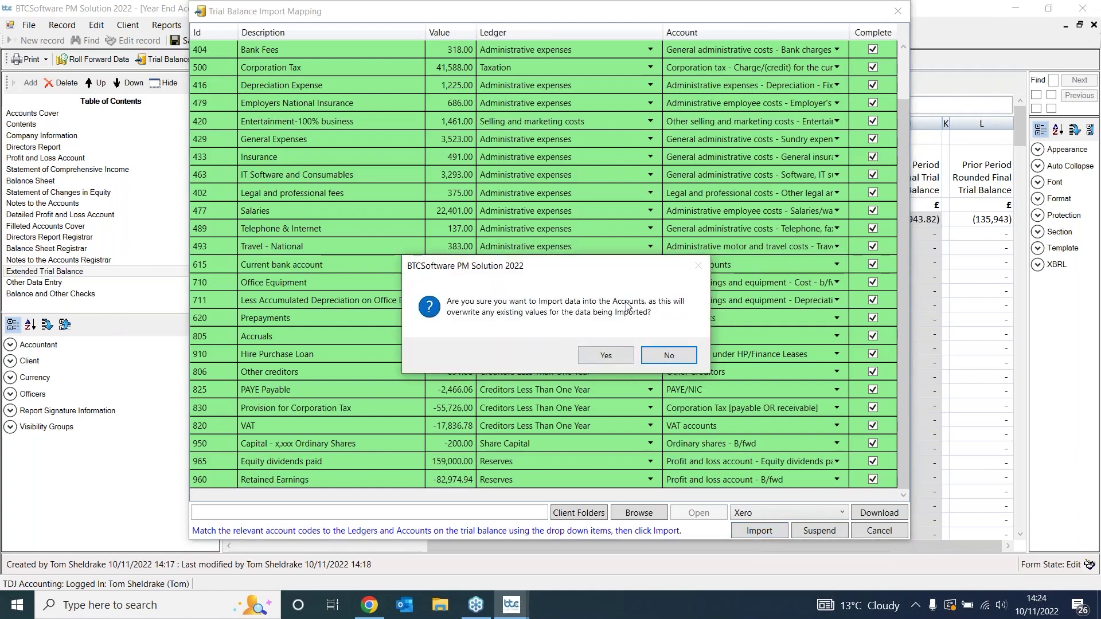
left_click(606, 358)
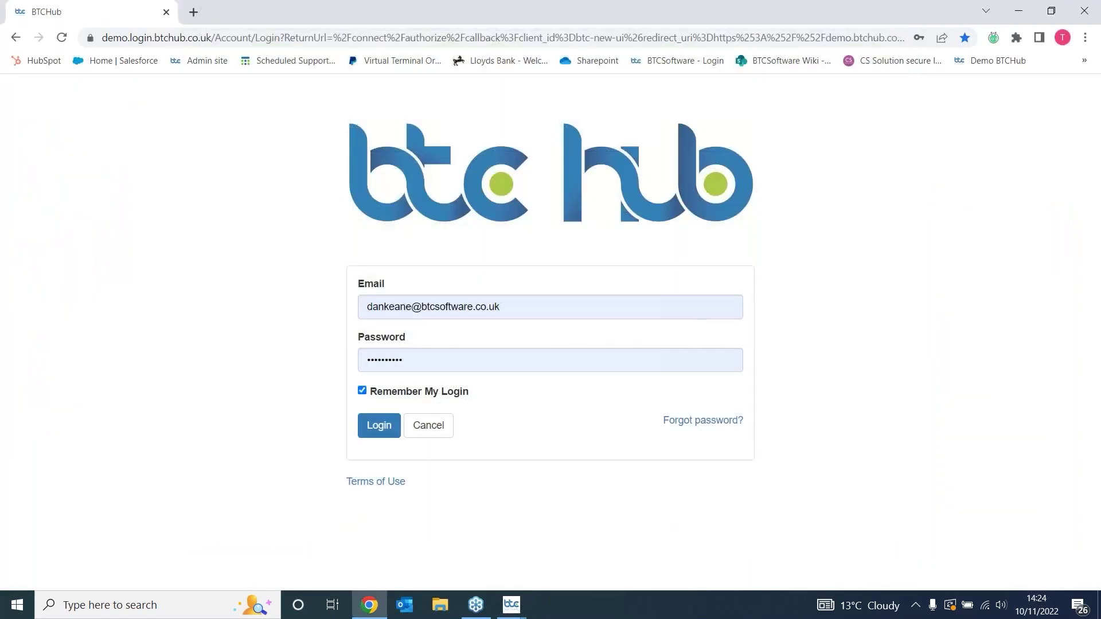
- Switch from the BTCHub login back to the PM Solution accounts workbook
mouse_move(511, 604)
left_click(572, 540)
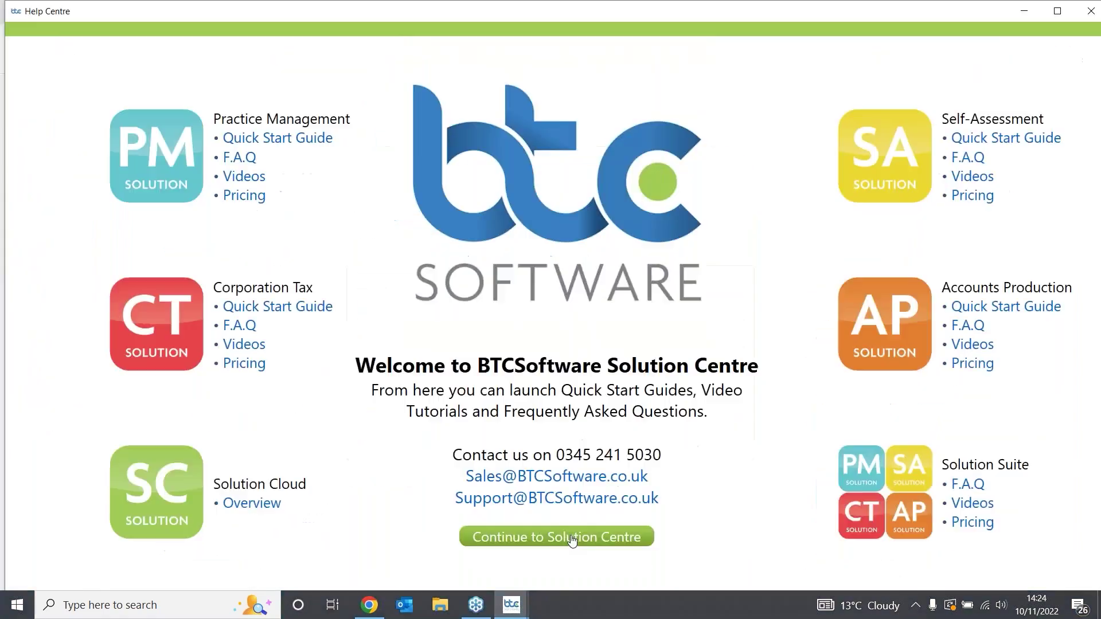
left_click(511, 605)
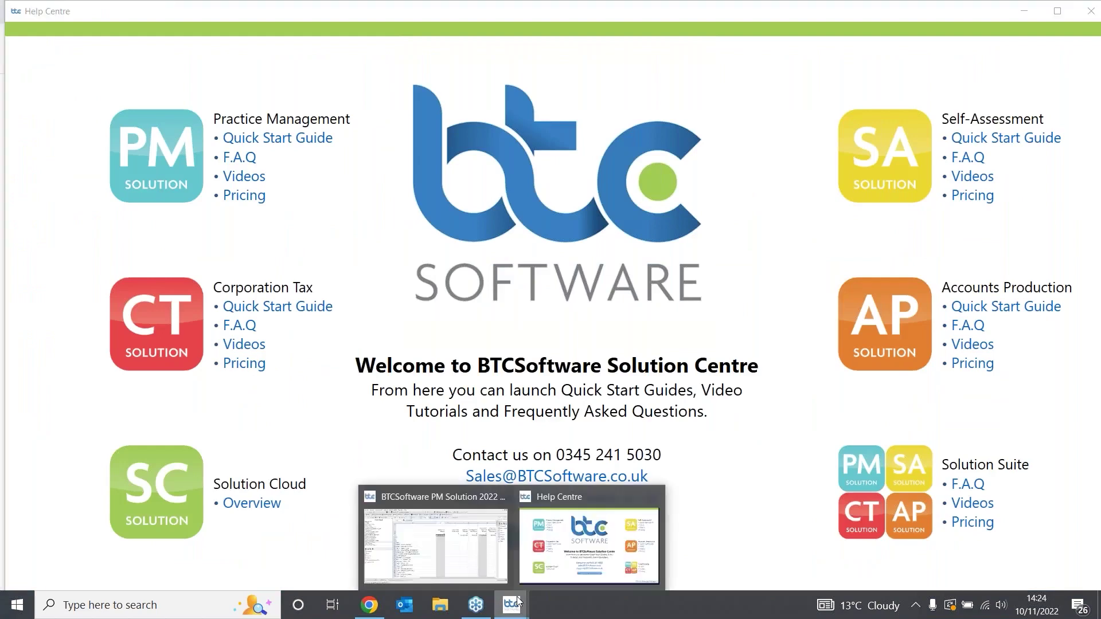
left_click(467, 550)
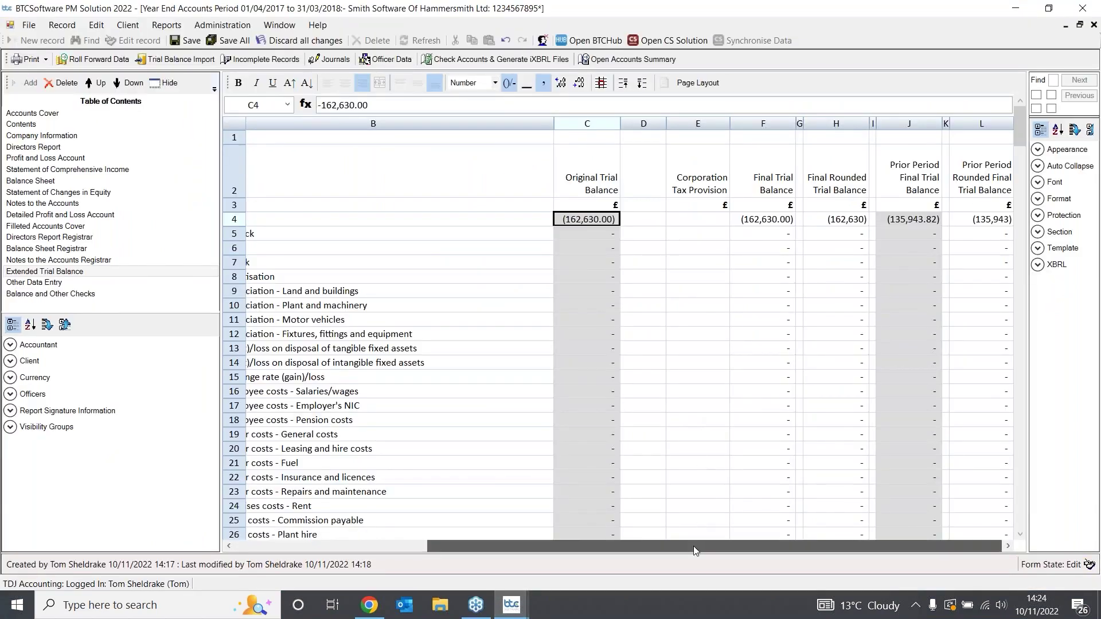
- Scroll back to column B and collapse empty rows in the Extended Trial Balance
left_click_drag(694, 546, 612, 546)
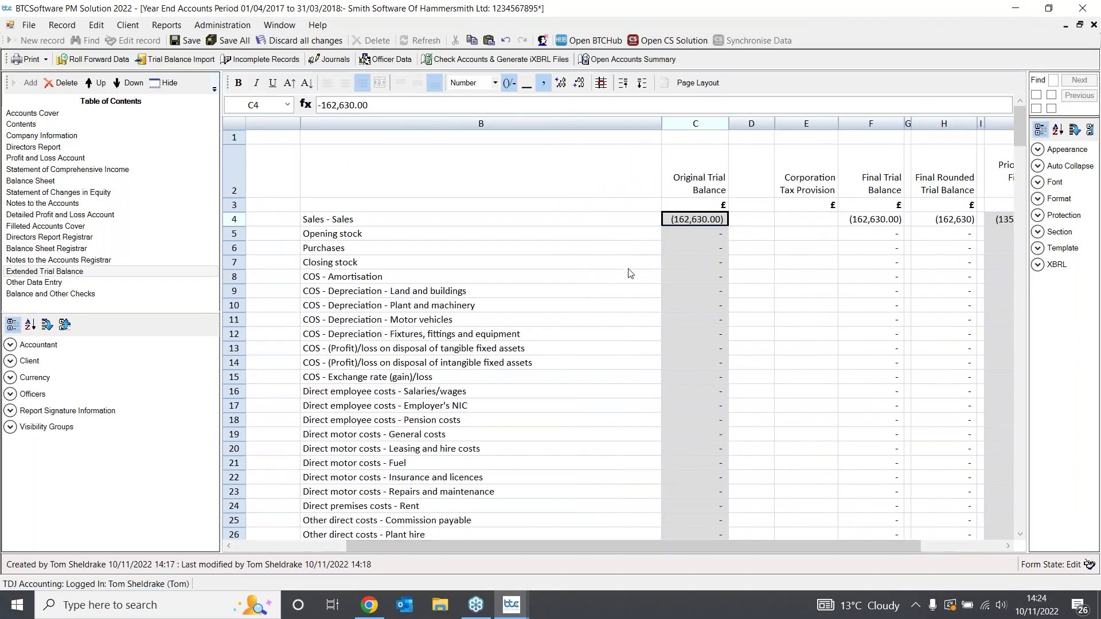
scroll(704, 259, "down", 5)
scroll(683, 315, "up", 5)
left_click(619, 85)
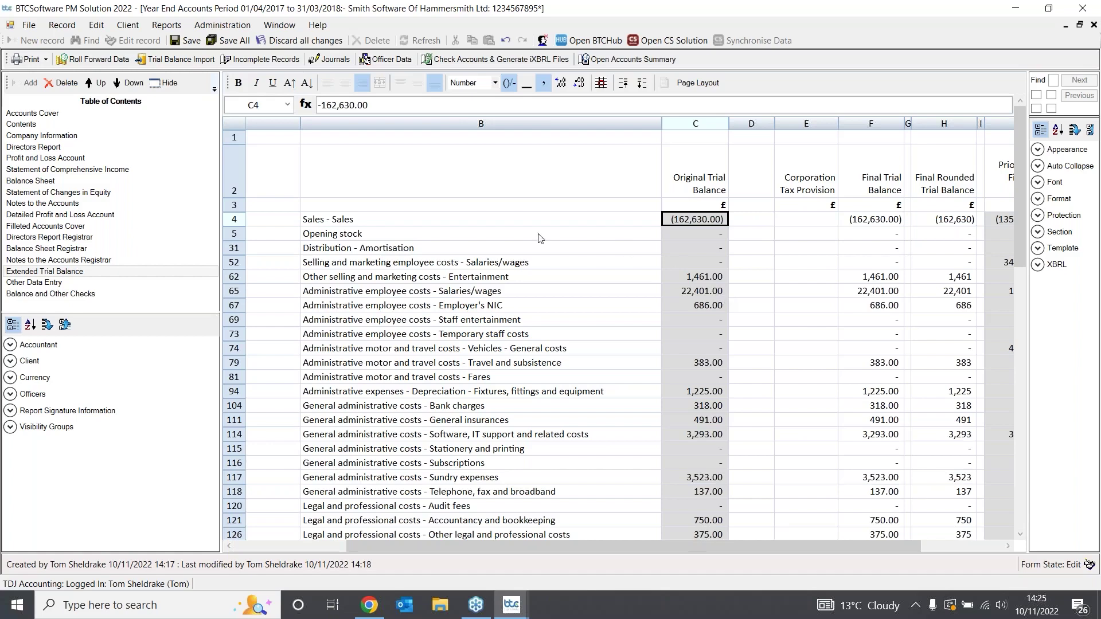
- Create 'Journal 1' with a 100.00 debit to Turnover Sales on line one
left_click(334, 61)
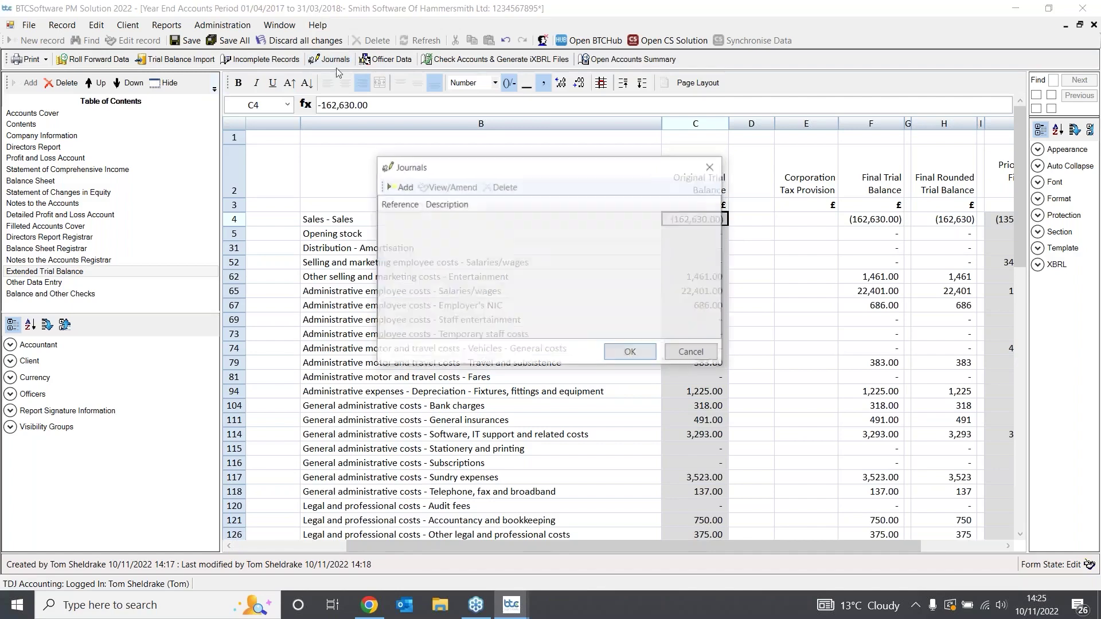
type("Journal 1")
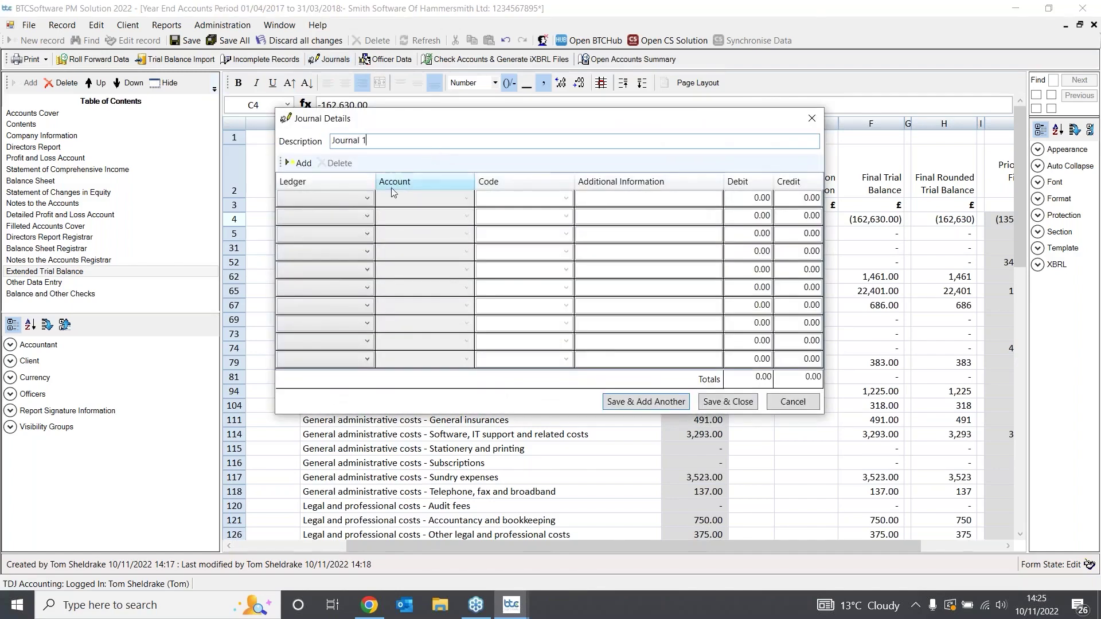
left_click(344, 199)
left_click(403, 214)
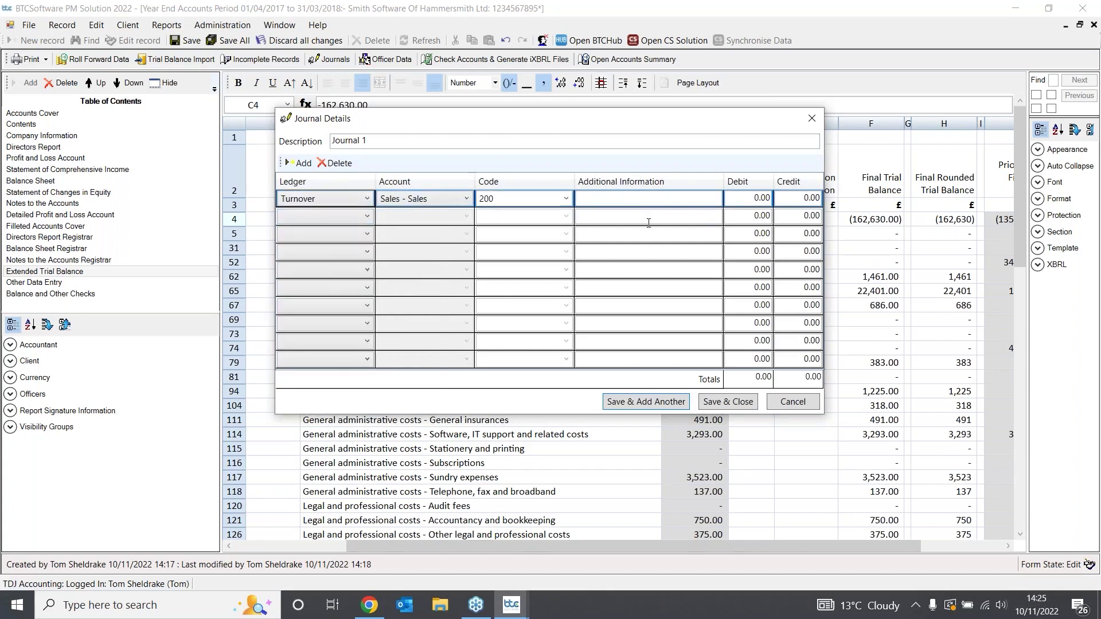
left_click(801, 198)
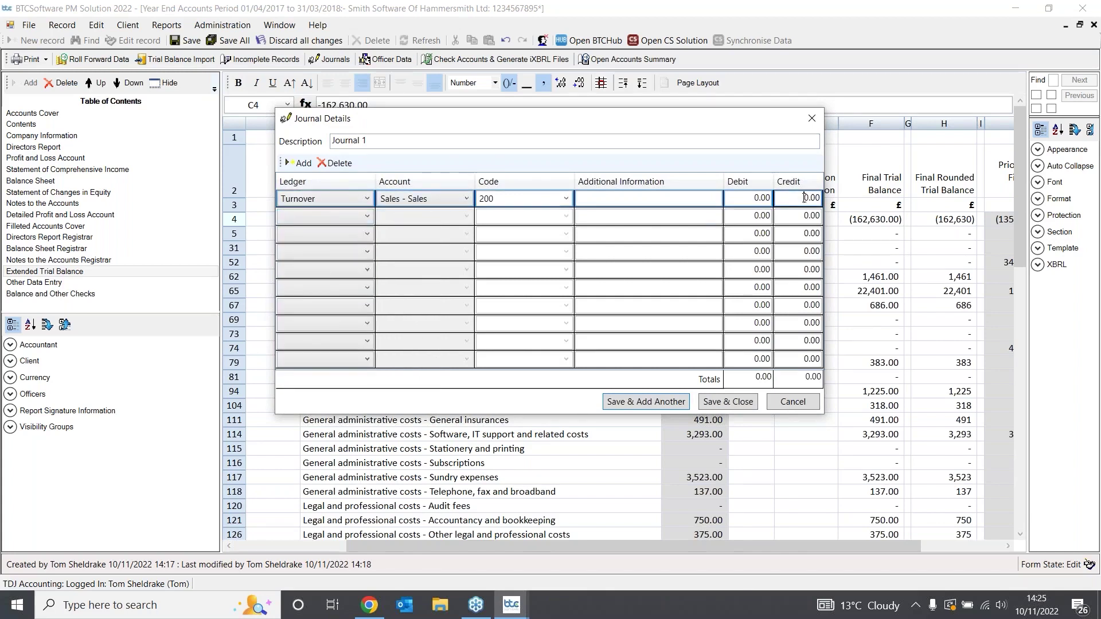
left_click(762, 197)
type("100")
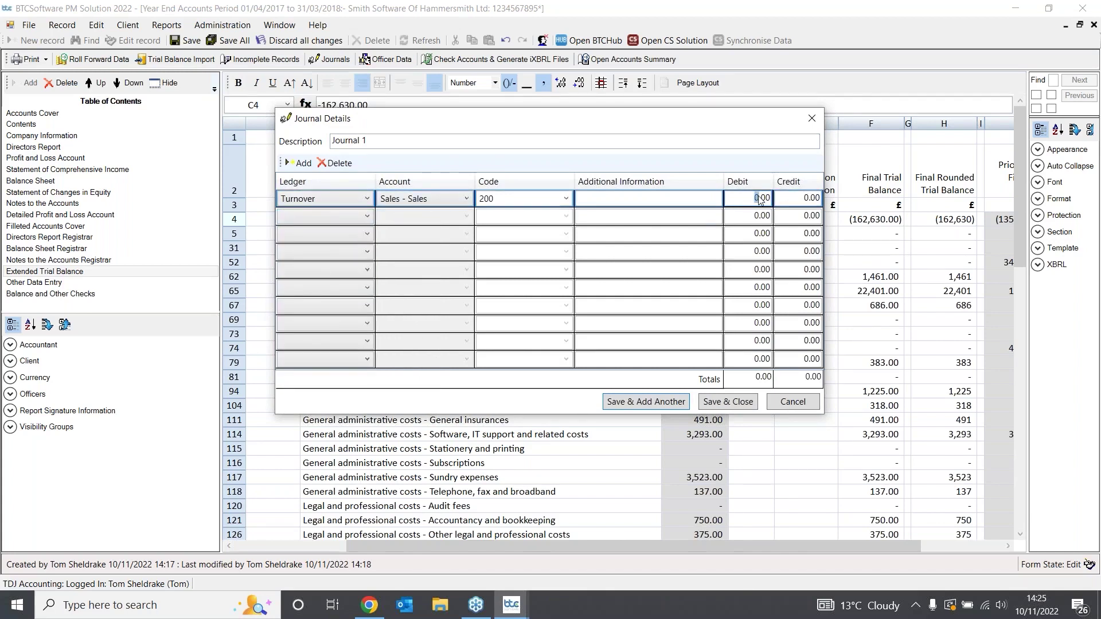
key("Tab")
- Credit Cost of sales Opening stock 100.00 on line two and save the journal
left_click(343, 217)
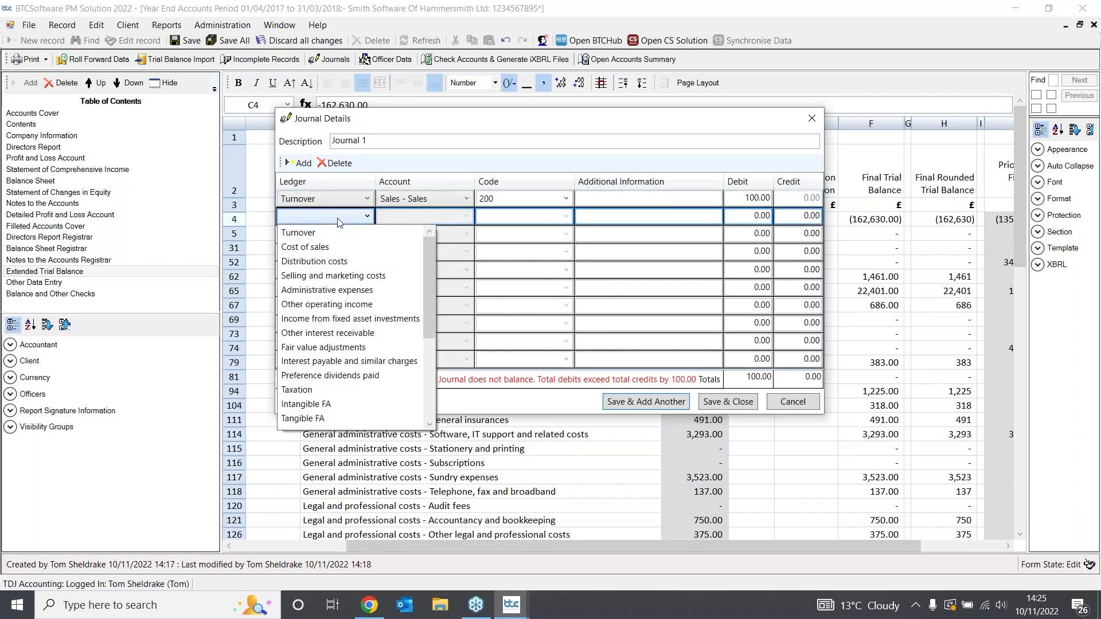
left_click(335, 243)
left_click(439, 217)
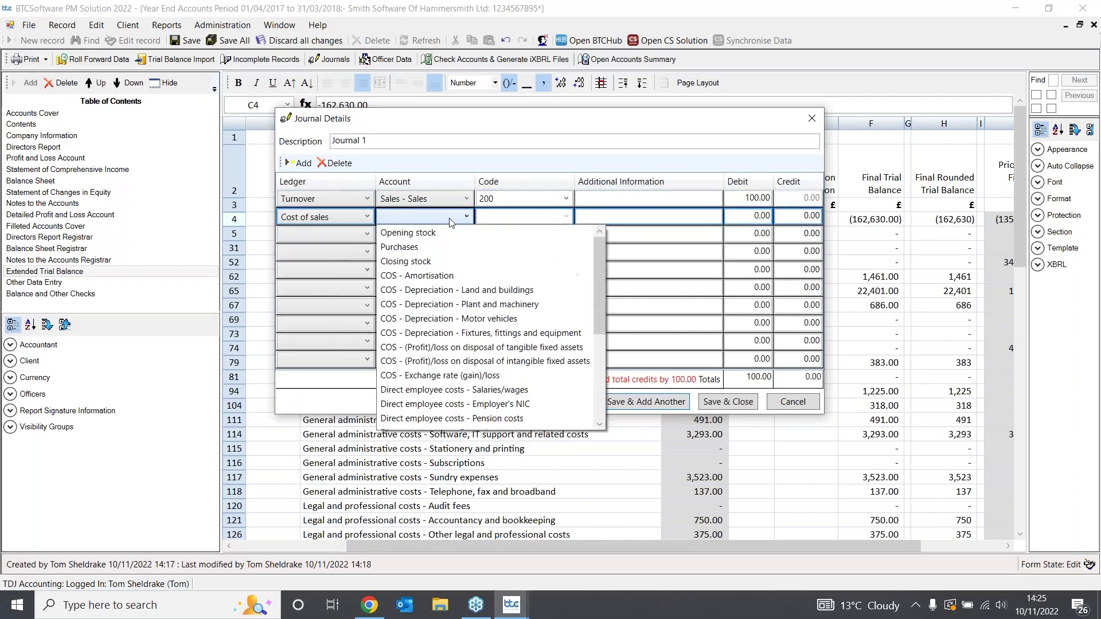
left_click(439, 235)
left_click(800, 216)
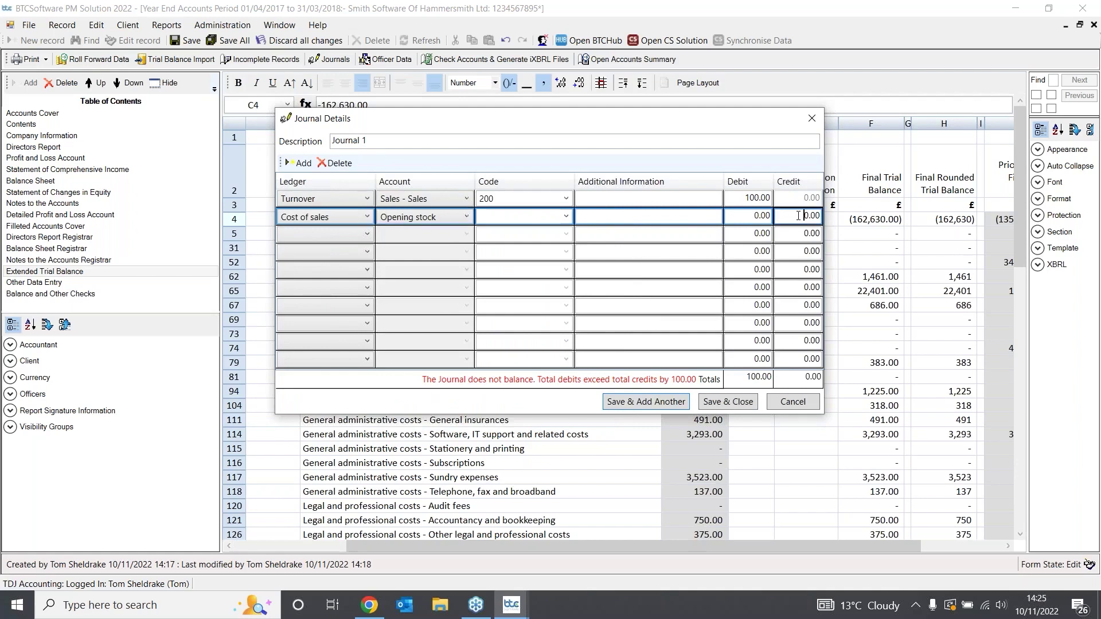
type("100")
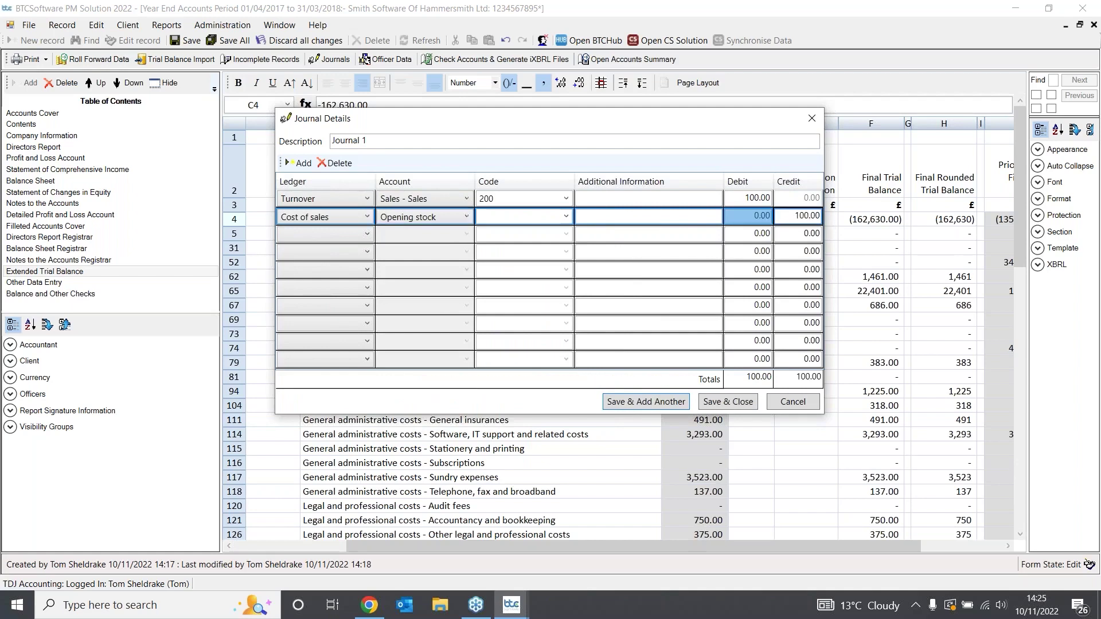
left_click(714, 403)
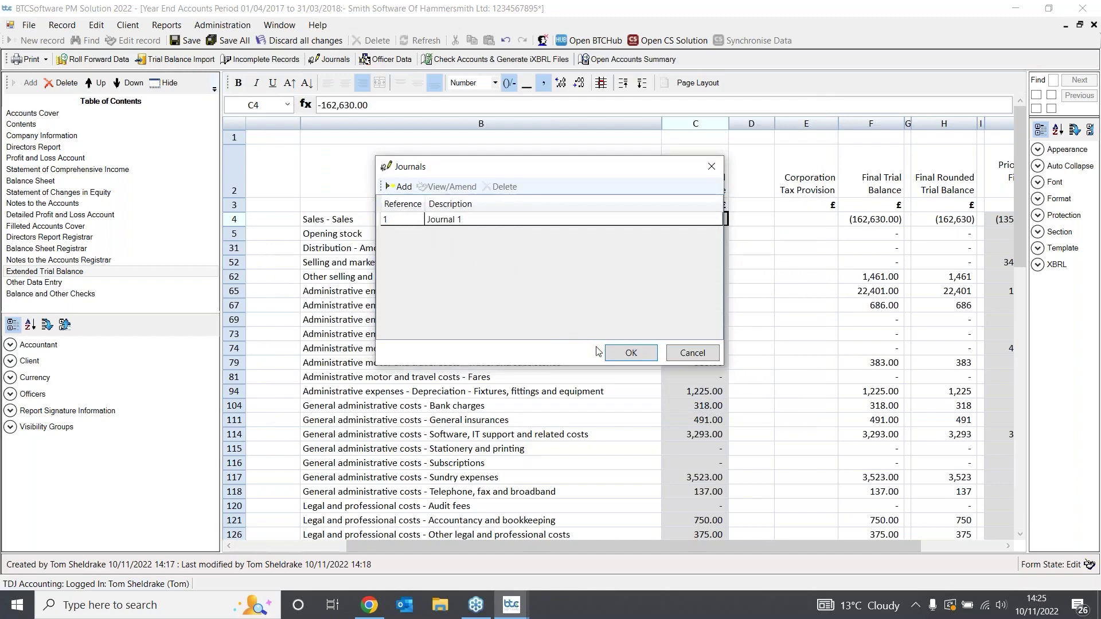
- Close the Journals dialog, review the Journal 1 column, and bring up the Print options
left_click(616, 354)
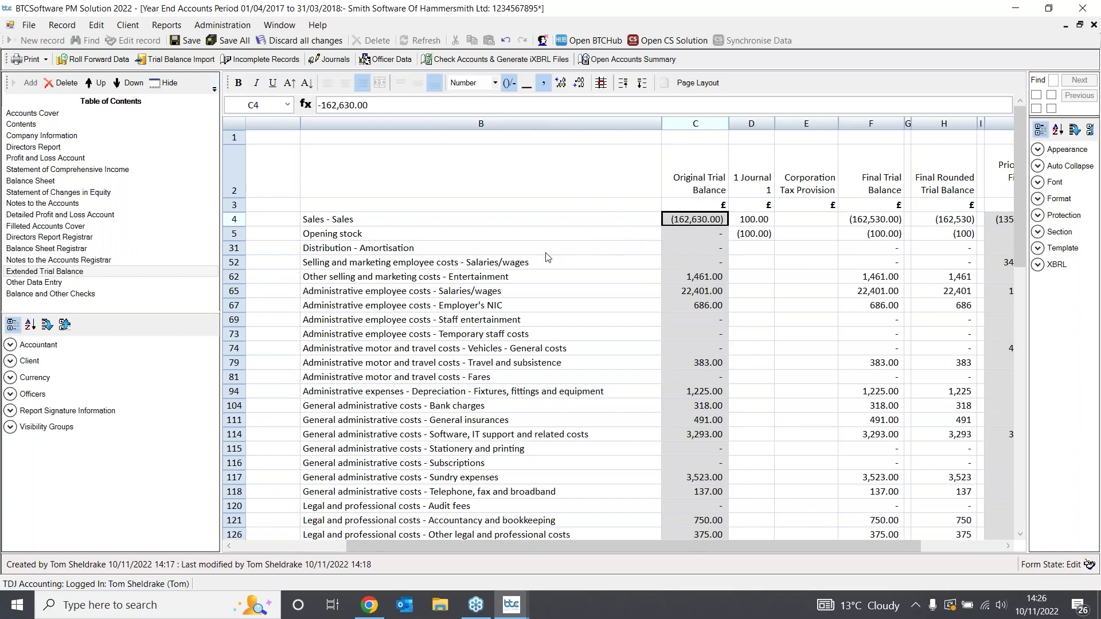
left_click(31, 59)
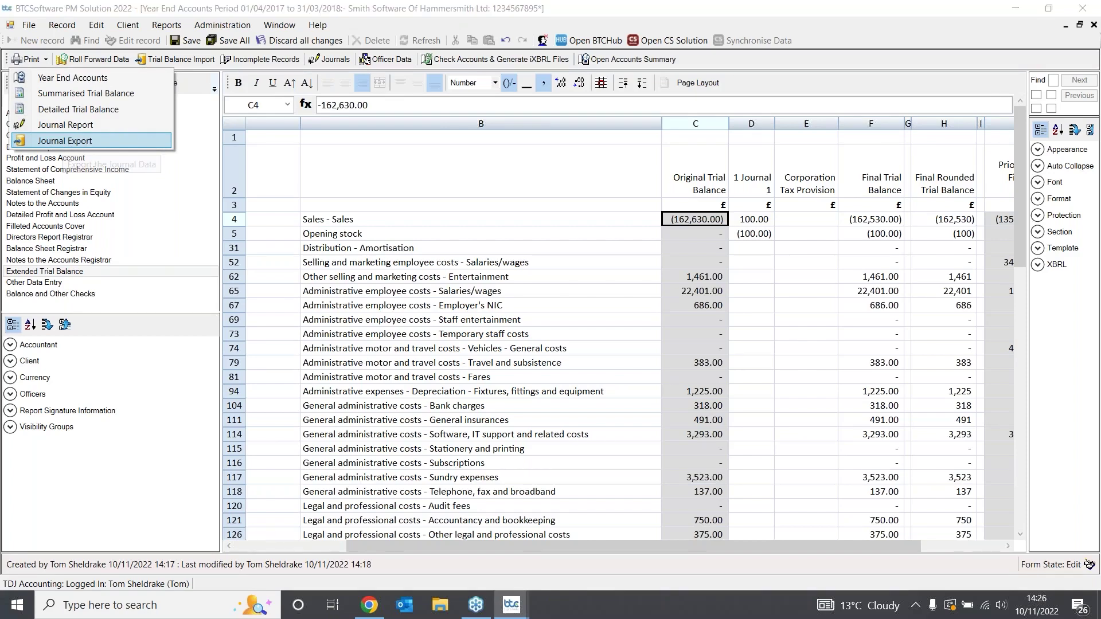
- Export the journals to Xero without codes, updating the existing 31/03/2018 journals, and view them there
left_click(154, 142)
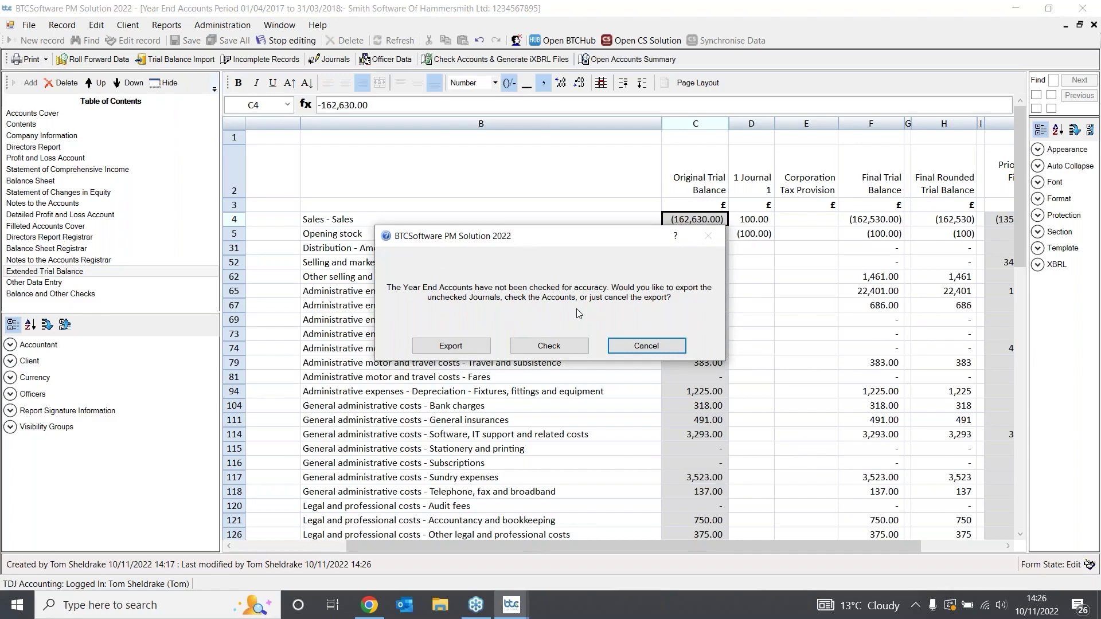
left_click(484, 346)
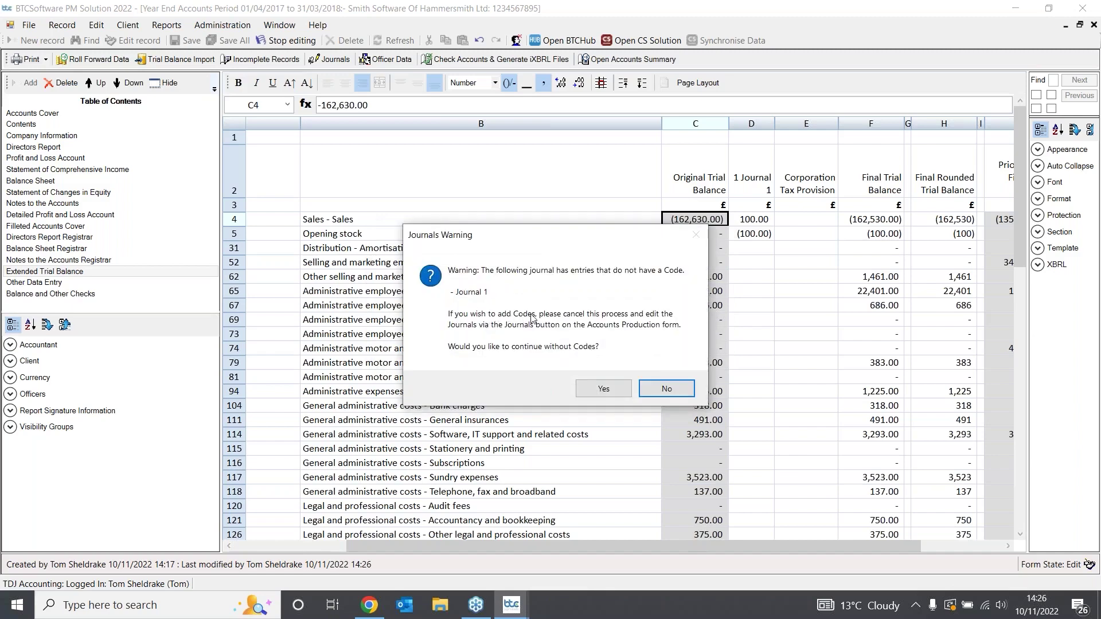
left_click(603, 389)
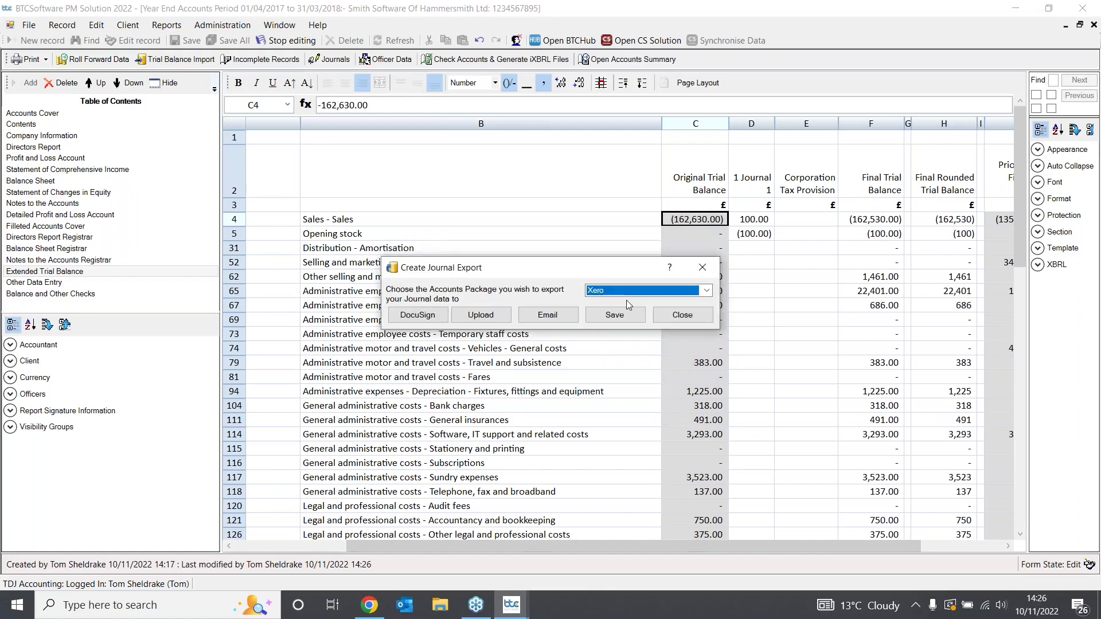
left_click(627, 292)
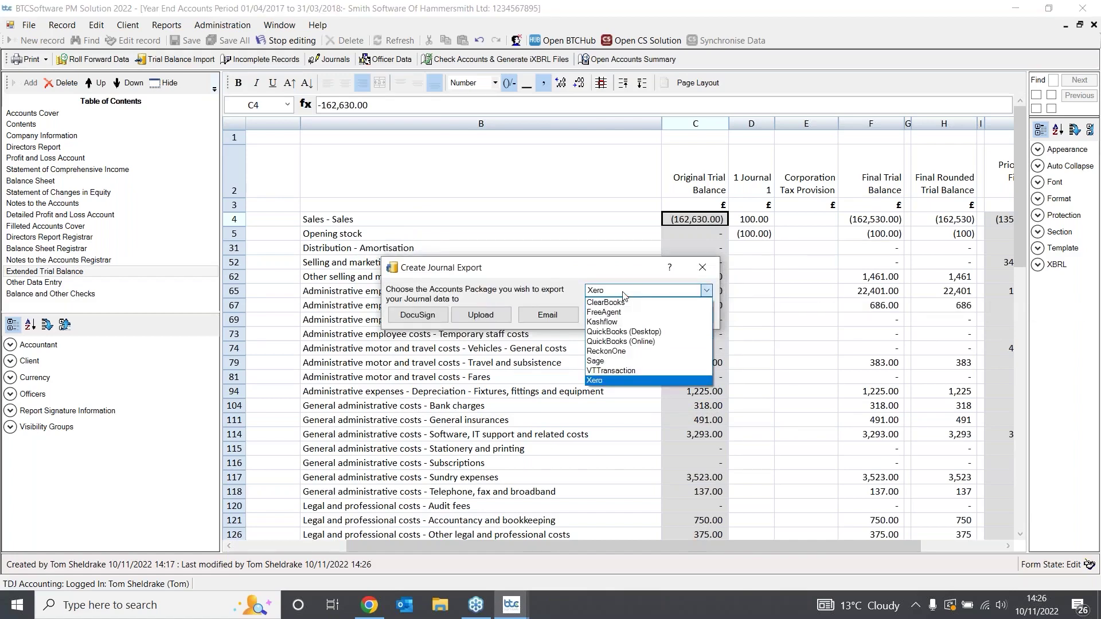
left_click(624, 295)
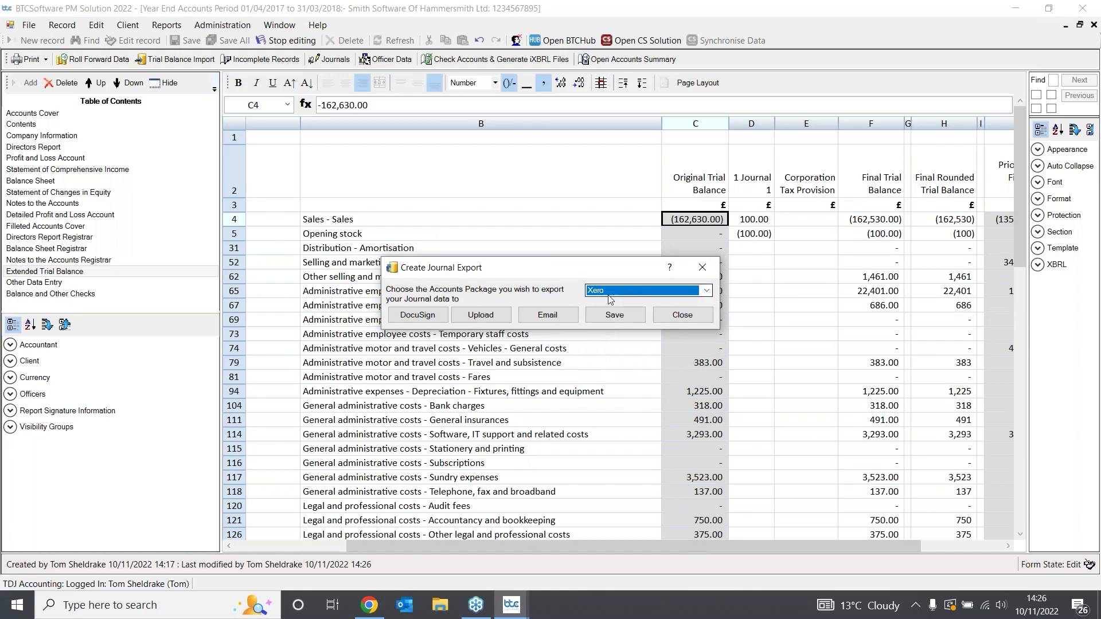
left_click(480, 315)
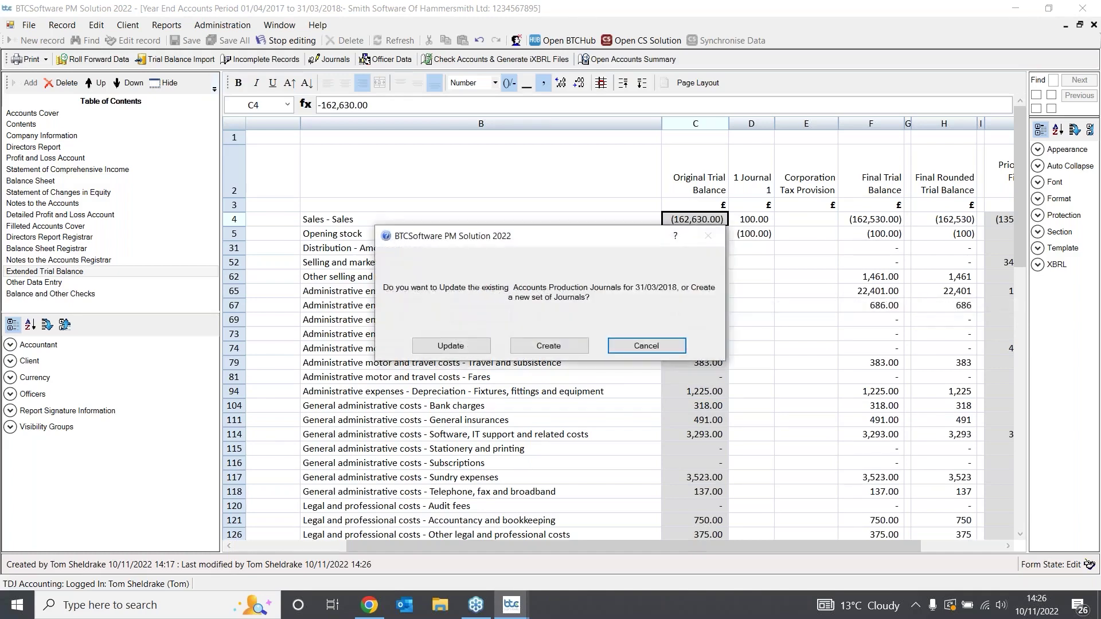
left_click(477, 347)
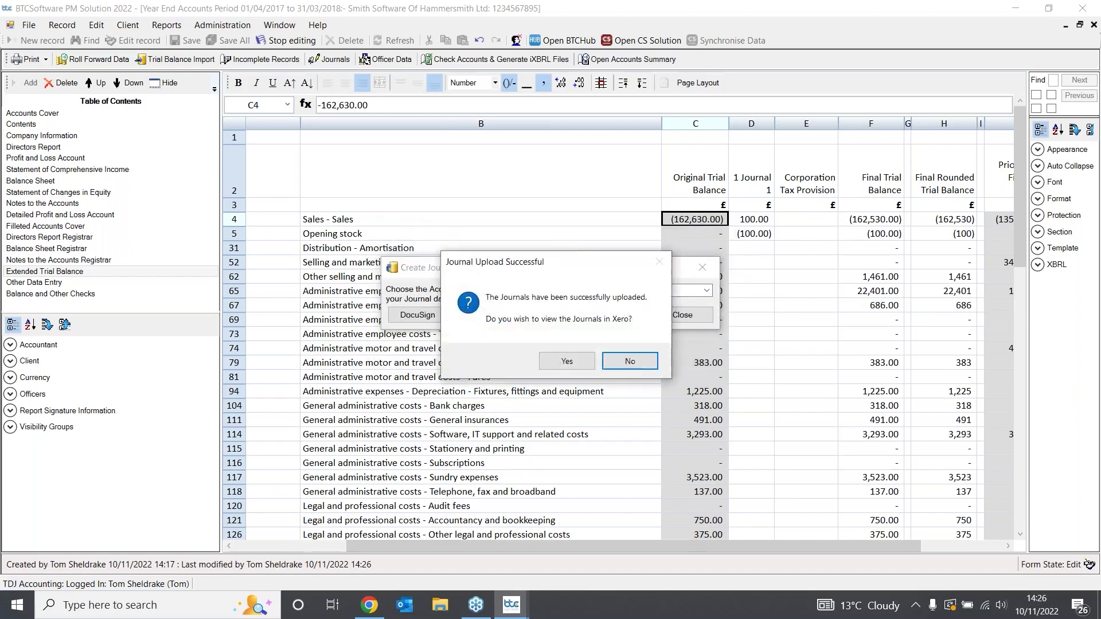
left_click(566, 362)
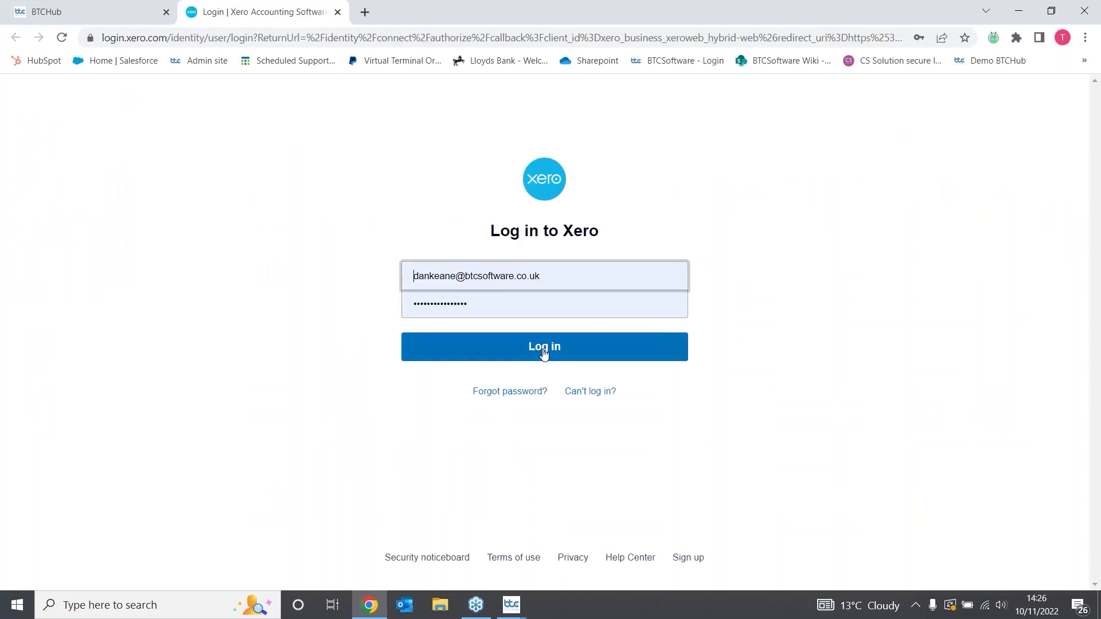
- Log in to Xero and review the 'Accounts Production Journals' draft and its history note
left_click(543, 347)
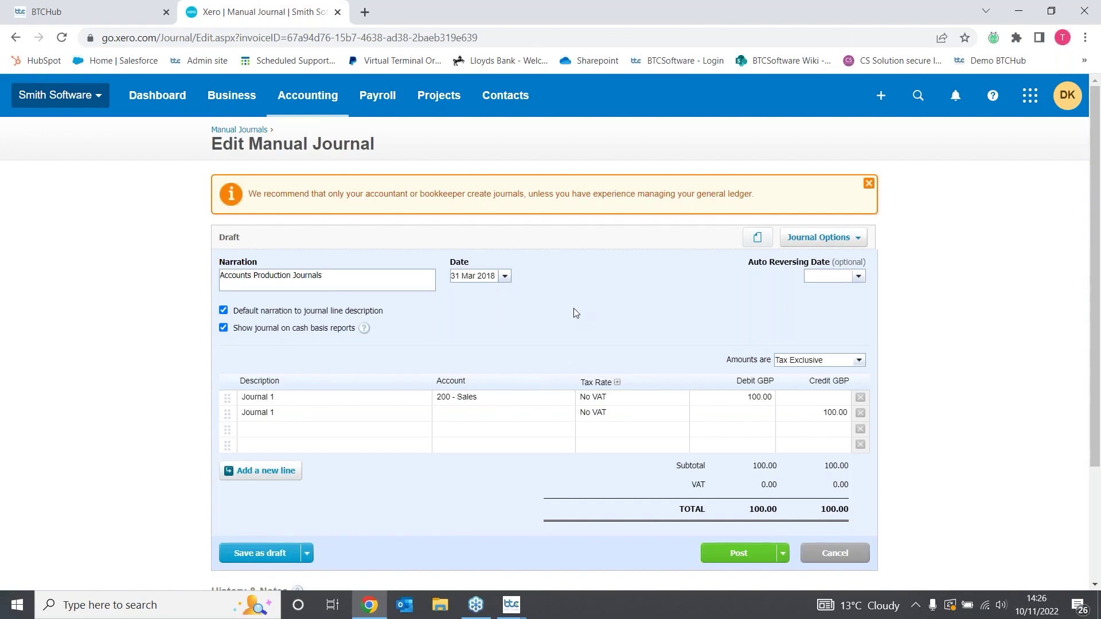
scroll(349, 525, "down", 3)
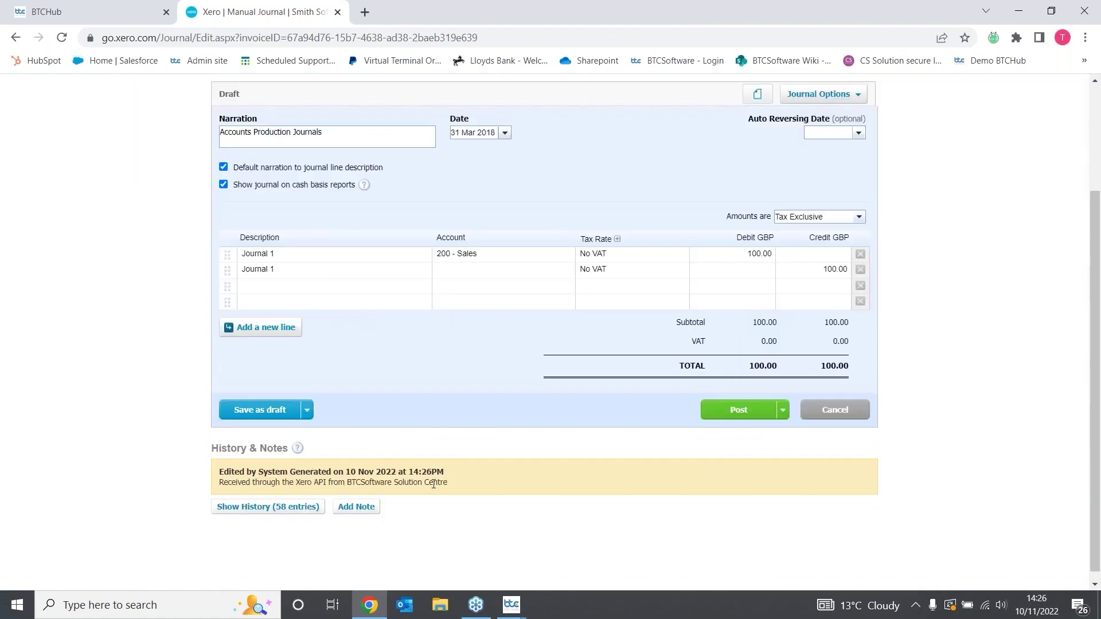
left_click_drag(455, 485, 347, 483)
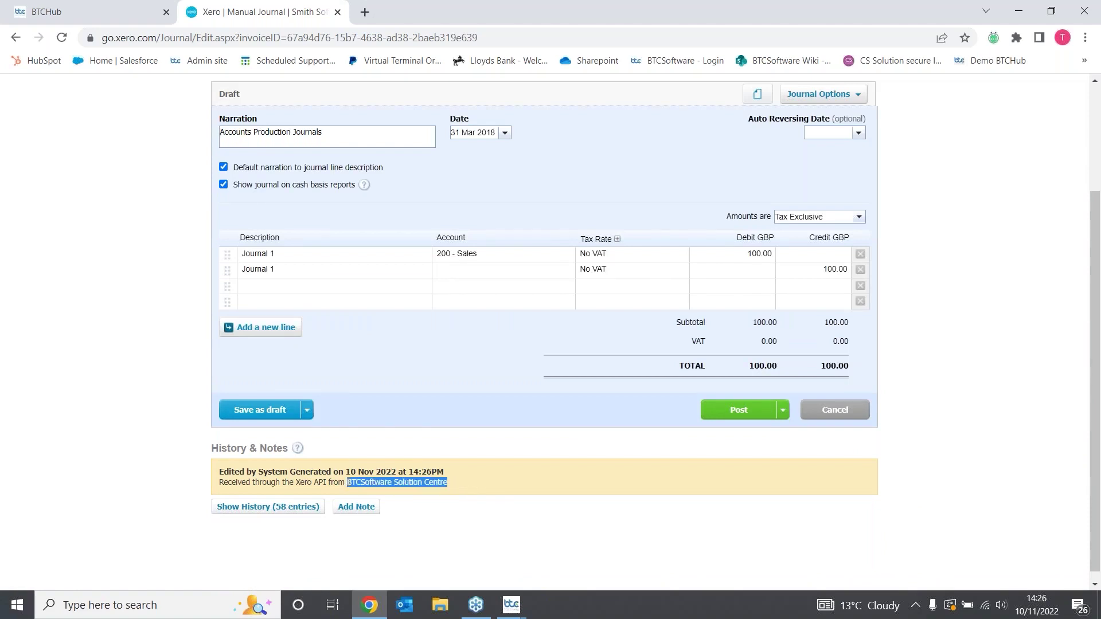
left_click_drag(347, 483, 406, 469)
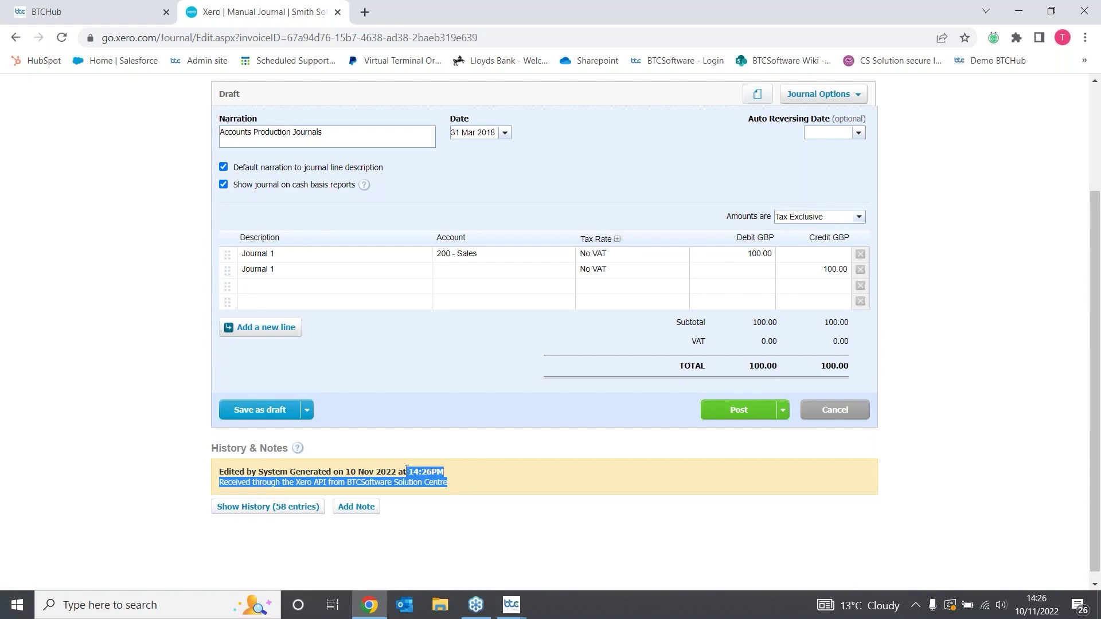
left_click(406, 470)
scroll(448, 430, "up", 1)
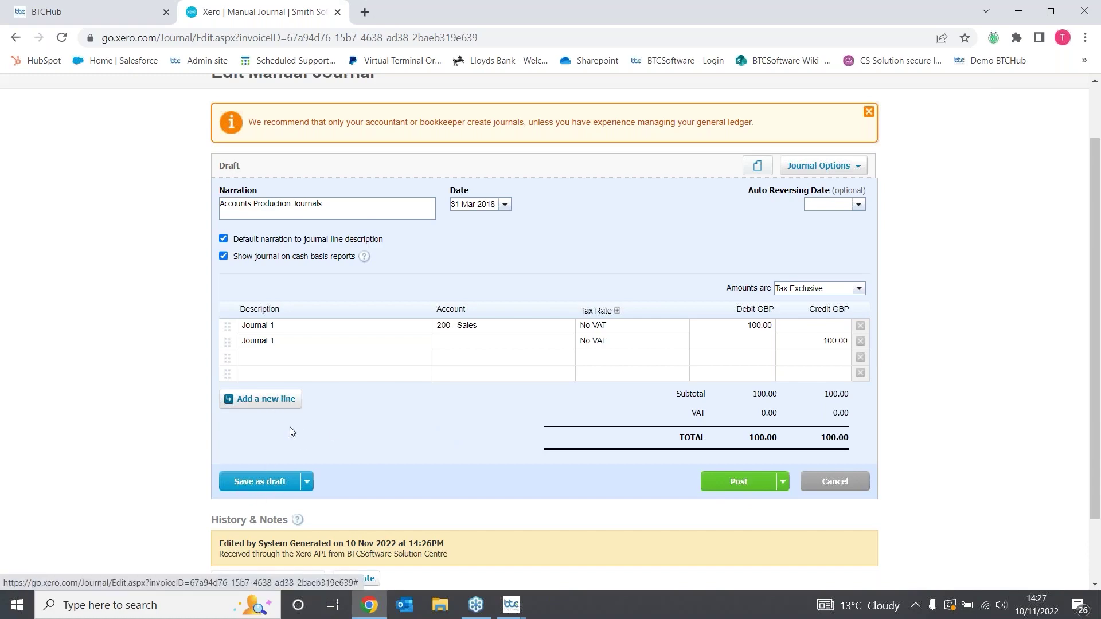
- Run Check Accounts & Generate iXBRL Files, accepting the warnings and the success message
left_click(1020, 14)
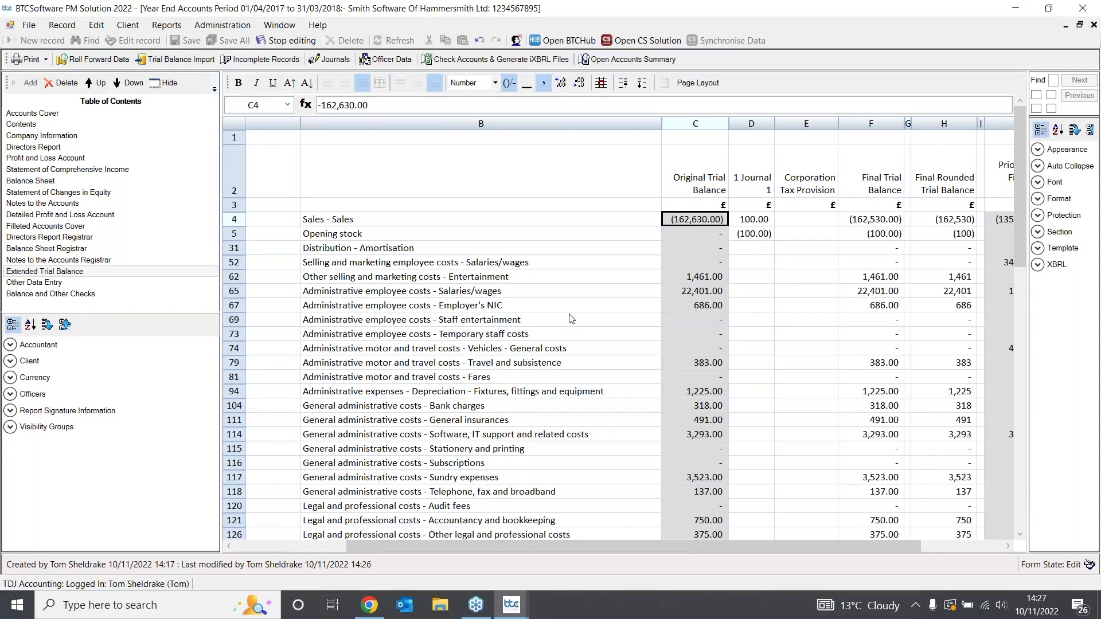
left_click(458, 61)
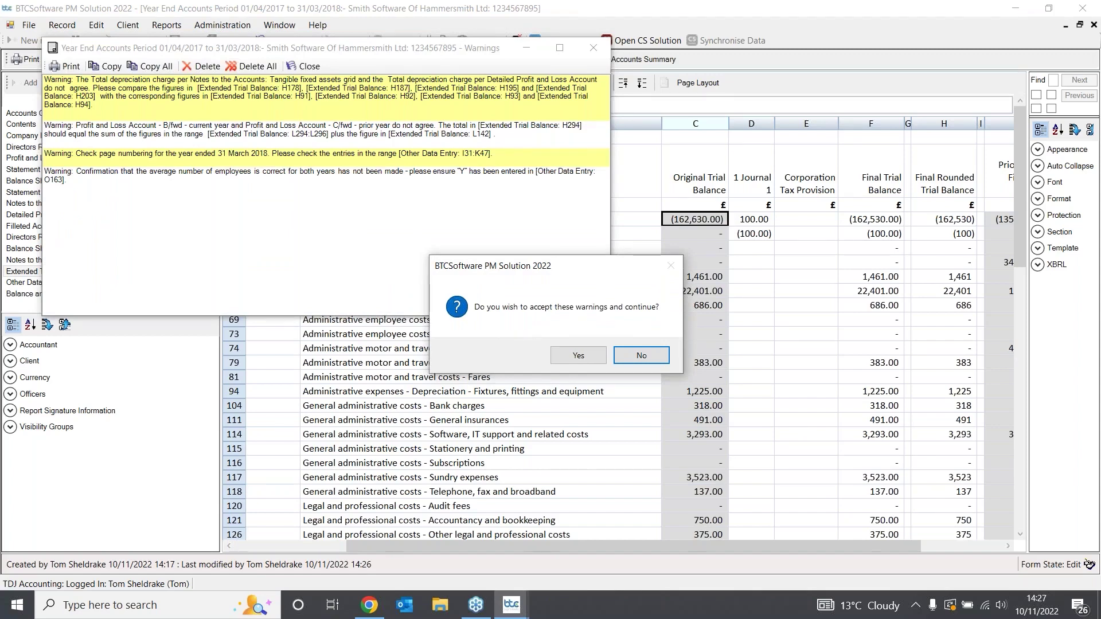
left_click(591, 355)
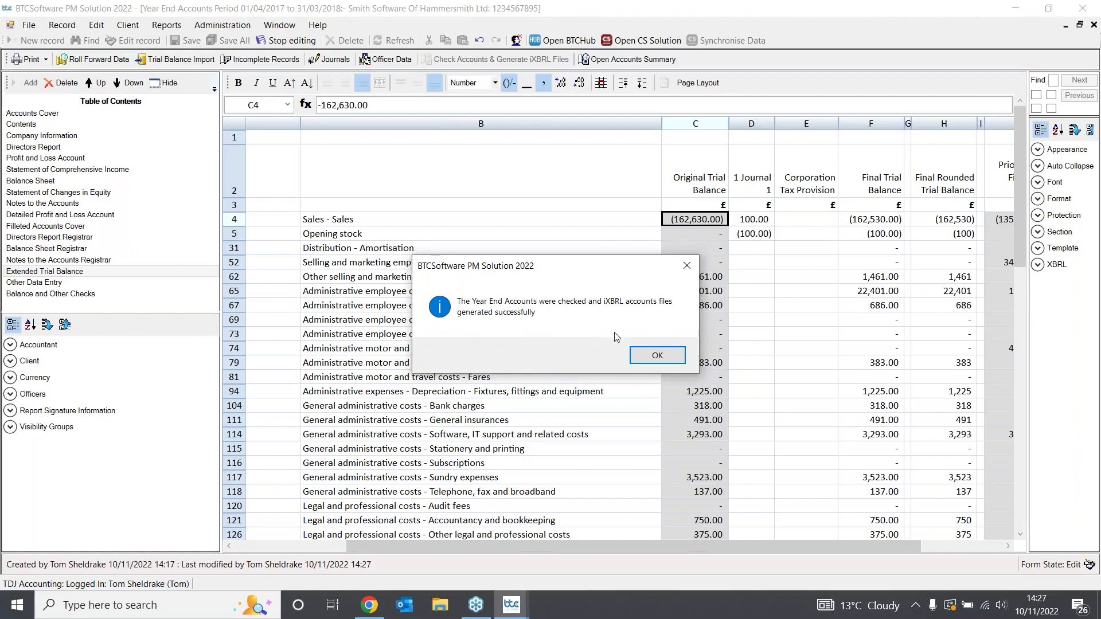
left_click(657, 356)
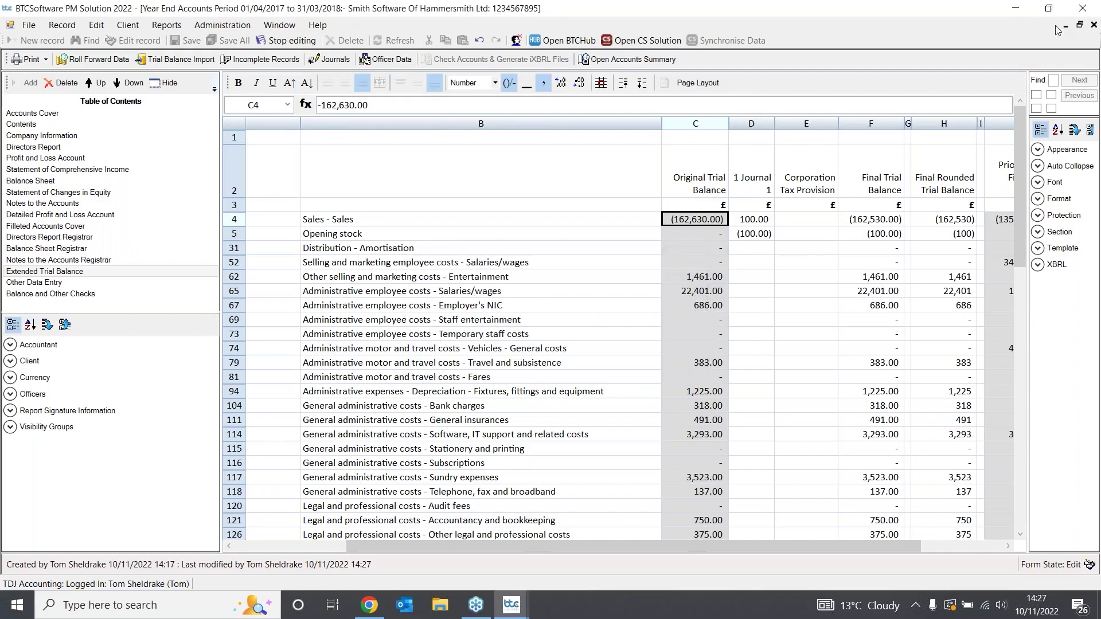
- Close the accounts and open the 2017–18 CT return's computation and CT600
left_click(1094, 25)
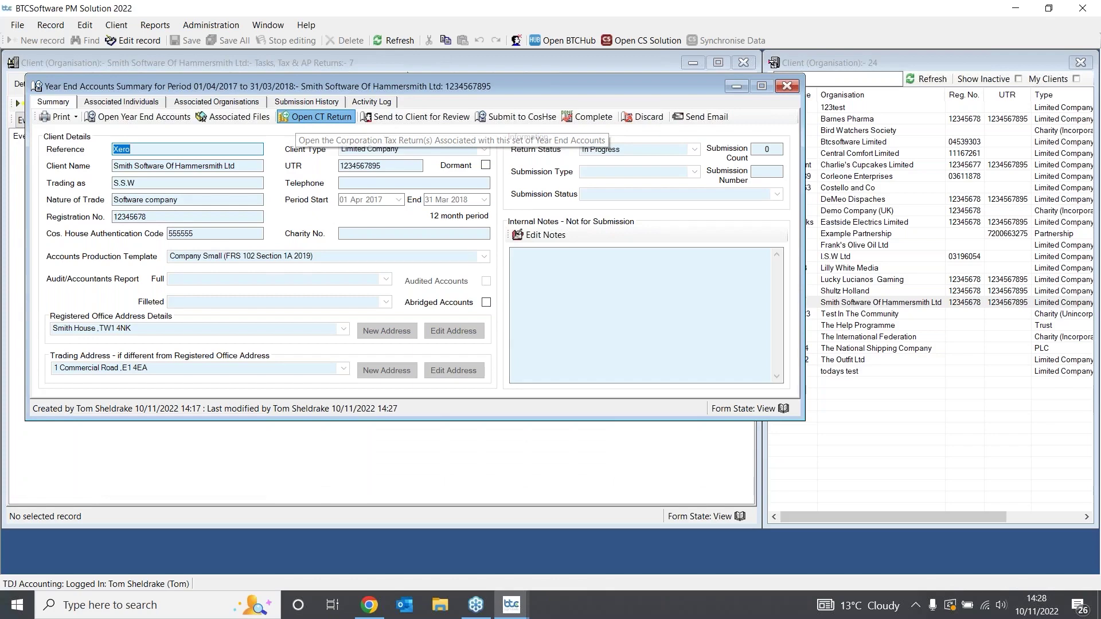
left_click(316, 117)
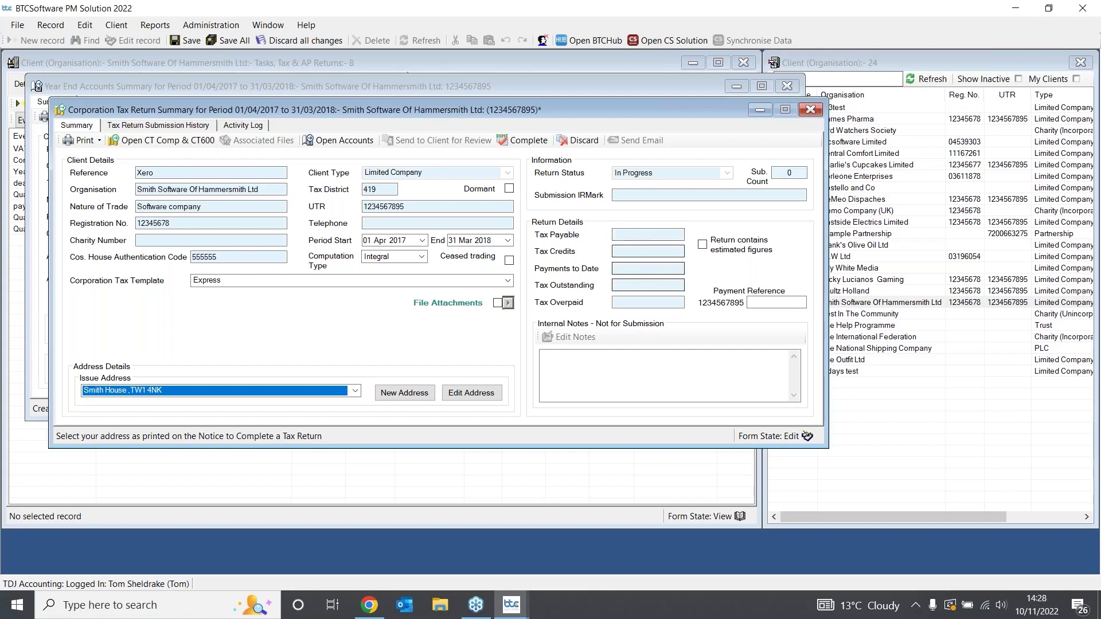
left_click(120, 144)
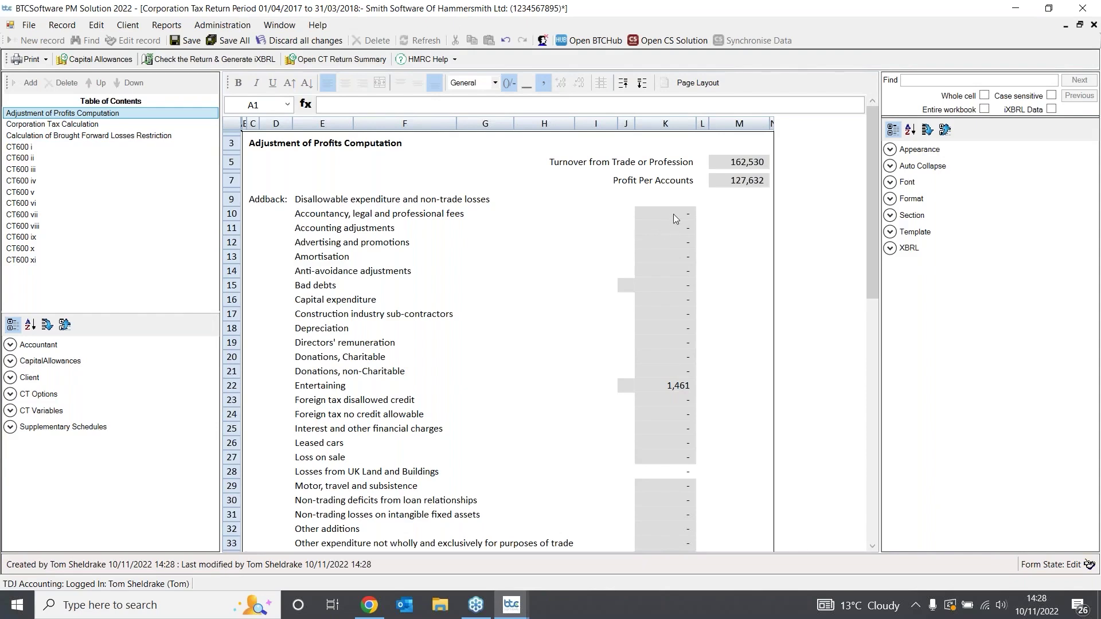
- Review the corporation tax calculation and its losses
left_click(86, 125)
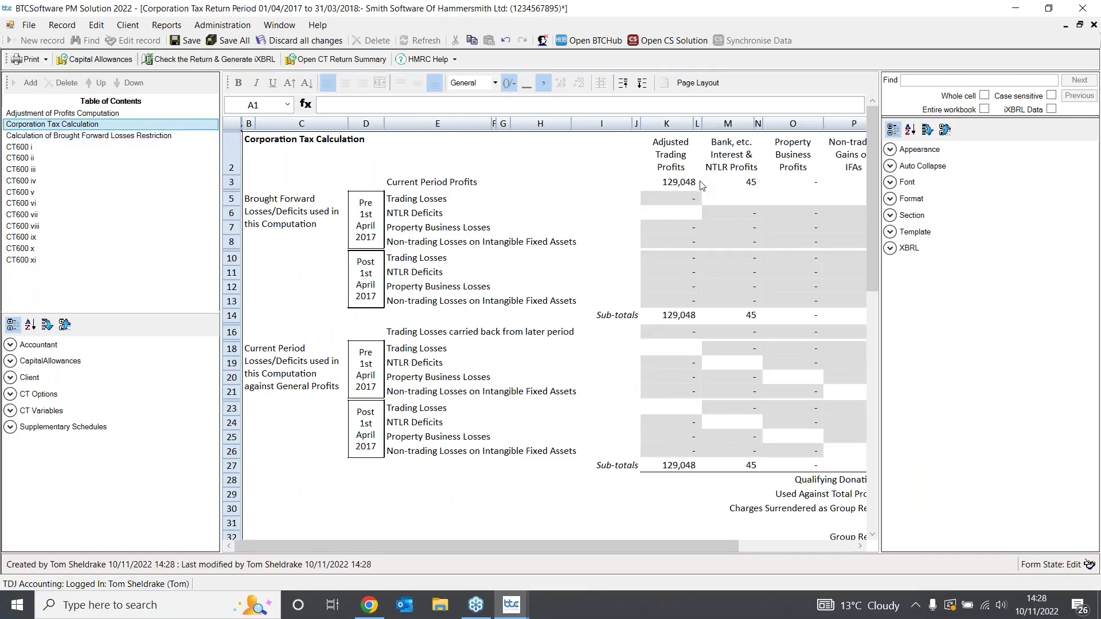
scroll(633, 246, "down", 2)
scroll(633, 247, "down", 10)
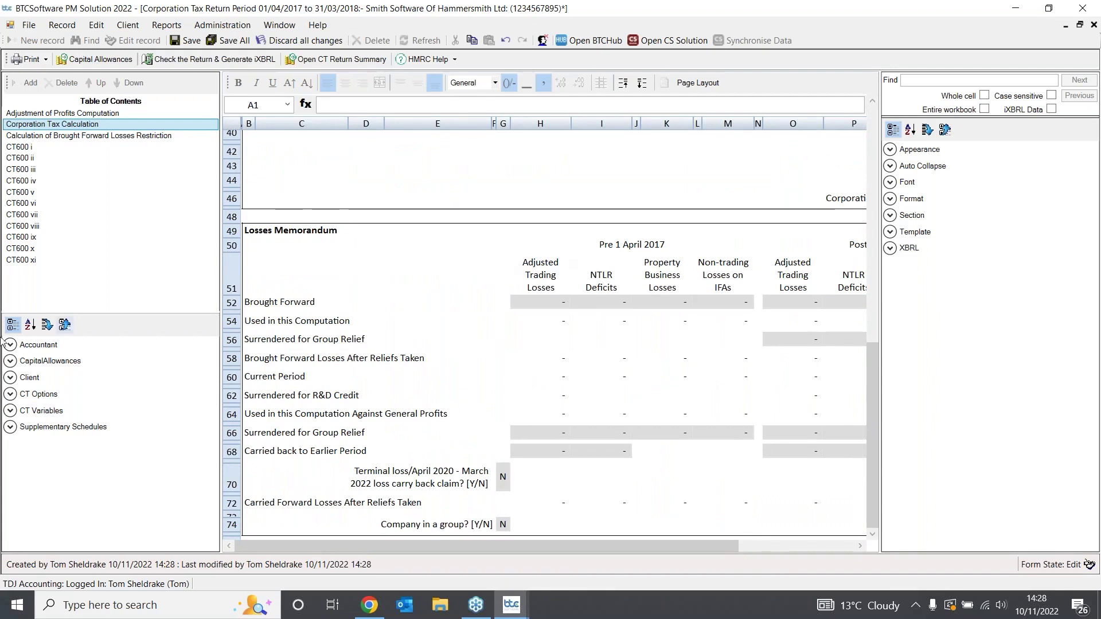
- Add and remove the Capital Allowances schedule, then run the return check and iXBRL generation
left_click(11, 428)
scroll(13, 431, "down", 1)
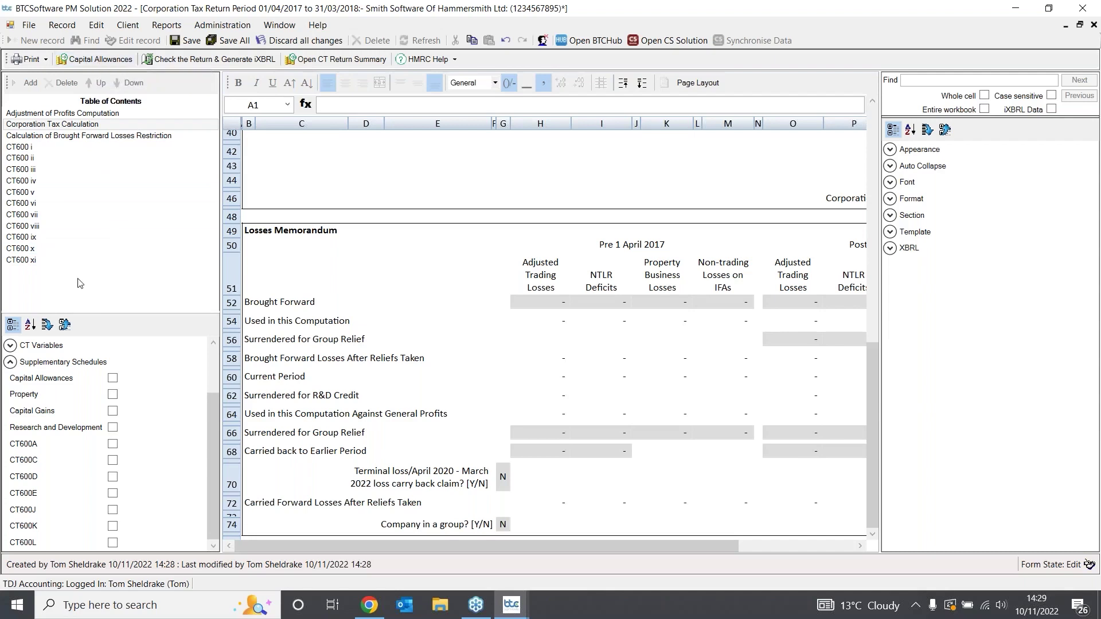
left_click(10, 362)
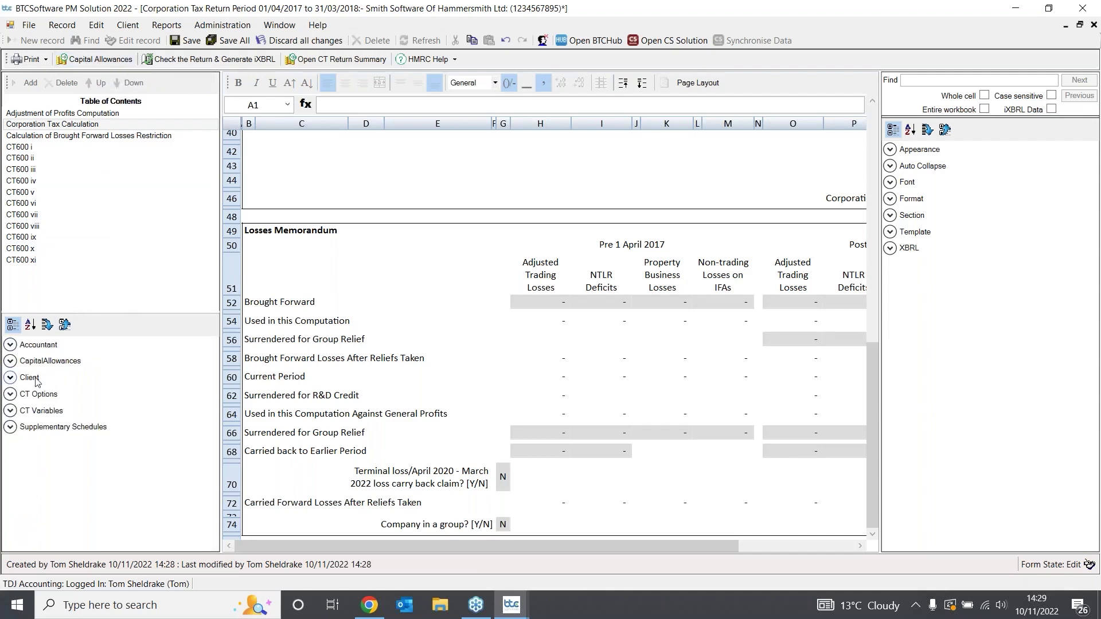
left_click(9, 427)
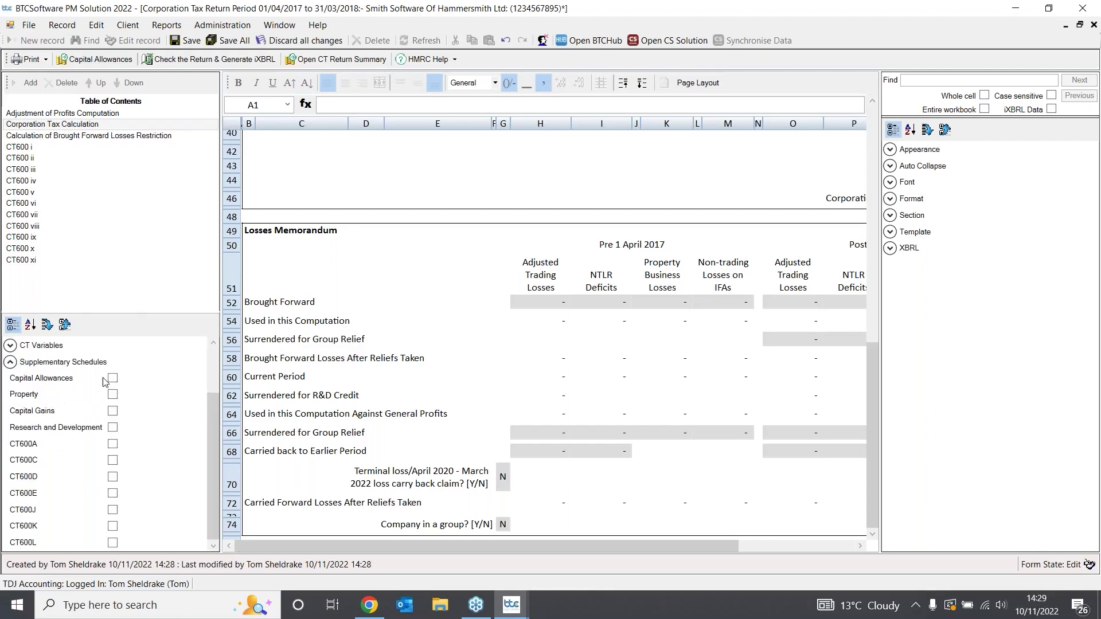
left_click(112, 379)
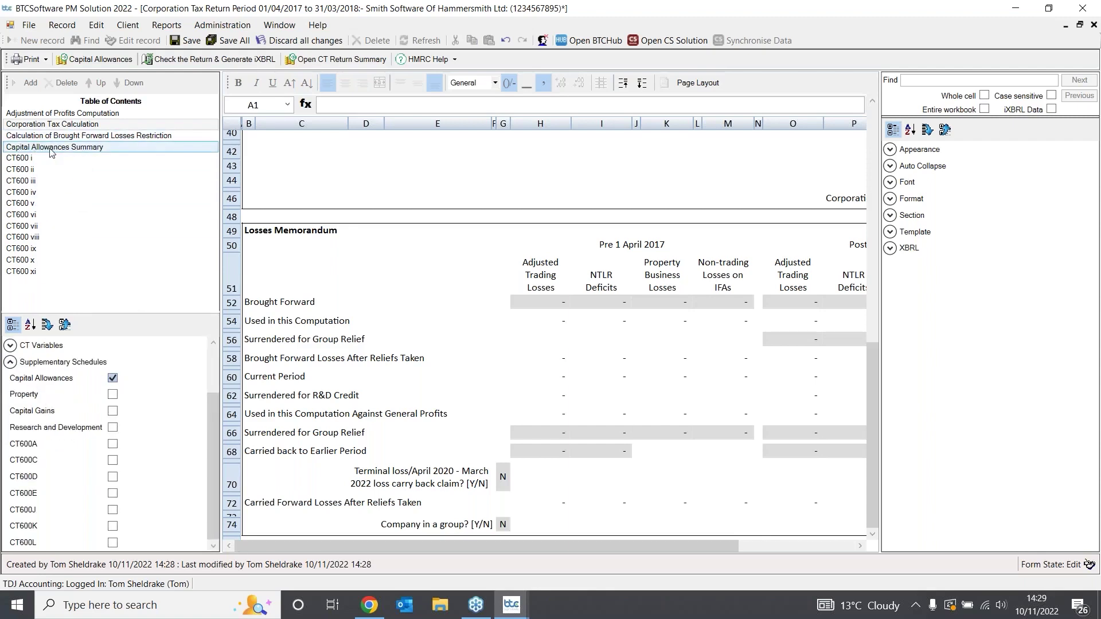
left_click(112, 378)
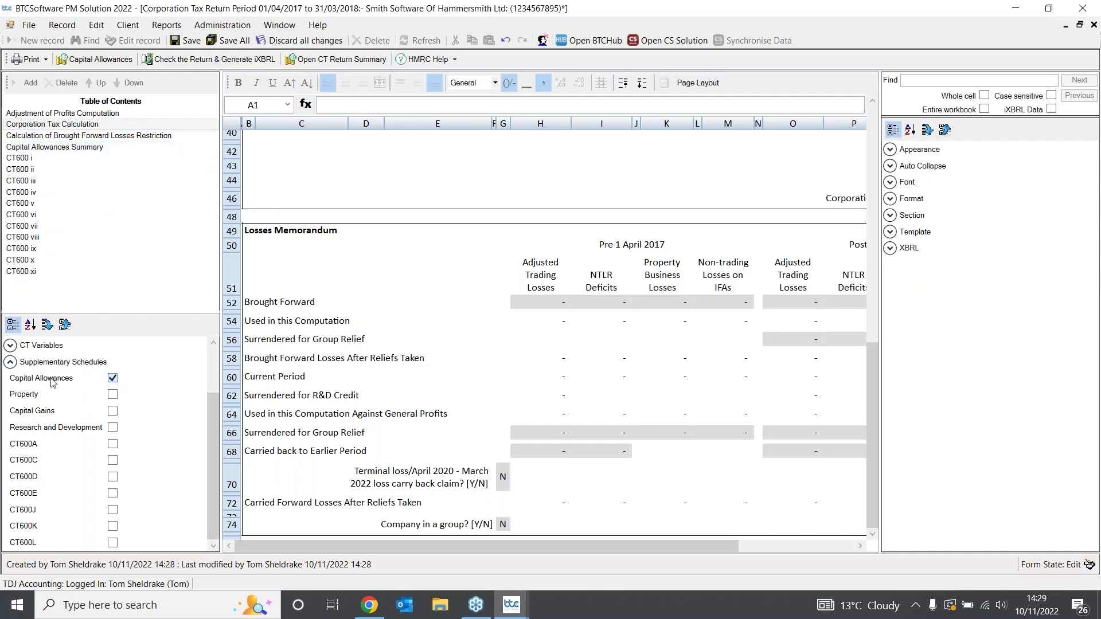
left_click(10, 362)
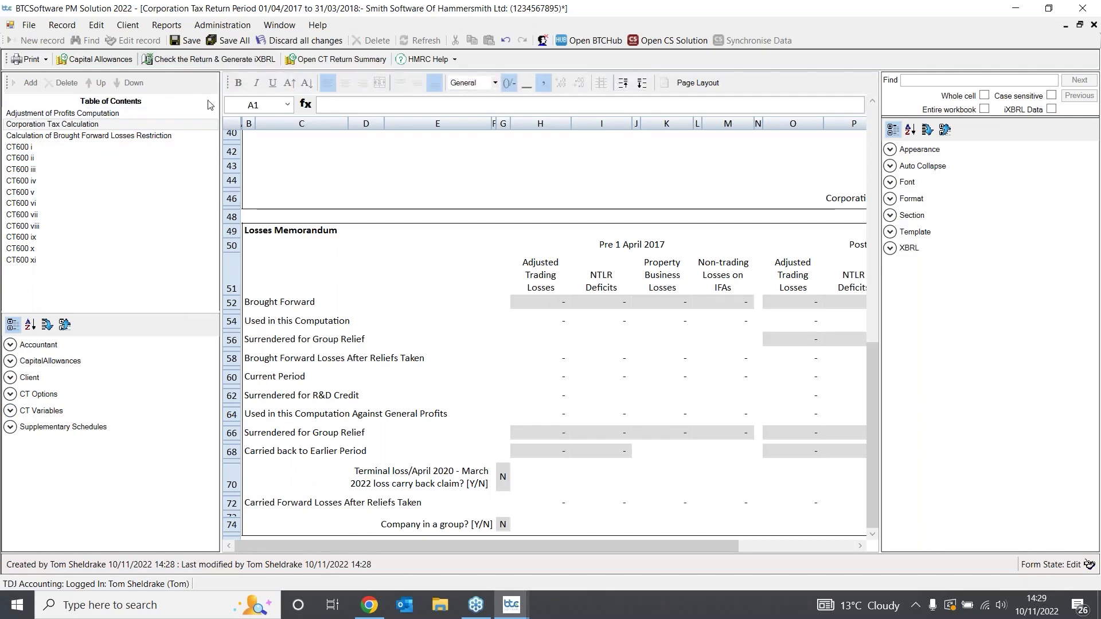
left_click(213, 60)
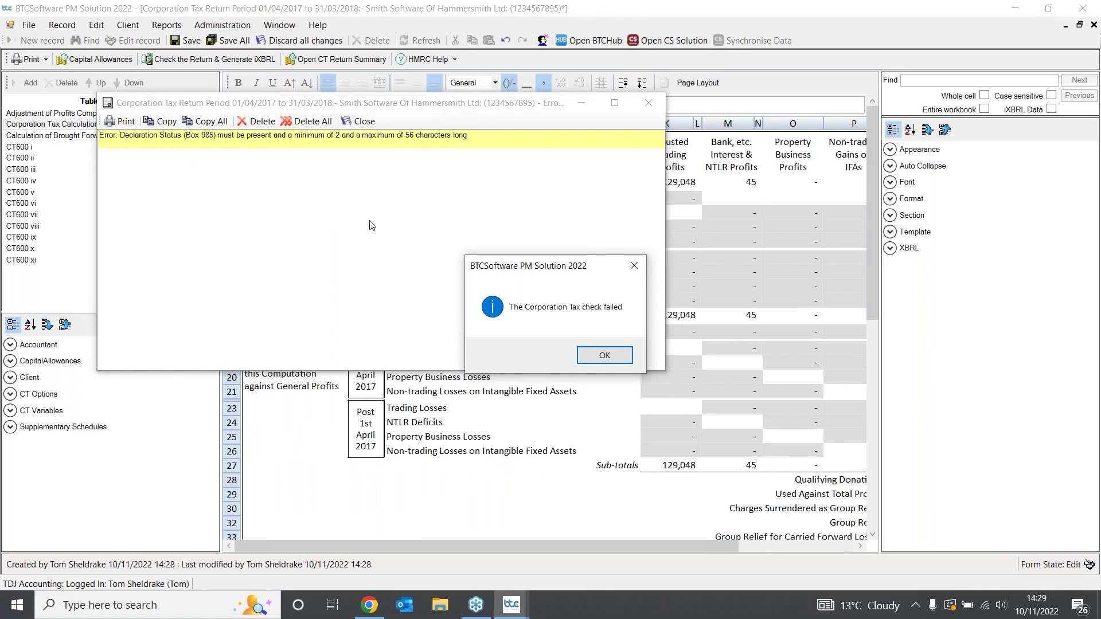
- On the CT600 declaration page, enter date 10/11/2022 and status Director
left_click(605, 356)
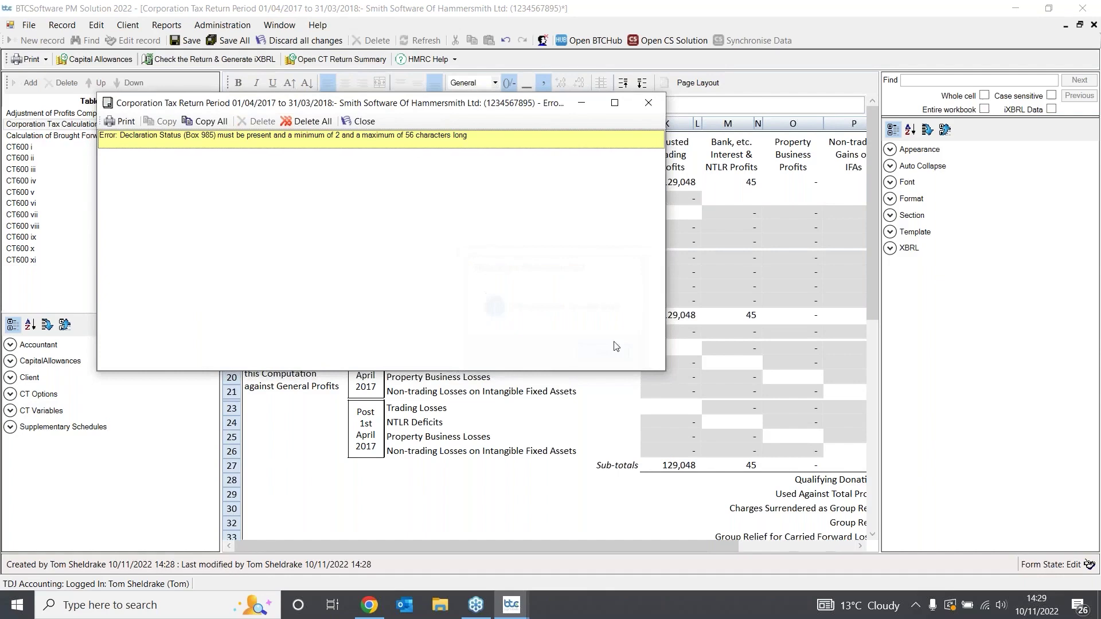
left_click(649, 103)
left_click(69, 262)
scroll(573, 287, "down", 8)
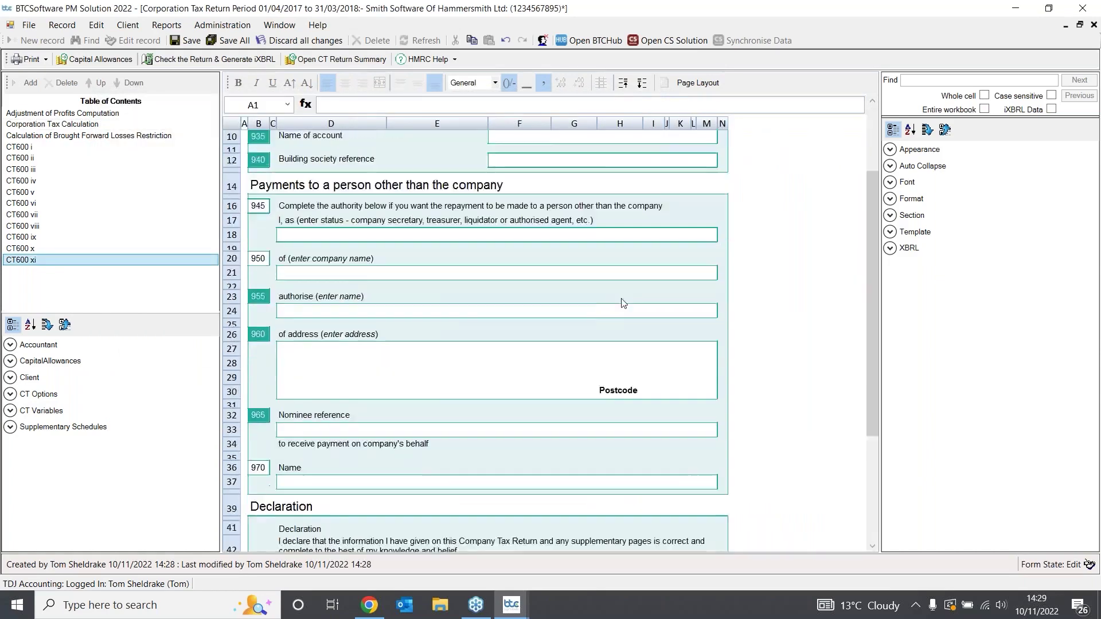
left_click(356, 496)
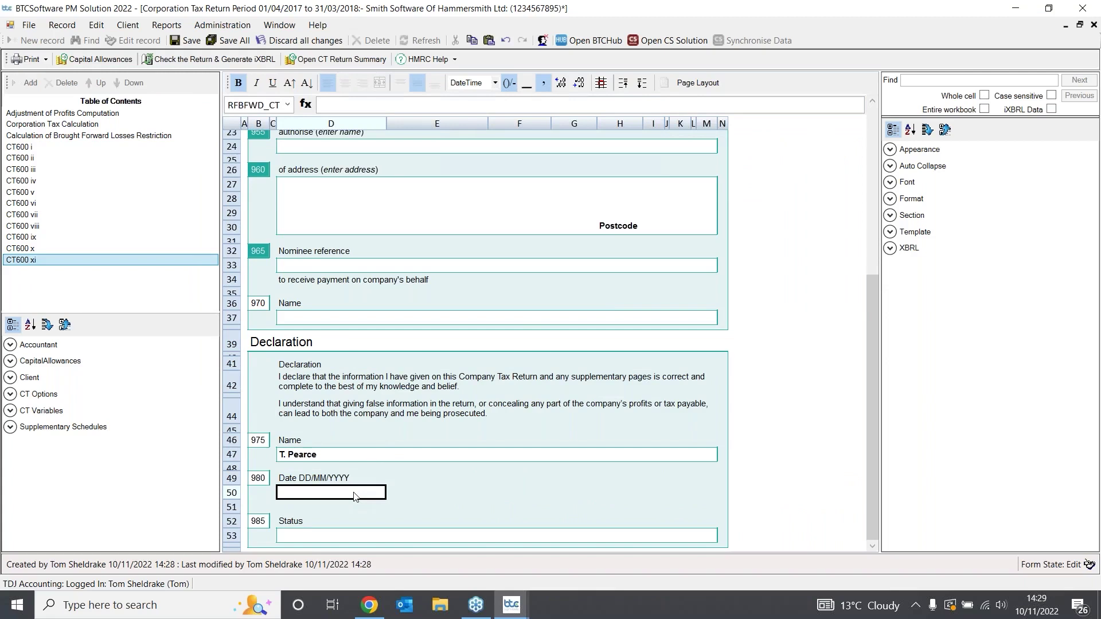
type("10/11")
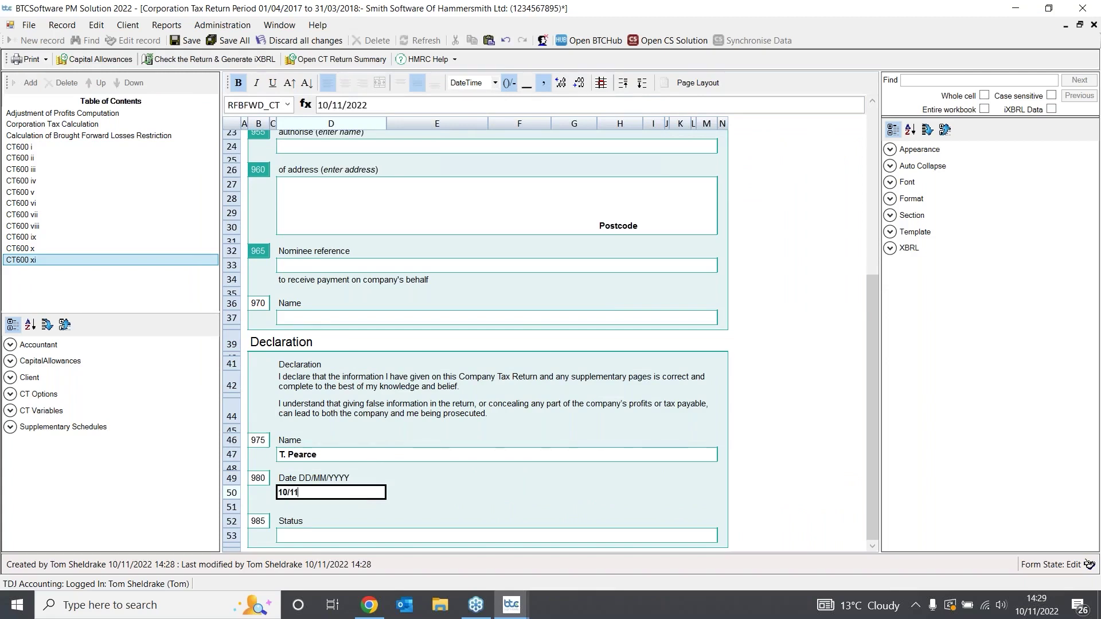
type("/2022")
left_click(378, 532)
type("Director")
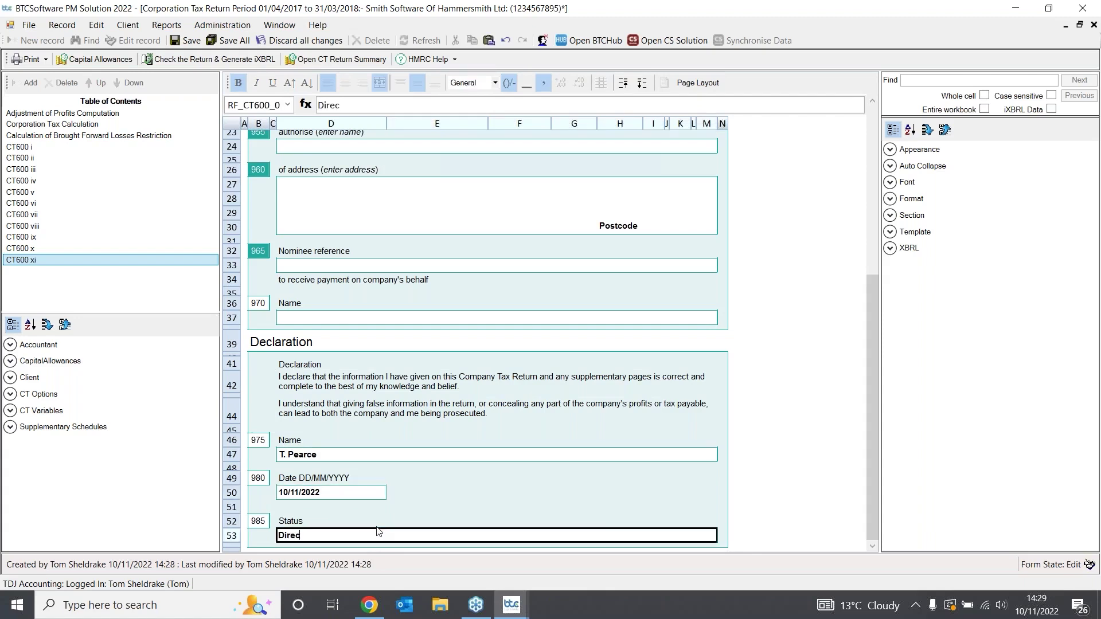
- Rerun the return check and iXBRL generation and acknowledge the success message
left_click(197, 60)
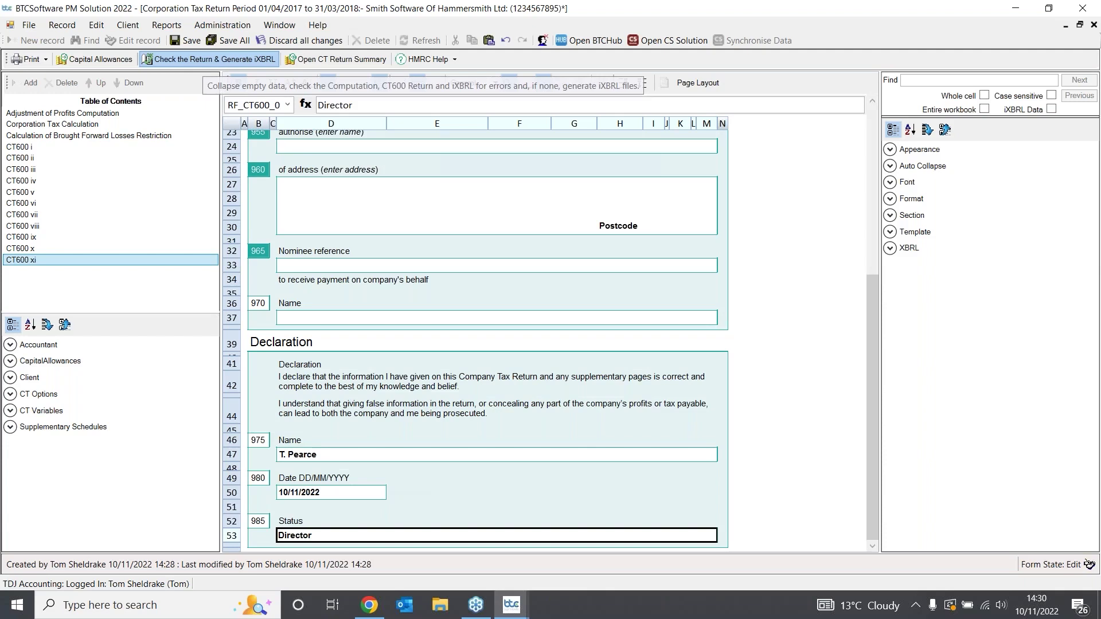
left_click(210, 59)
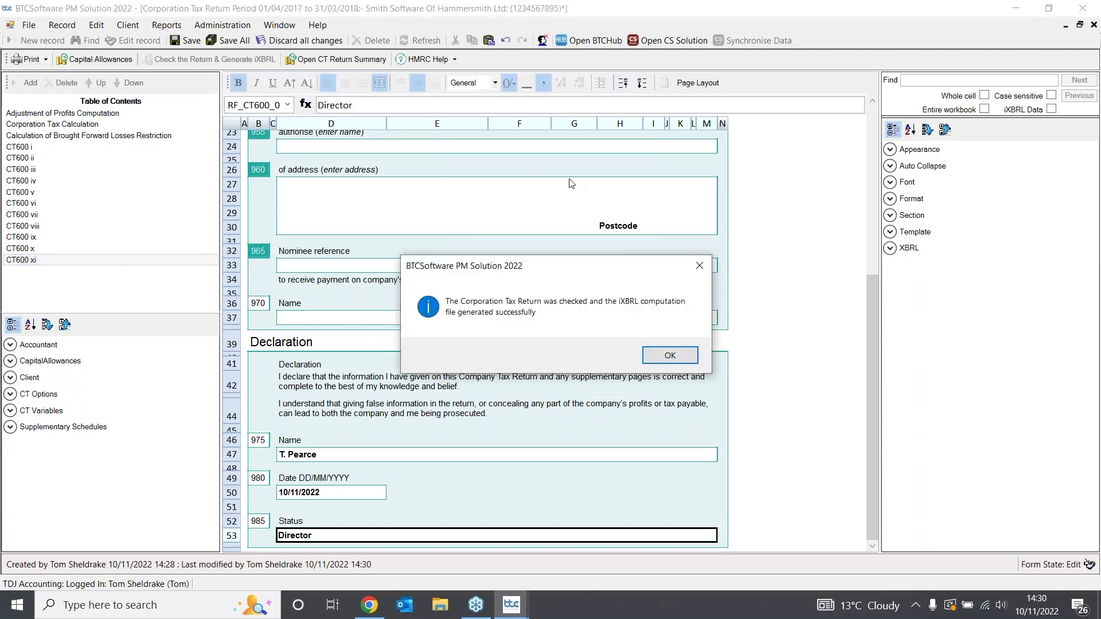
left_click(670, 355)
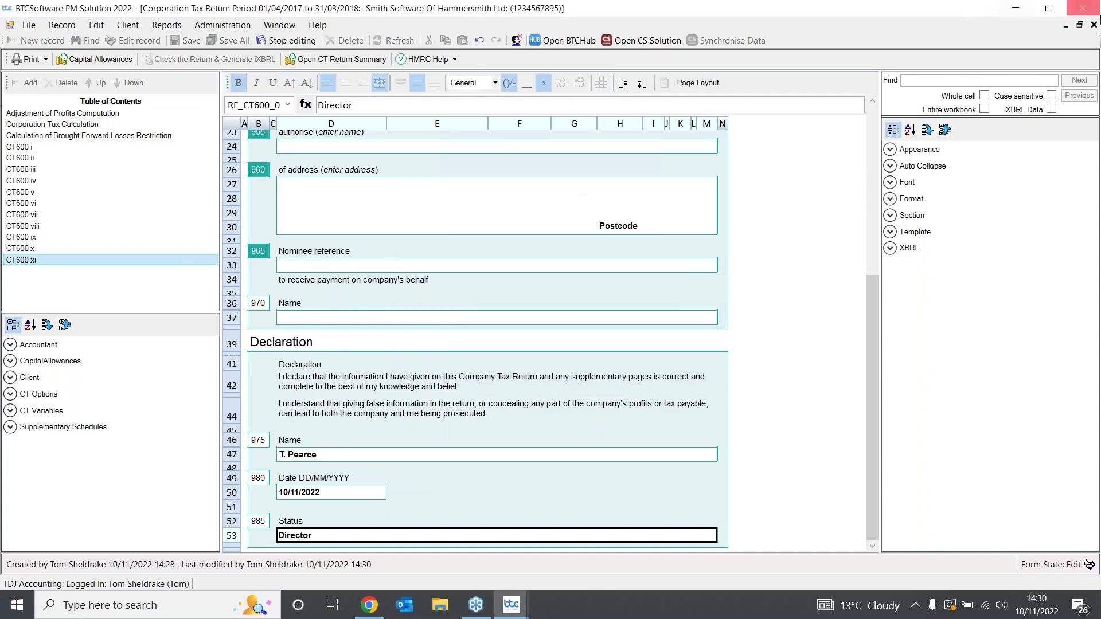
- Close the tax return and review the year end Extended Trial Balance, including the 24,528.00 tax provision
left_click(1094, 26)
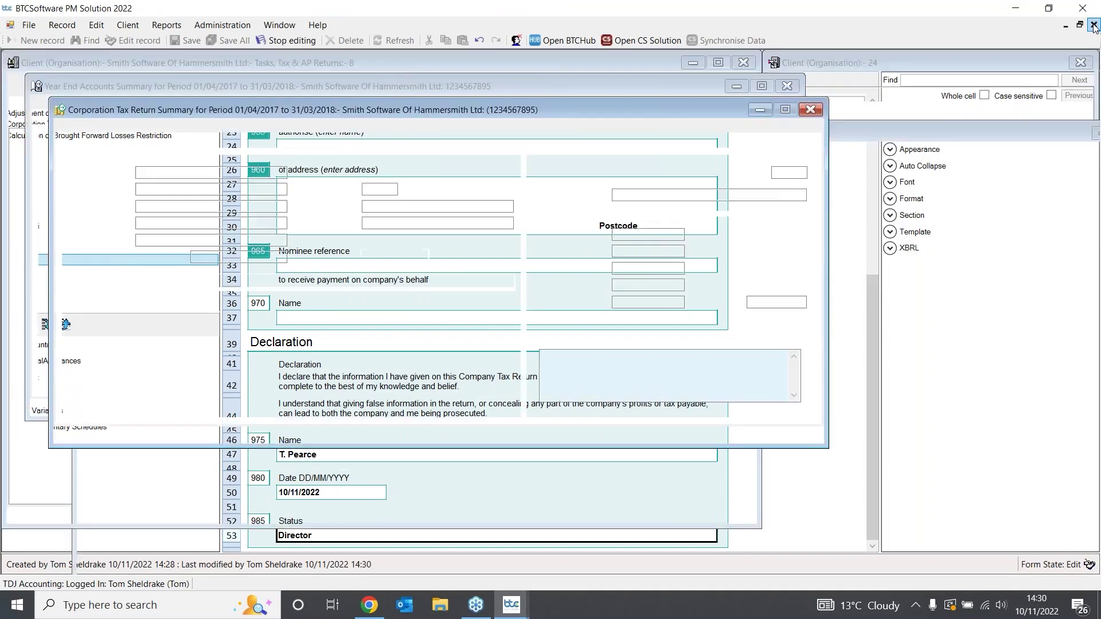
left_click(309, 86)
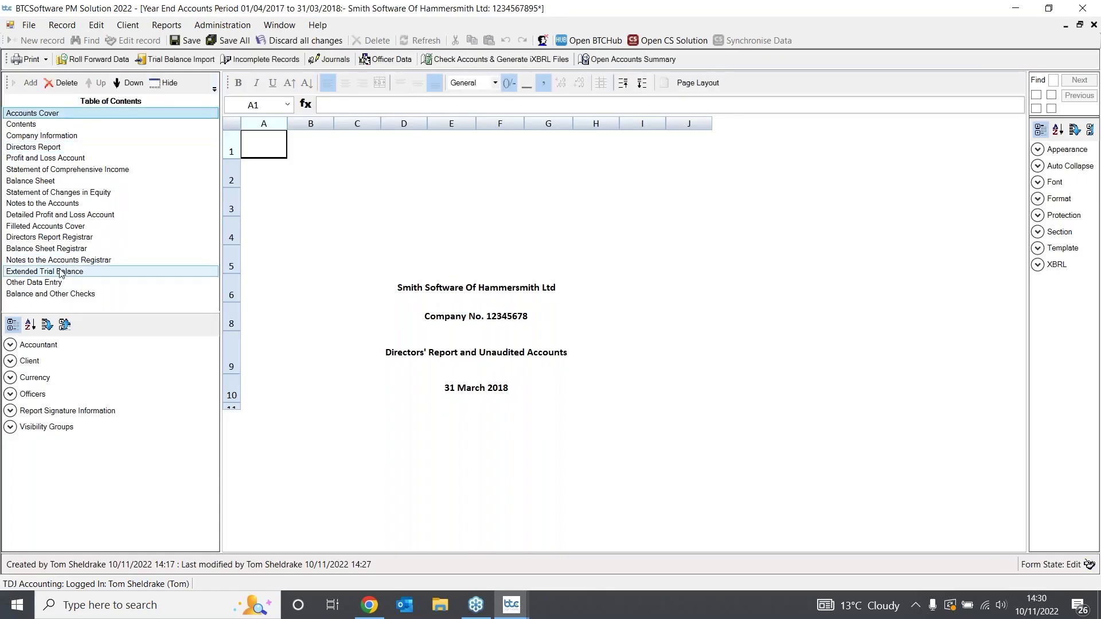
left_click(61, 272)
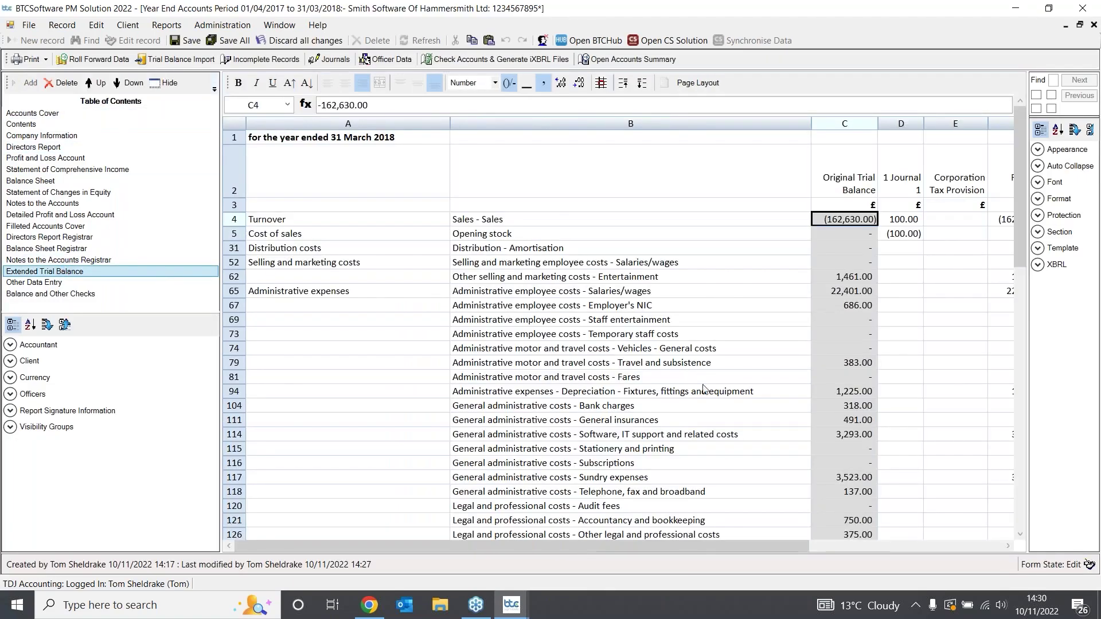
scroll(728, 545, "right", 5)
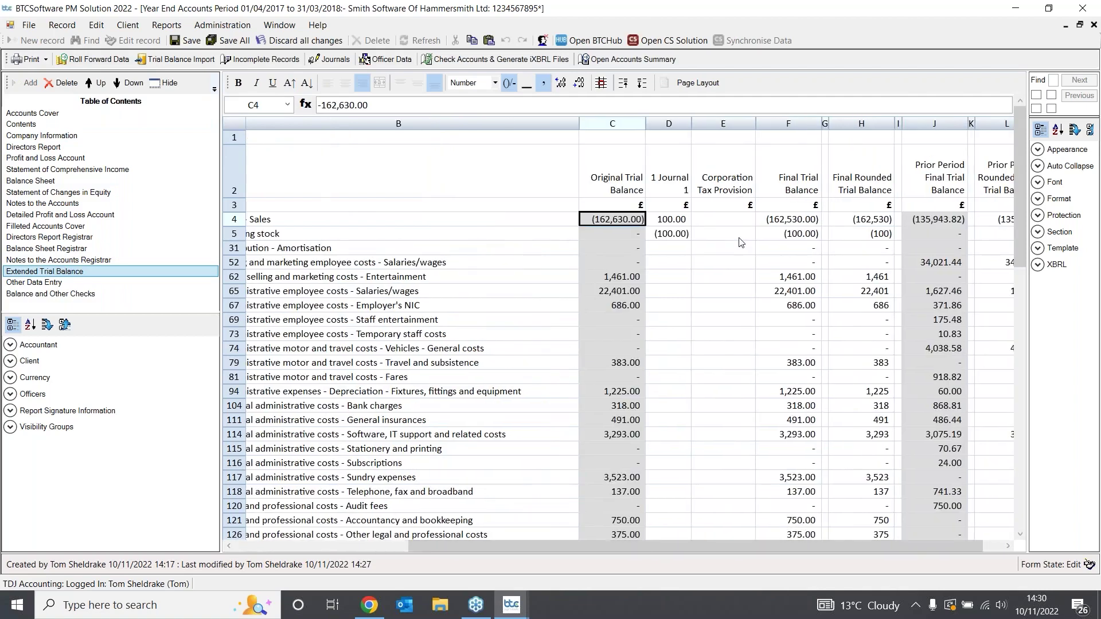
scroll(722, 298, "down", 10)
scroll(723, 298, "down", 7)
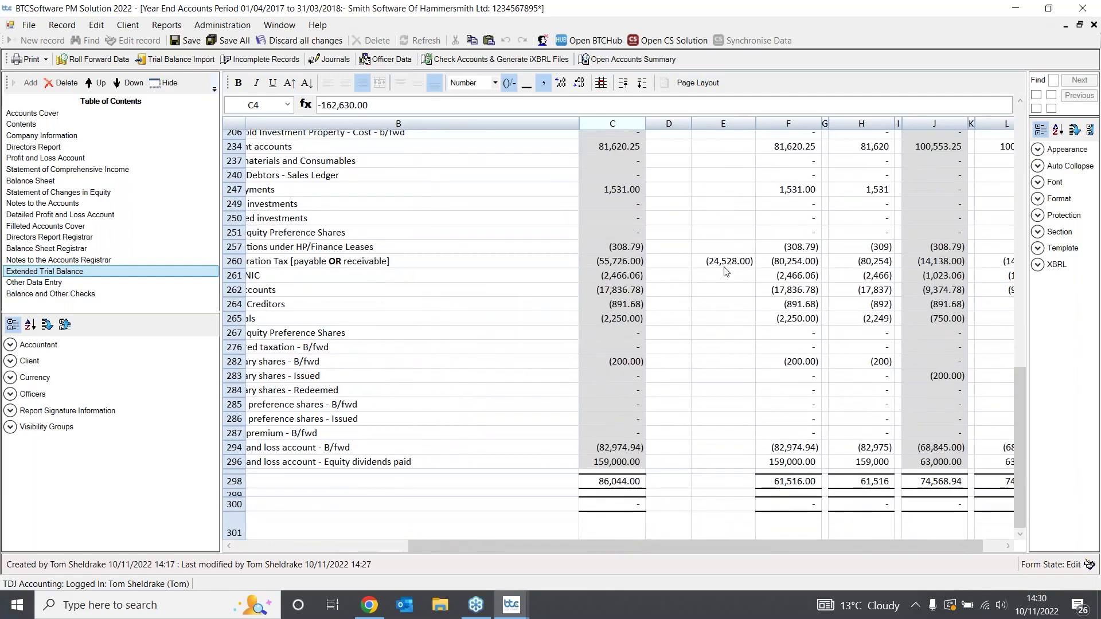
scroll(726, 272, "up", 8)
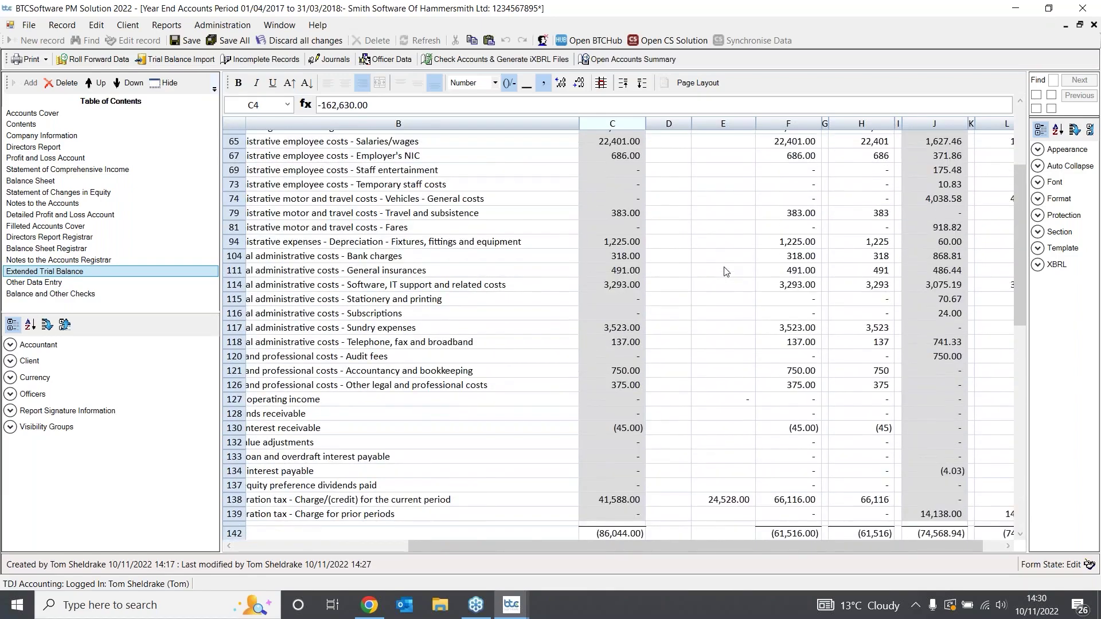
scroll(725, 271, "up", 4)
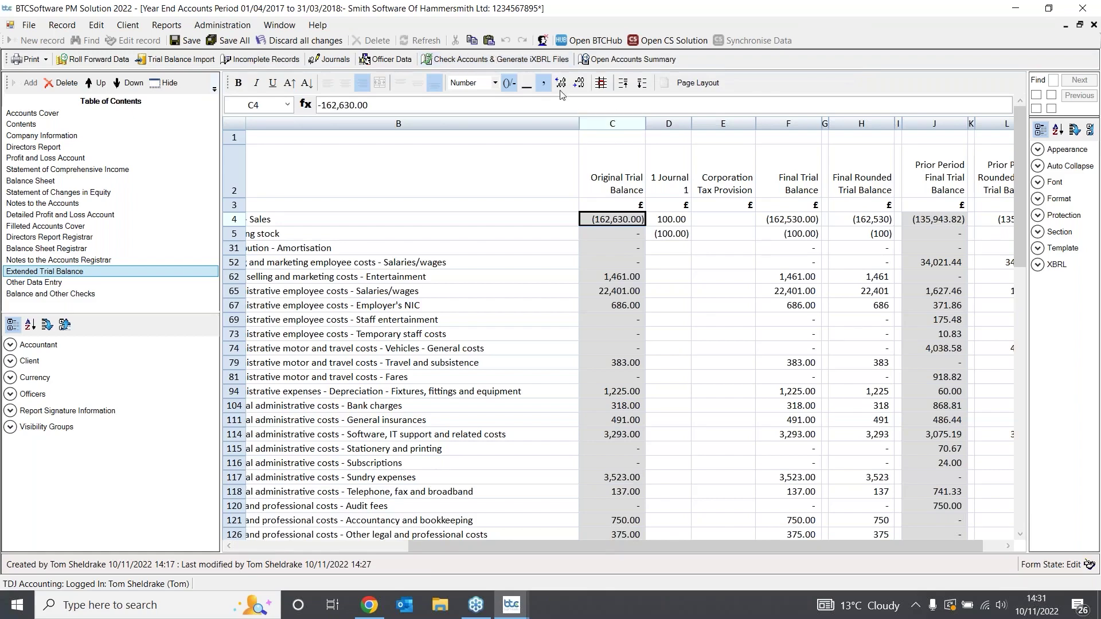
- Check the accounts, accept the warnings, generate the iXBRL files and close the accounts
left_click(533, 57)
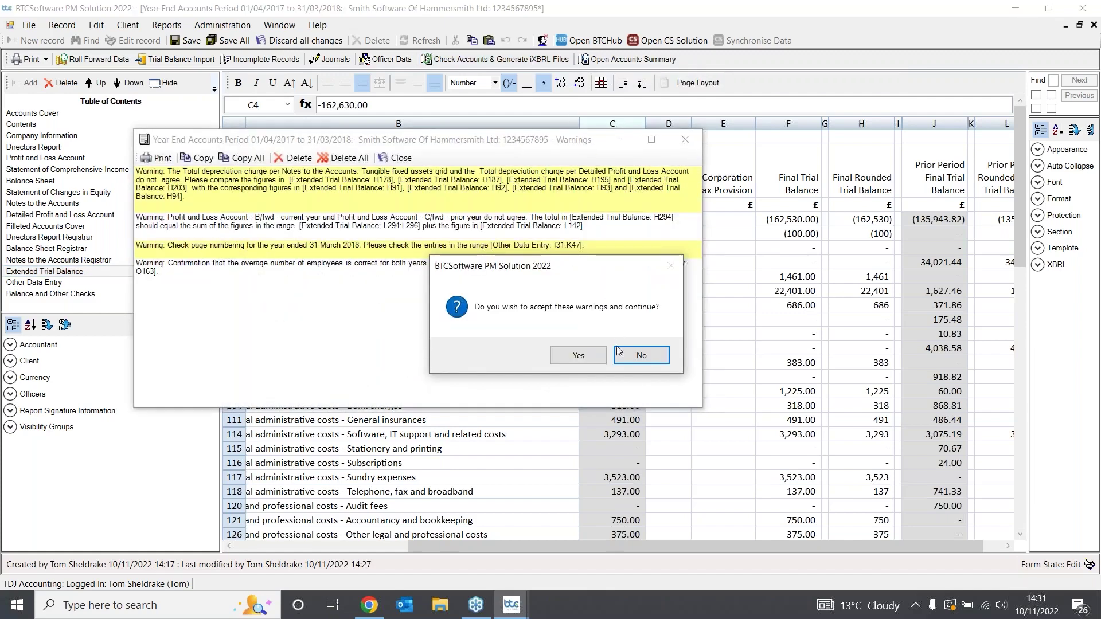
left_click(571, 357)
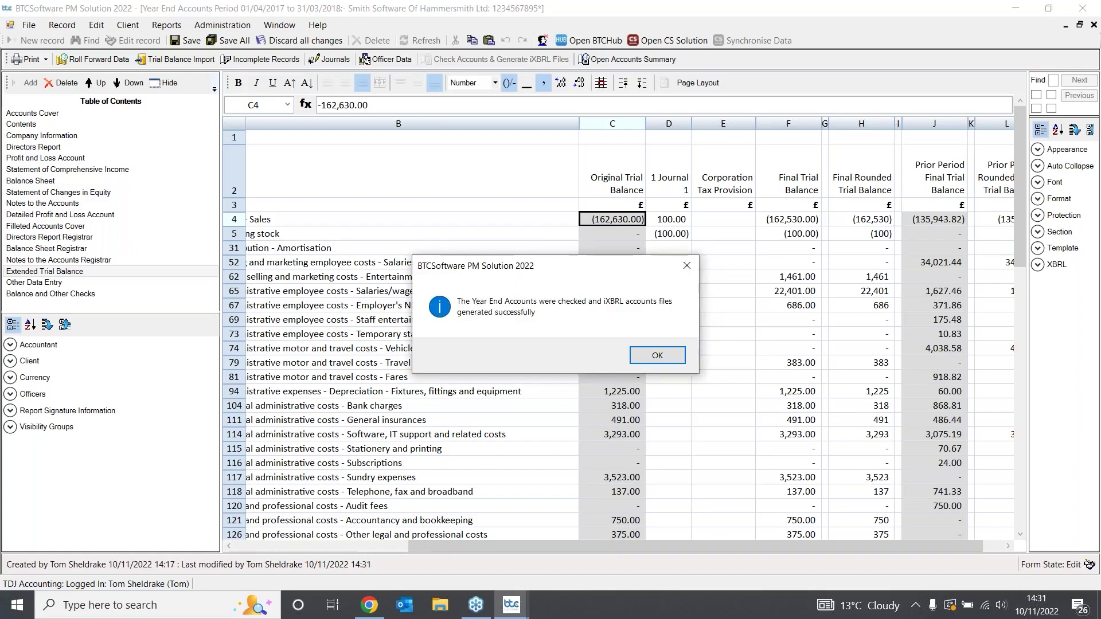
left_click(657, 356)
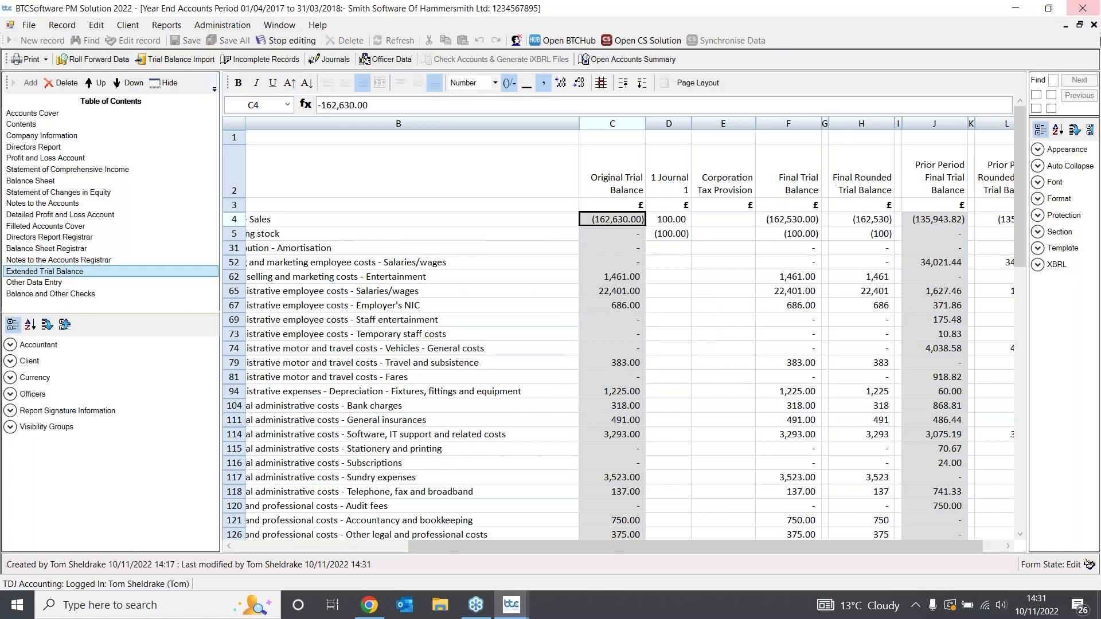
left_click(1094, 25)
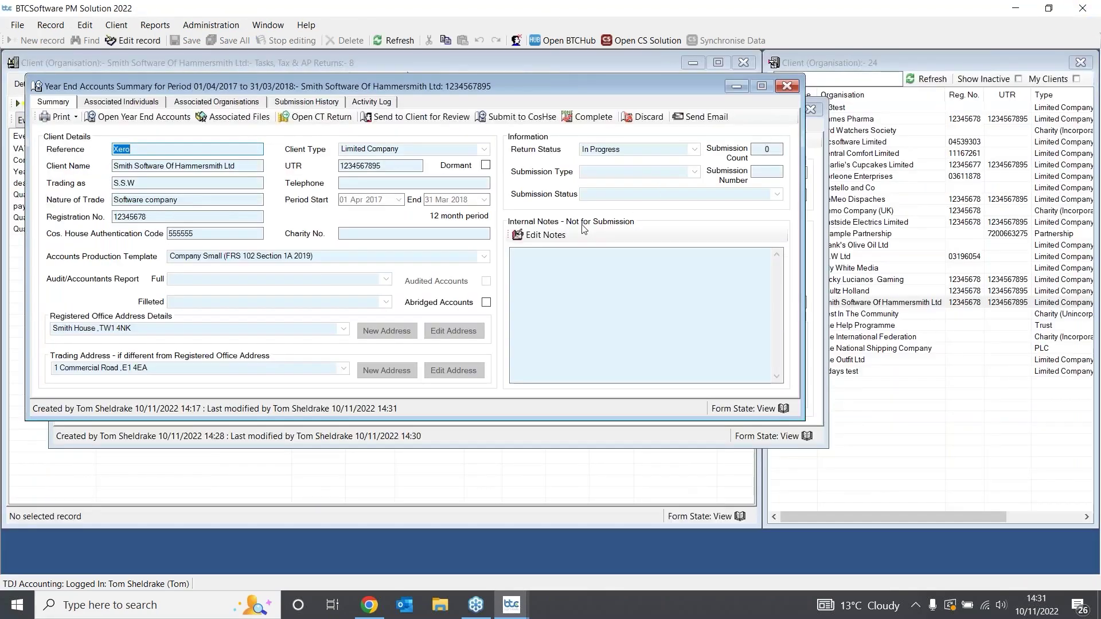
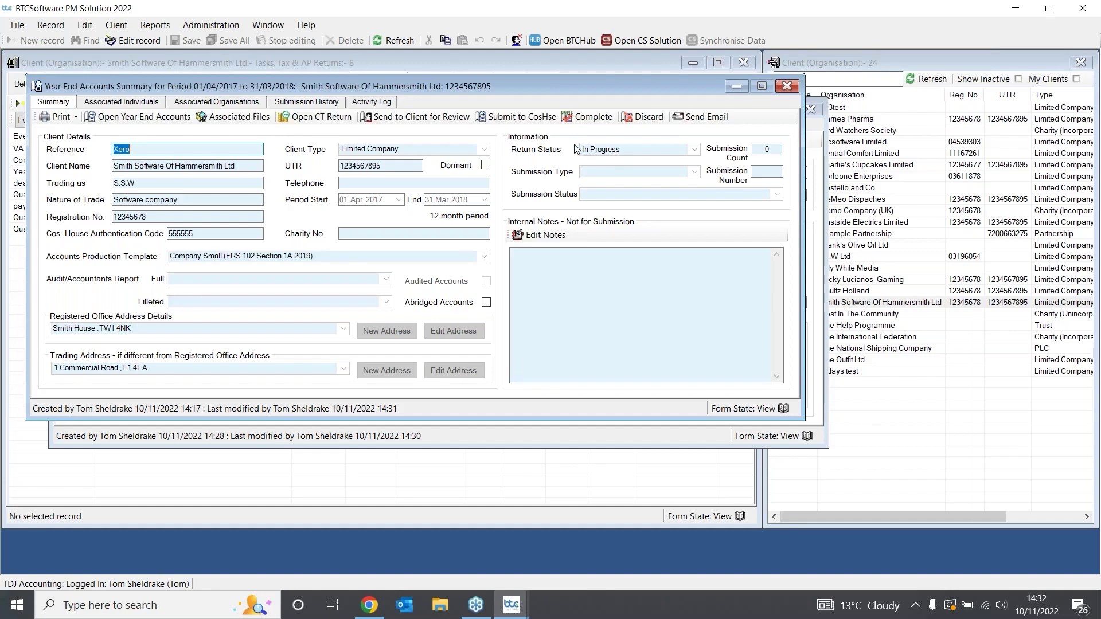
- Create a draft Year End Accounts report with covering letter and full accounts, and preview it
left_click(60, 117)
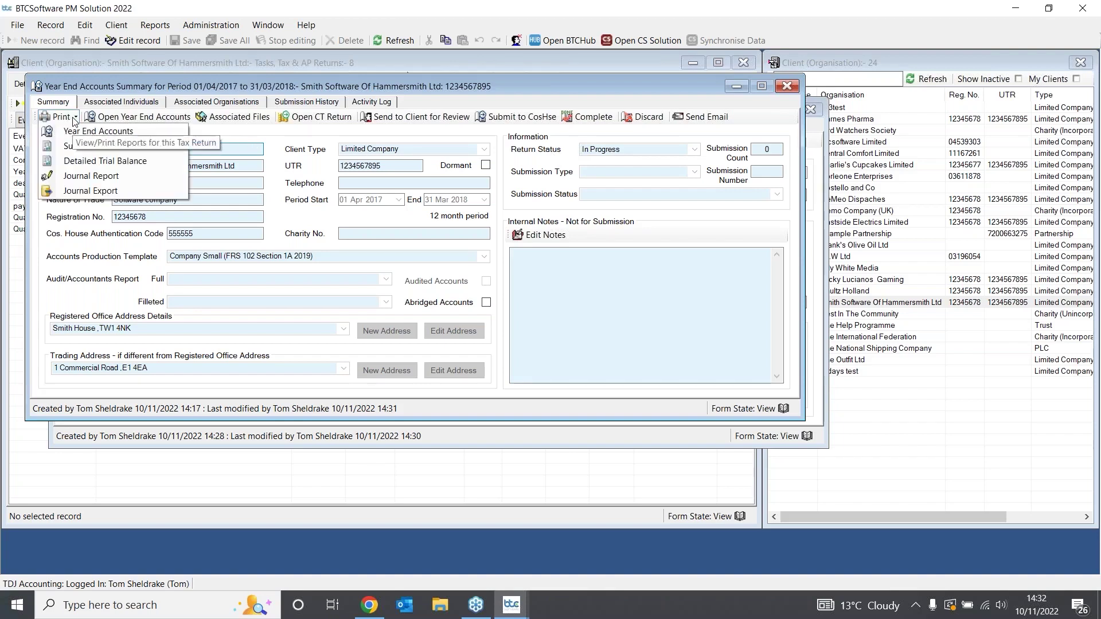
left_click(97, 130)
left_click(60, 116)
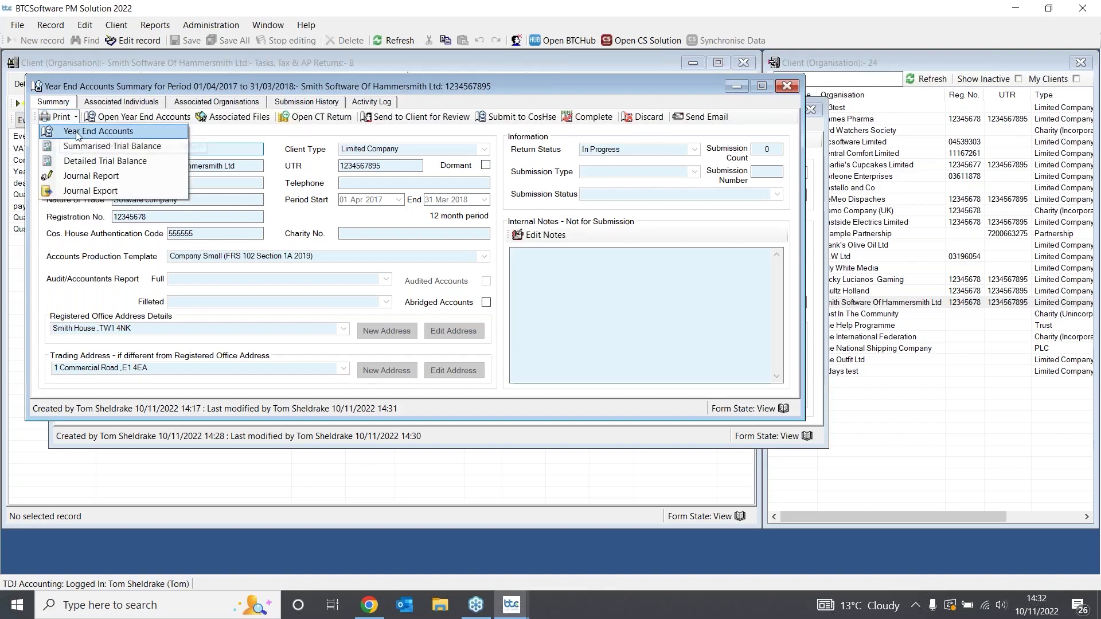
left_click(81, 133)
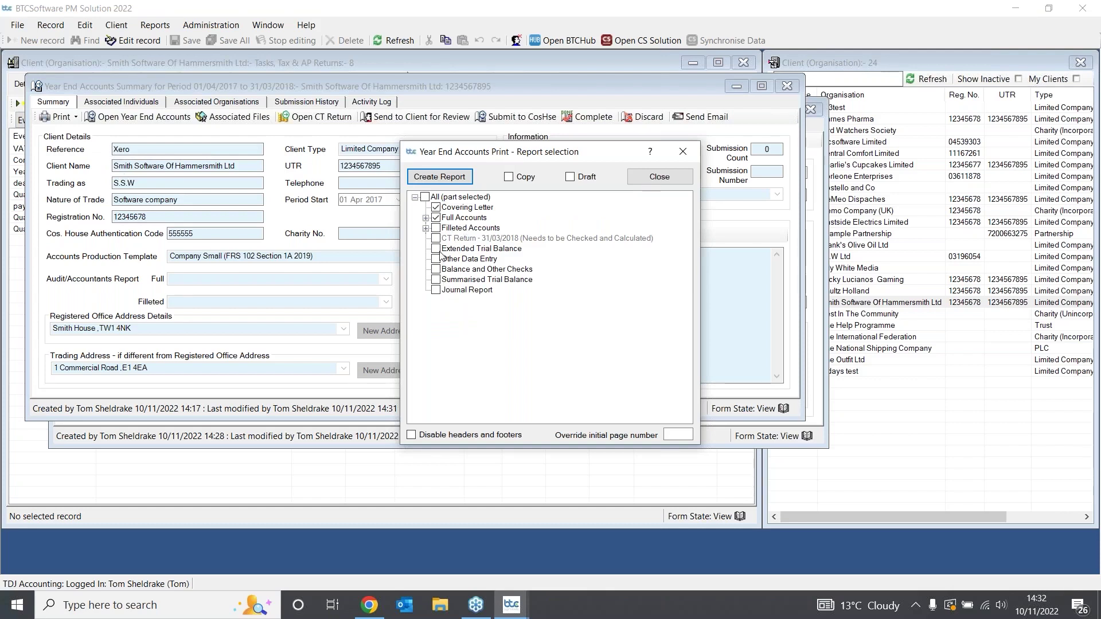
left_click(570, 178)
left_click(458, 178)
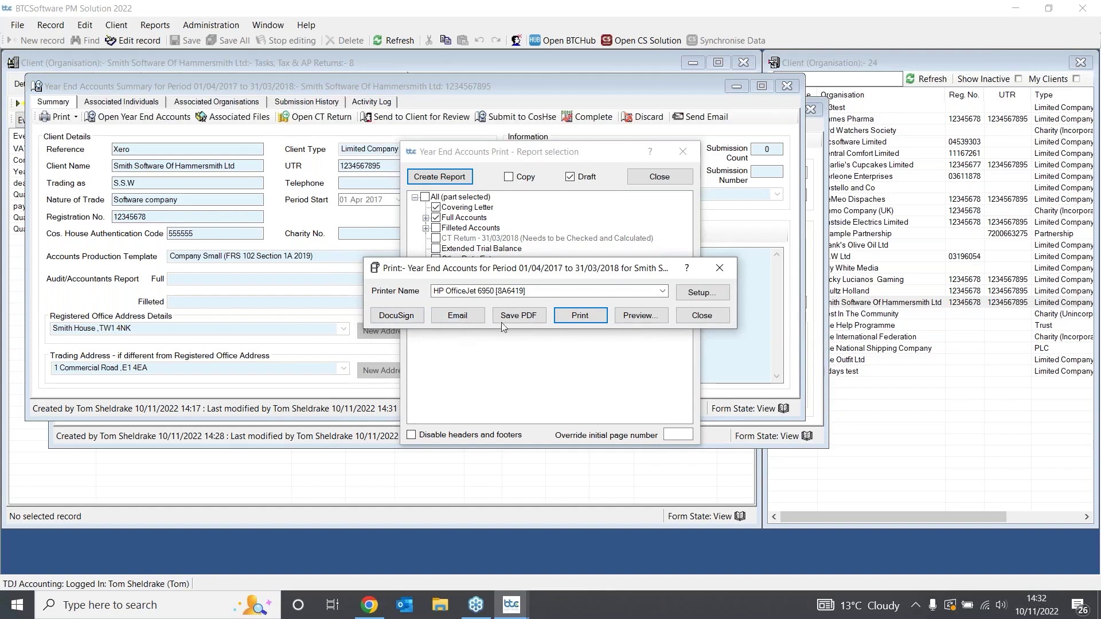
left_click(637, 316)
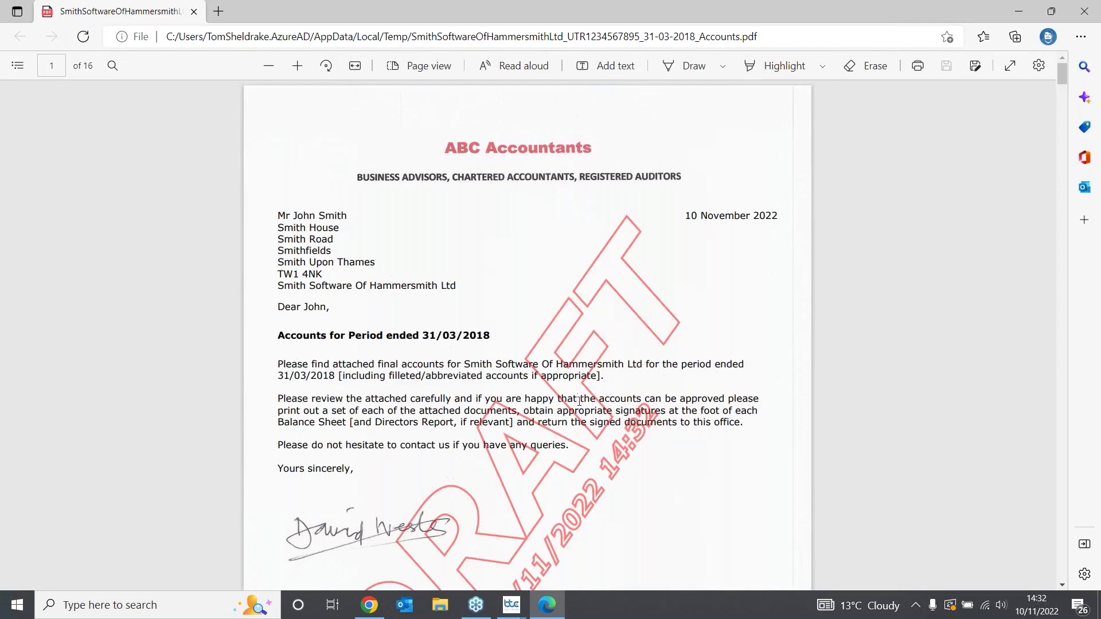
- Read the draft accounts PDF through to page 16, then return to PM Solution
scroll(591, 368, "down", 3)
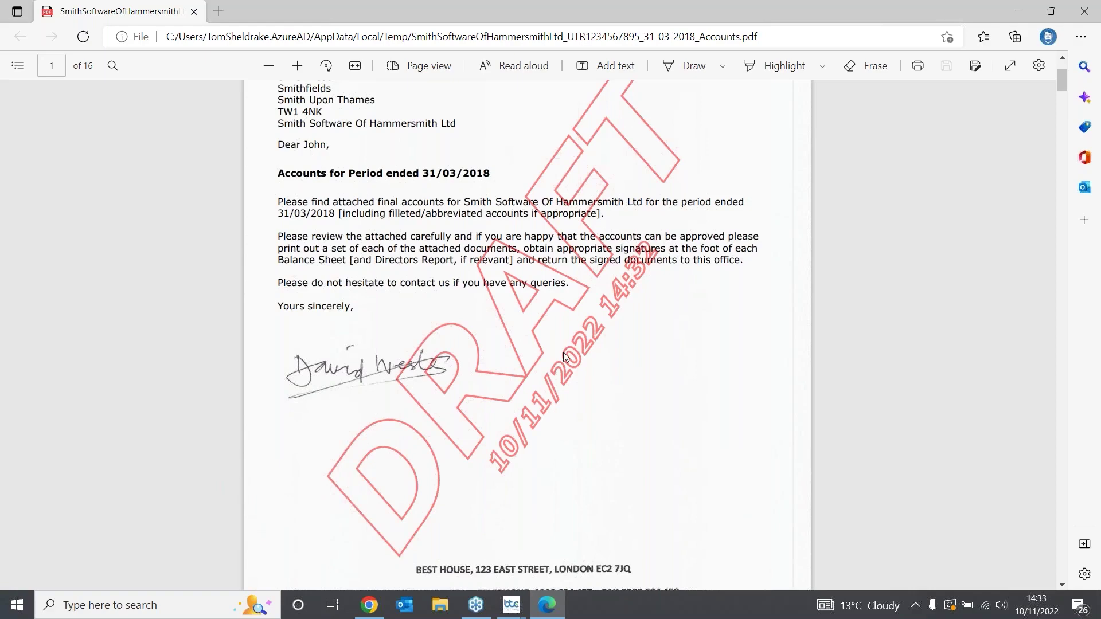
scroll(563, 352, "down", 20)
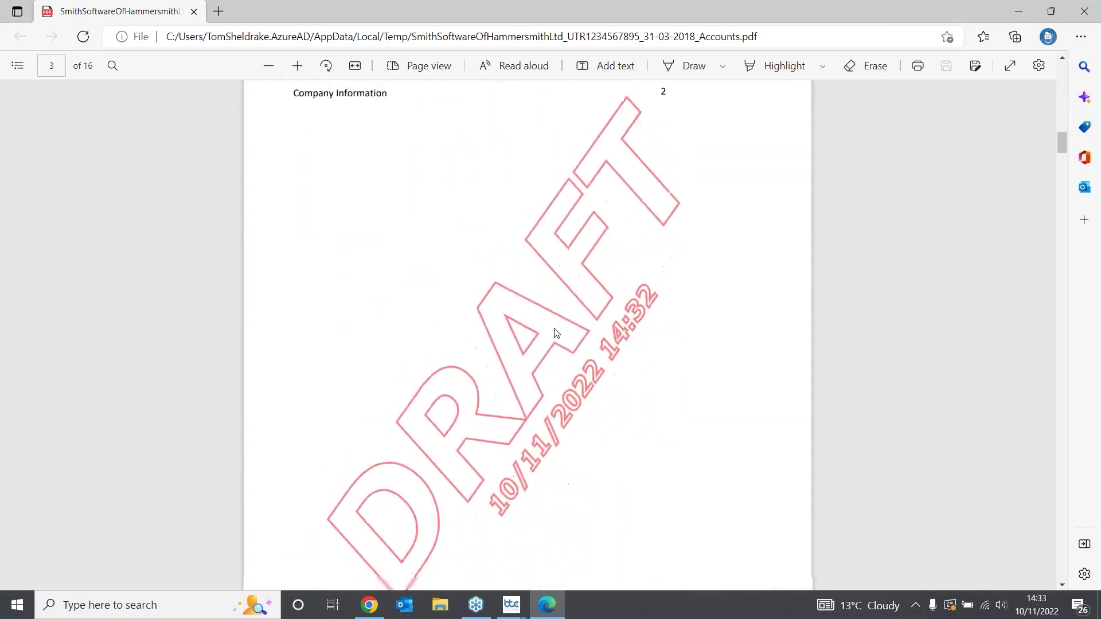
scroll(556, 333, "down", 15)
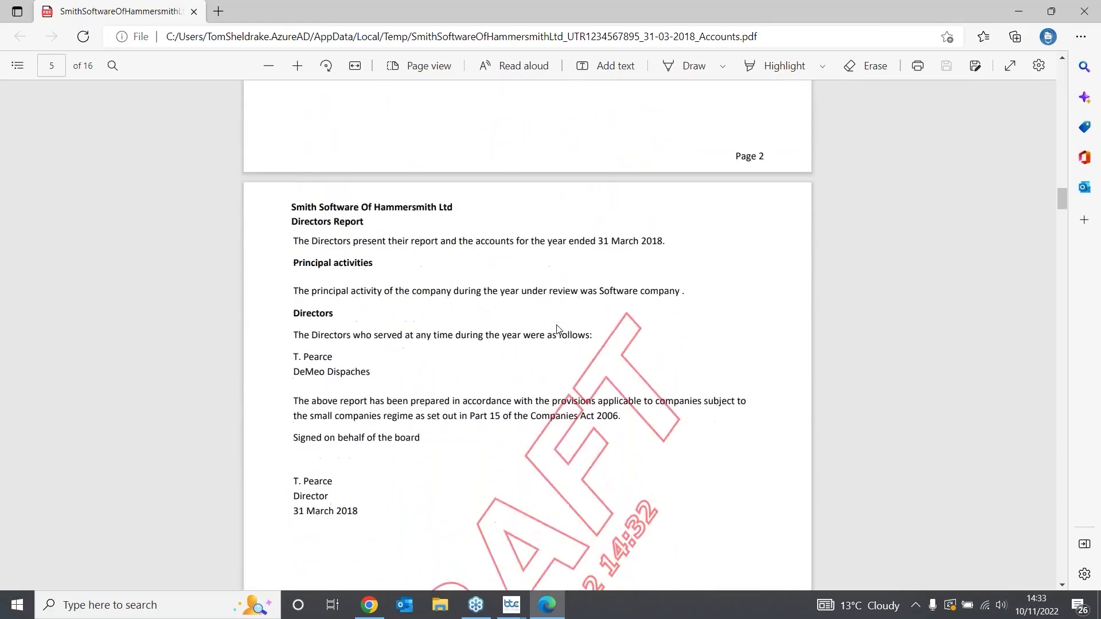
scroll(558, 329, "down", 15)
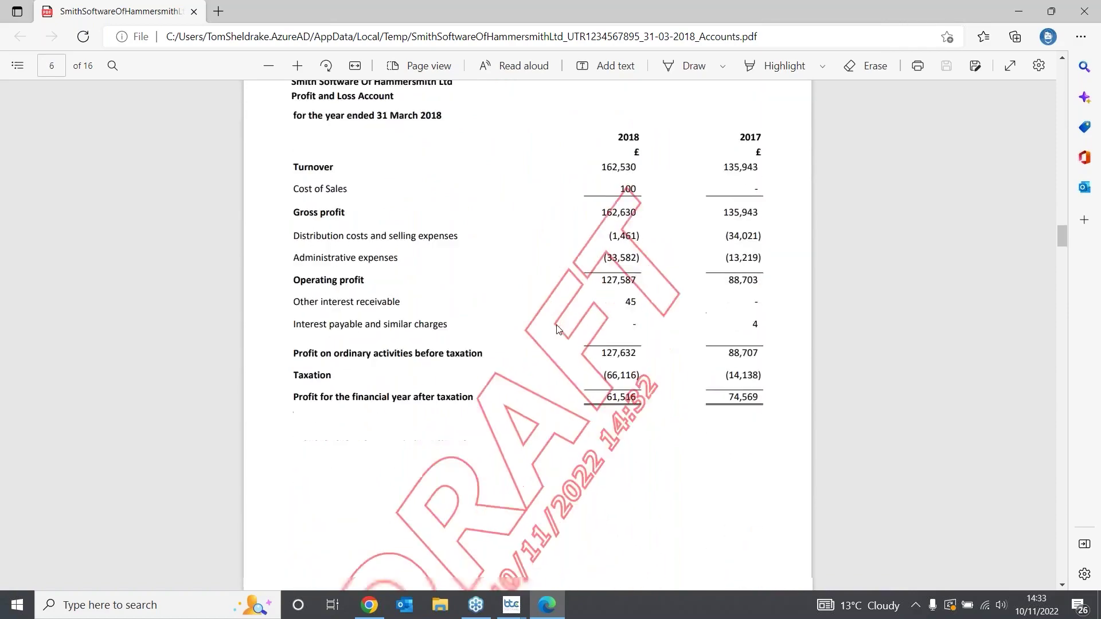
scroll(559, 329, "down", 15)
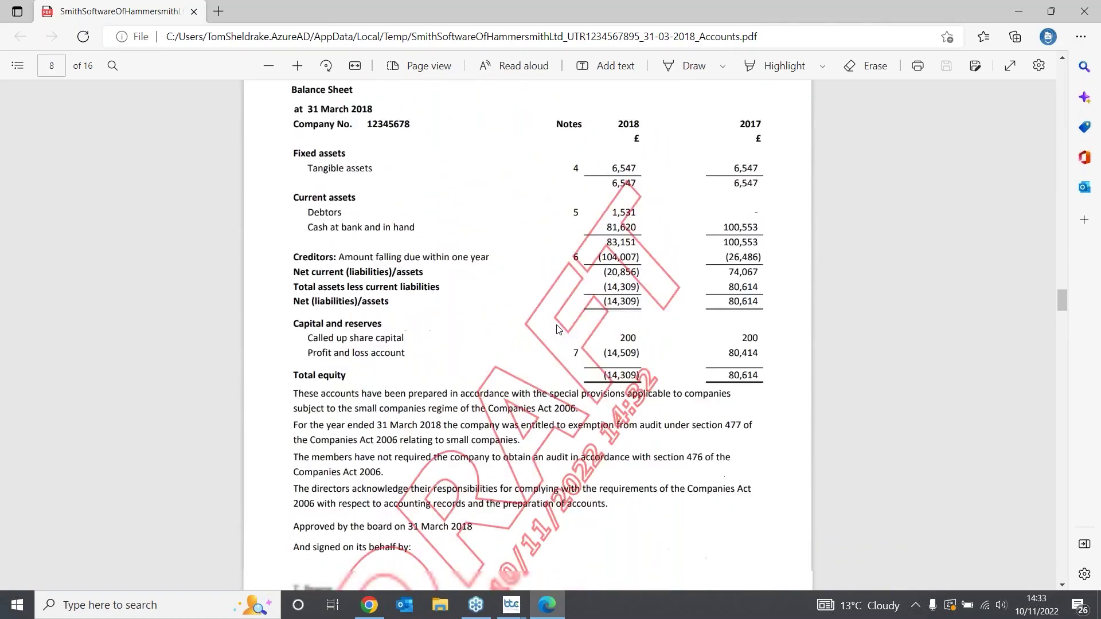
scroll(559, 329, "down", 15)
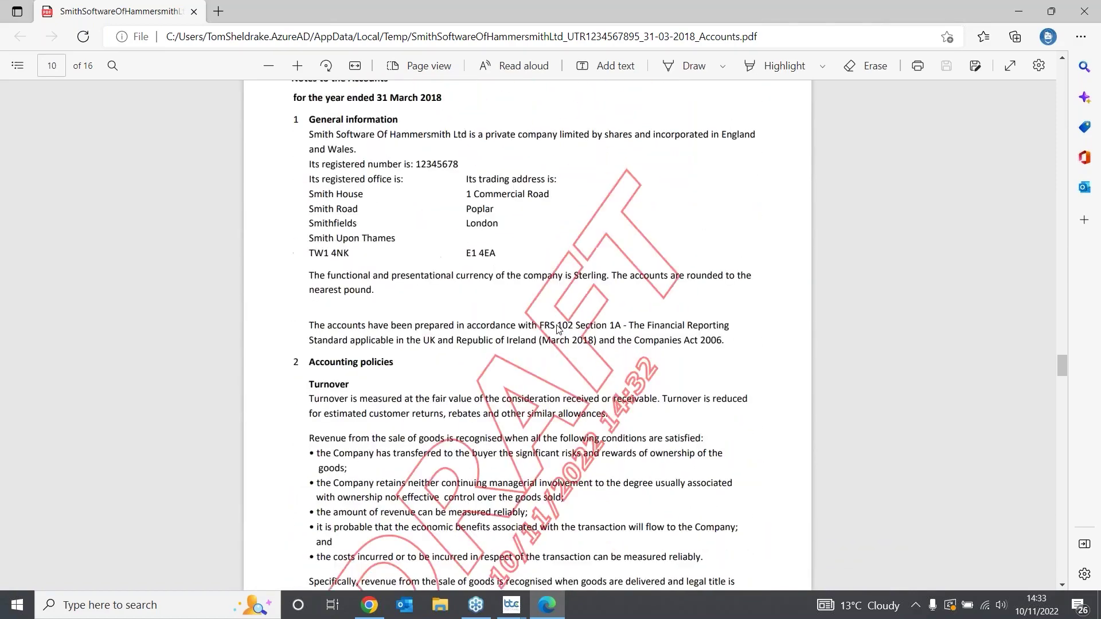
scroll(559, 329, "down", 15)
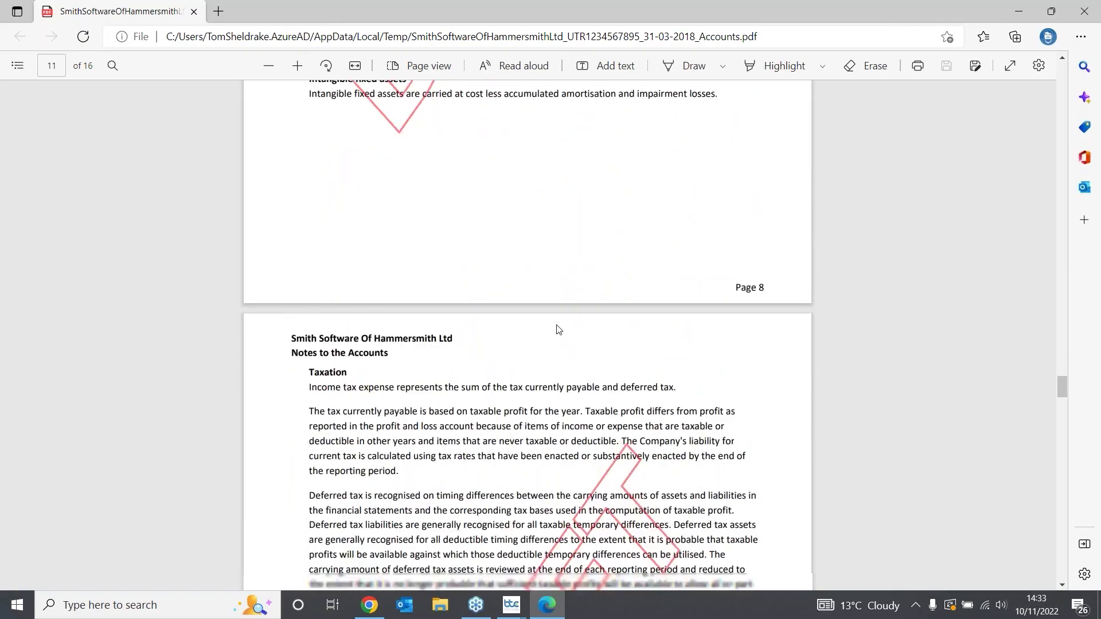
scroll(560, 329, "down", 15)
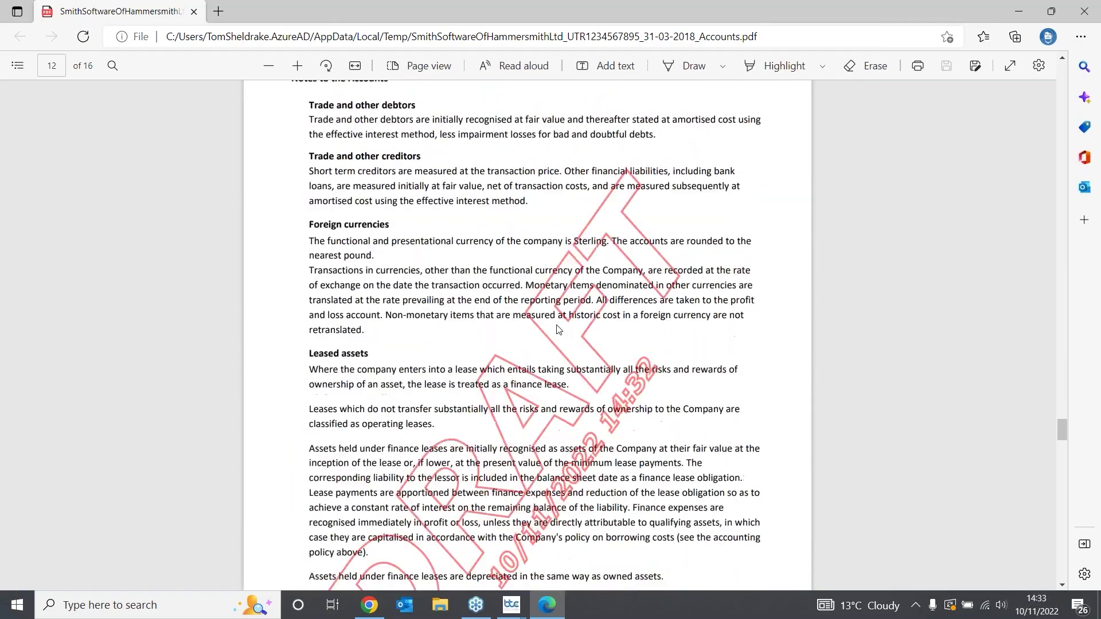
scroll(559, 329, "down", 15)
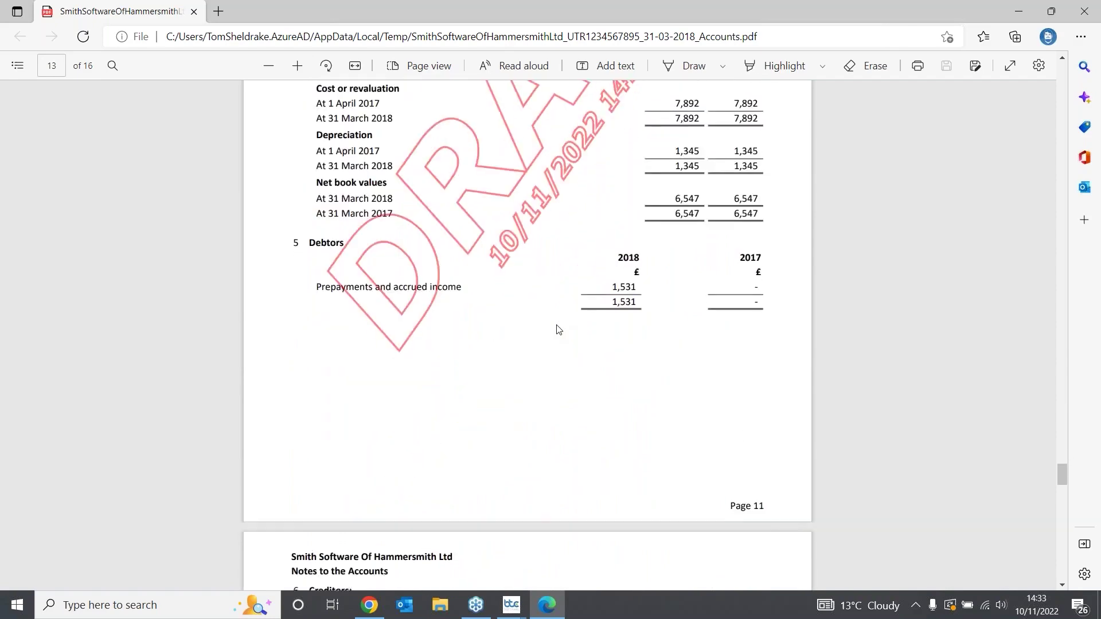
scroll(559, 329, "down", 15)
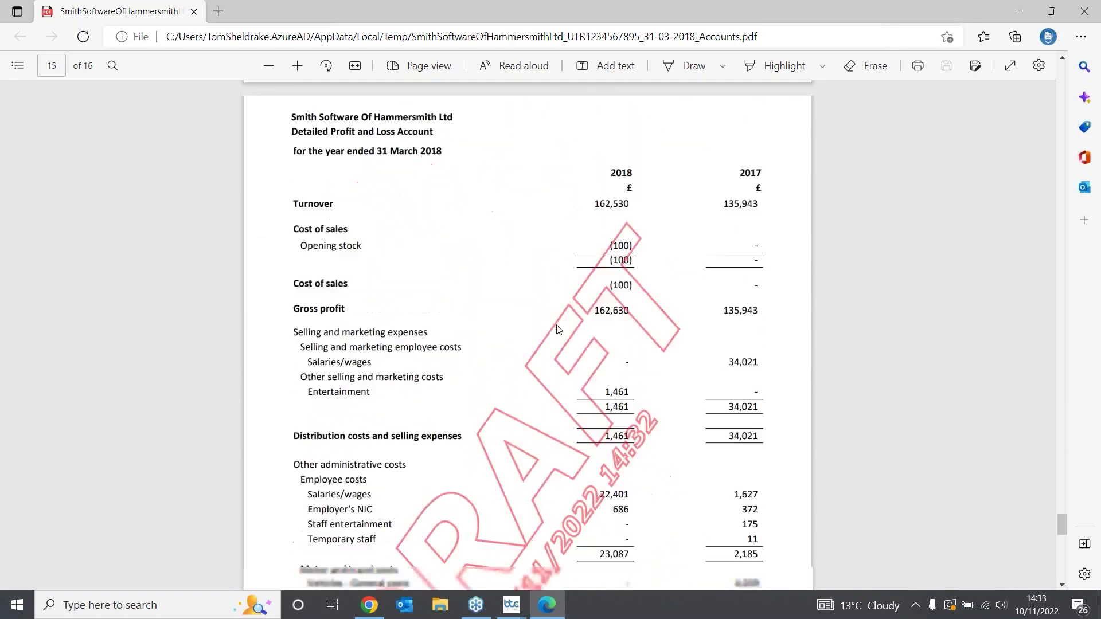
scroll(559, 329, "down", 15)
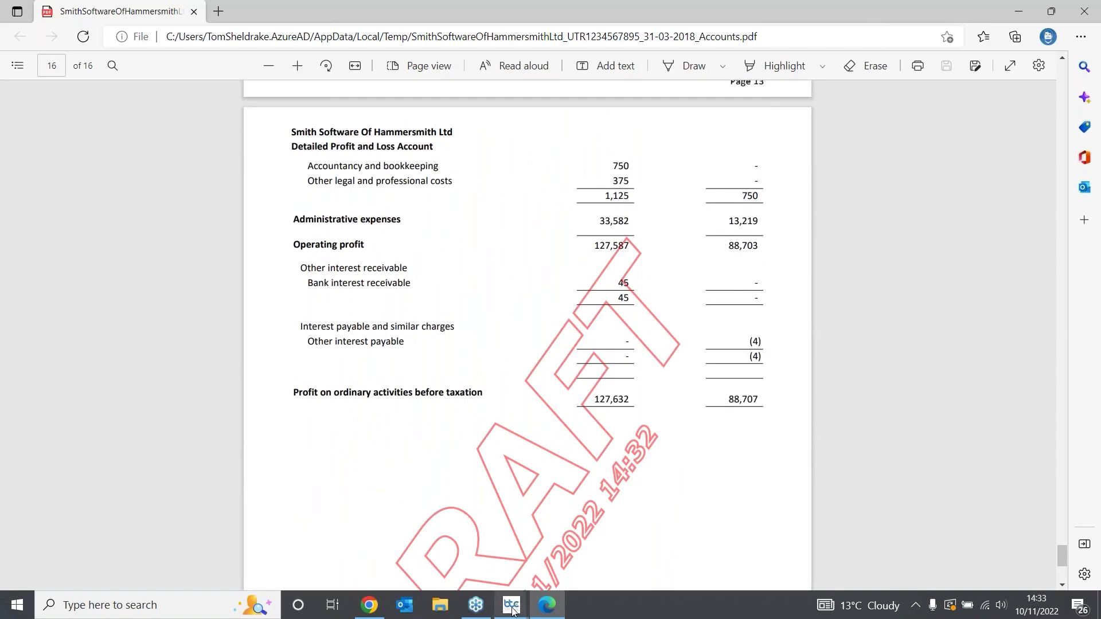
mouse_move(511, 605)
left_click(518, 536)
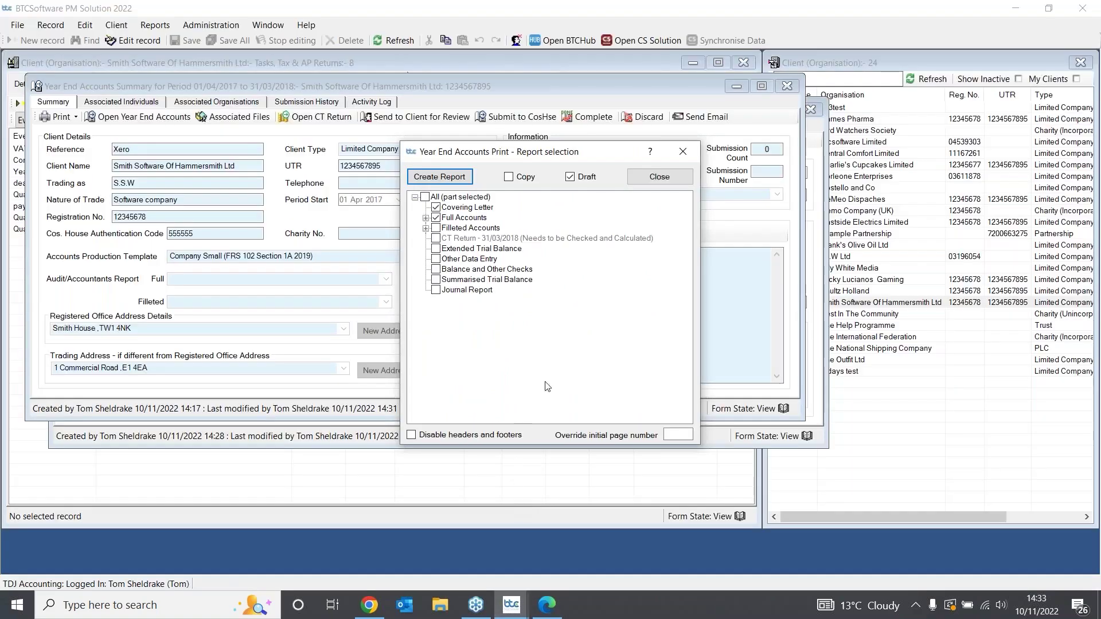
- Submit filleted accounts to Companies House with Enable Submit ticked; close after the 502 error
left_click(683, 151)
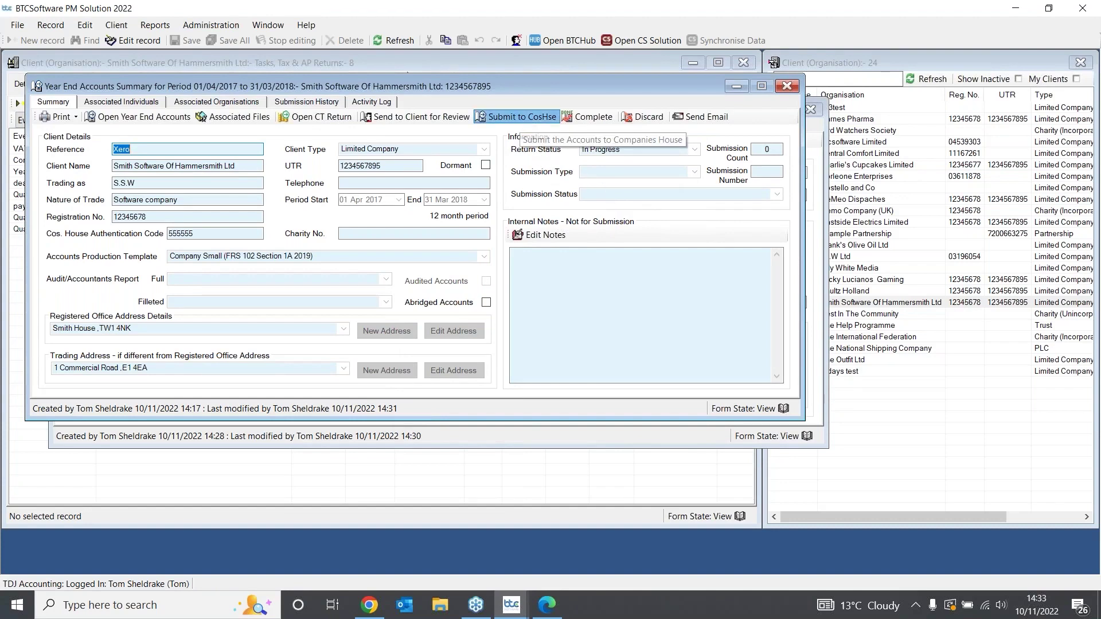
left_click(518, 116)
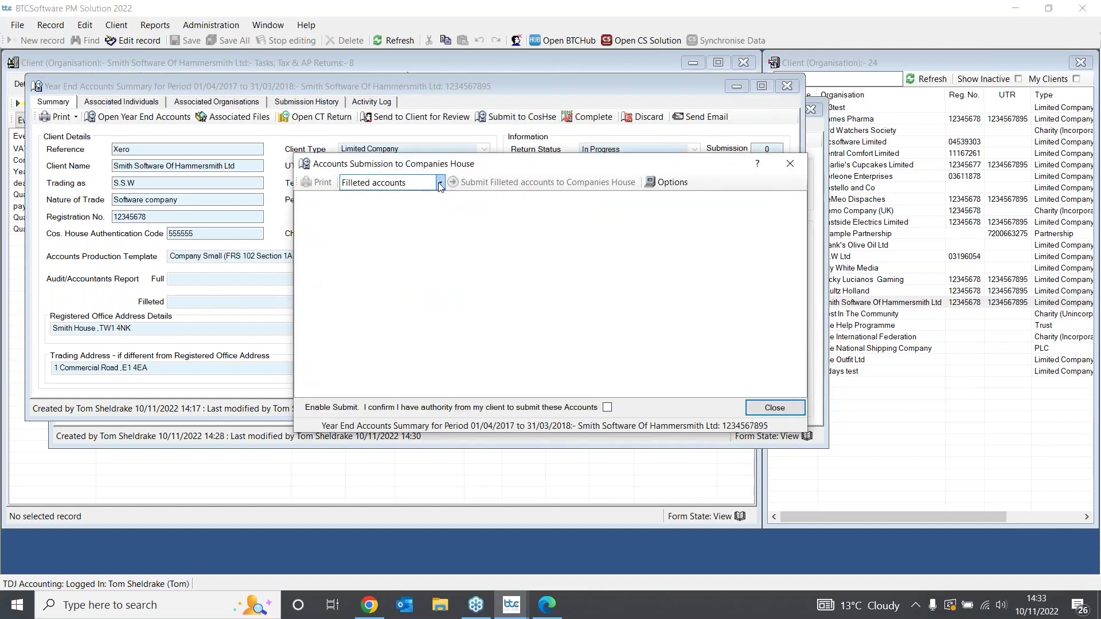
left_click(441, 183)
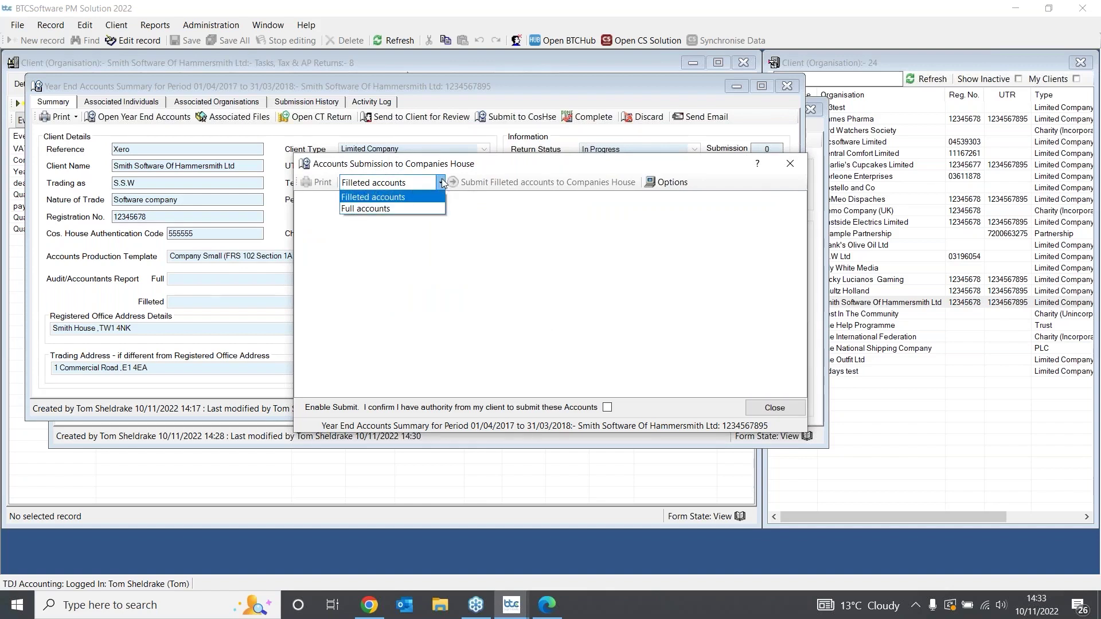
left_click(442, 183)
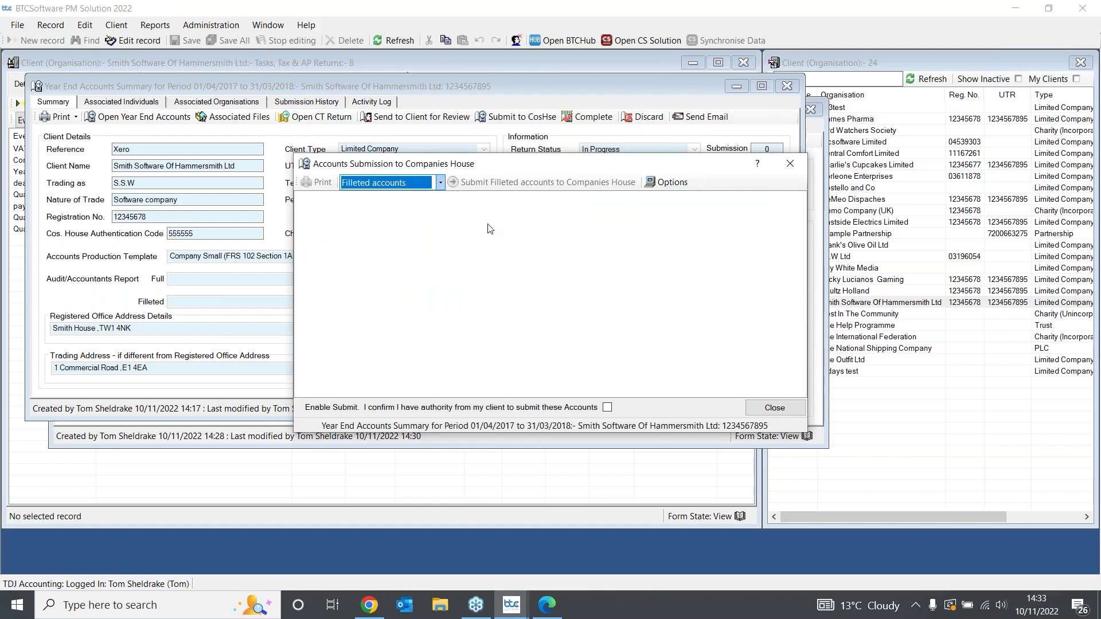
left_click(608, 408)
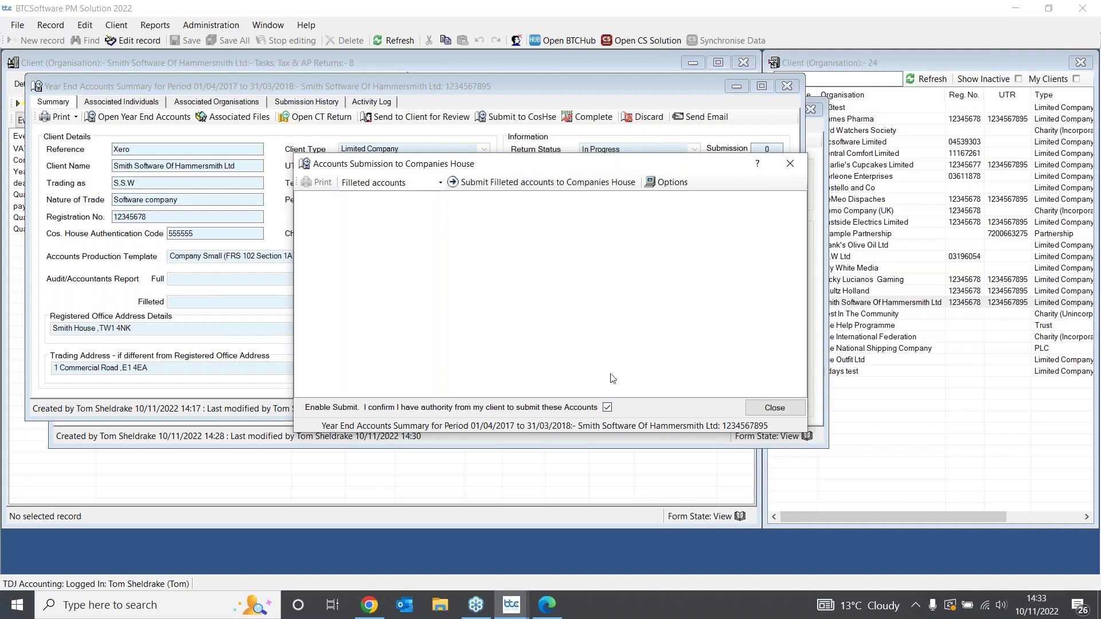
left_click(571, 181)
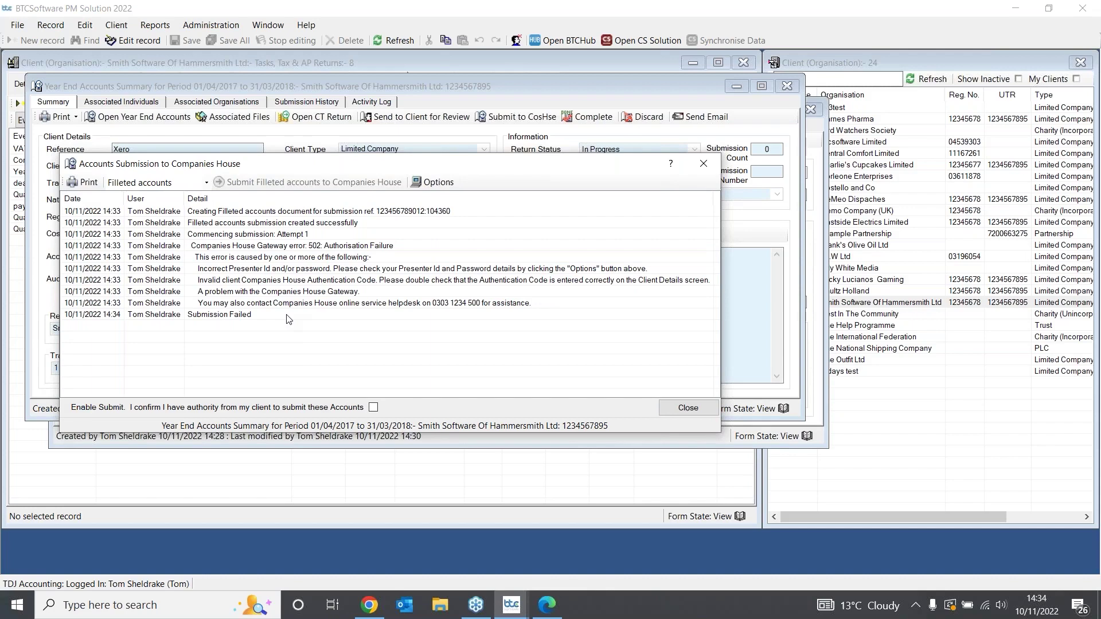
left_click(678, 409)
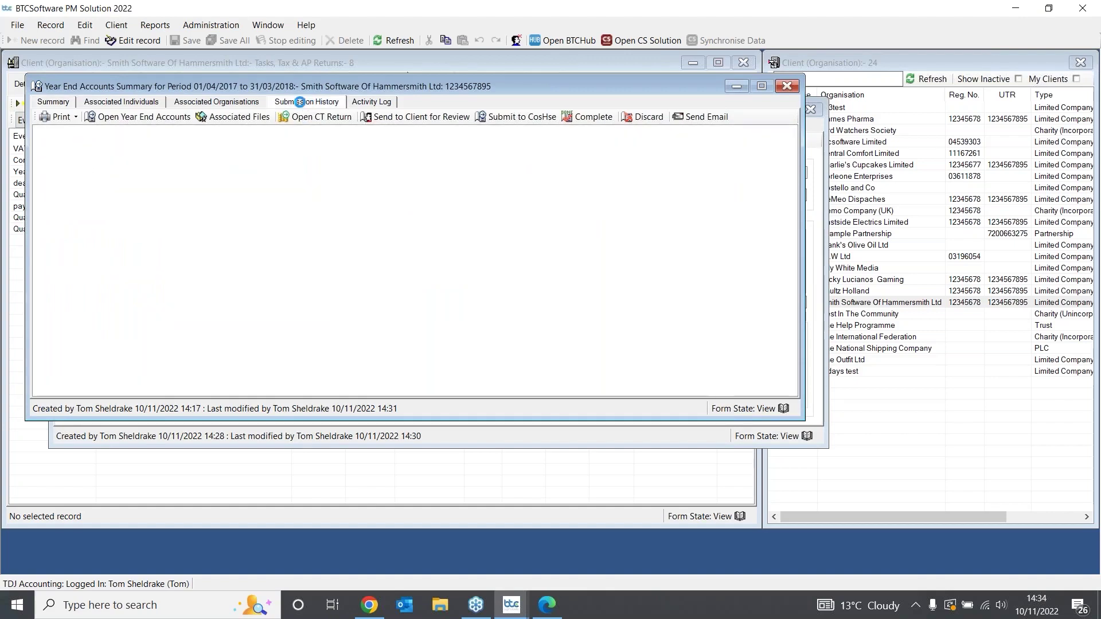
- Review the Submission History log, then close the Year End Accounts Summary window
left_click(302, 103)
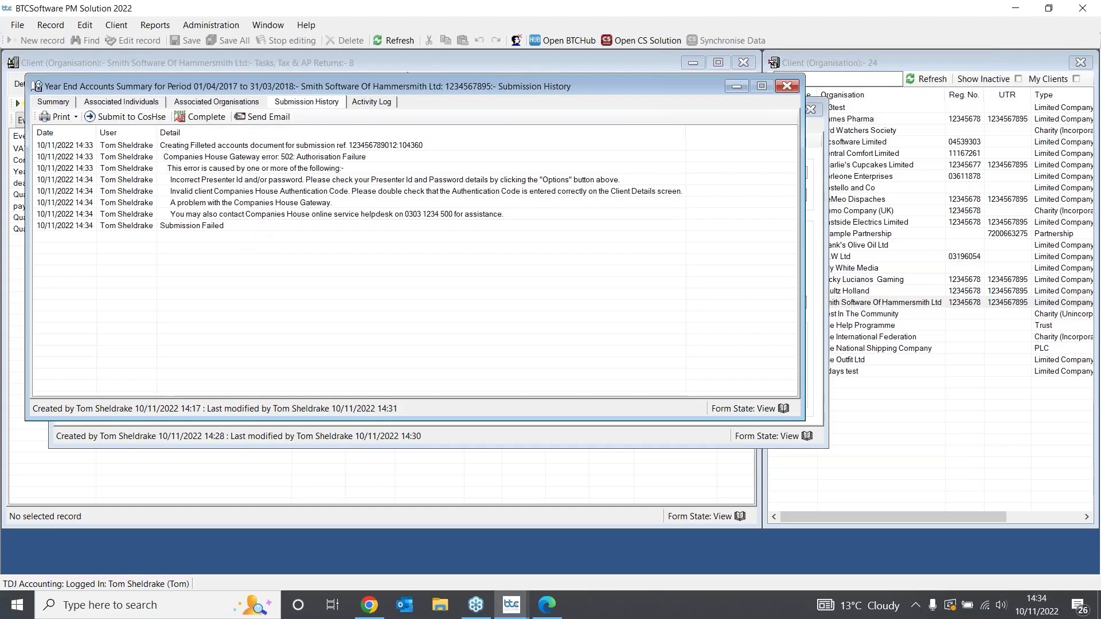
left_click(304, 26)
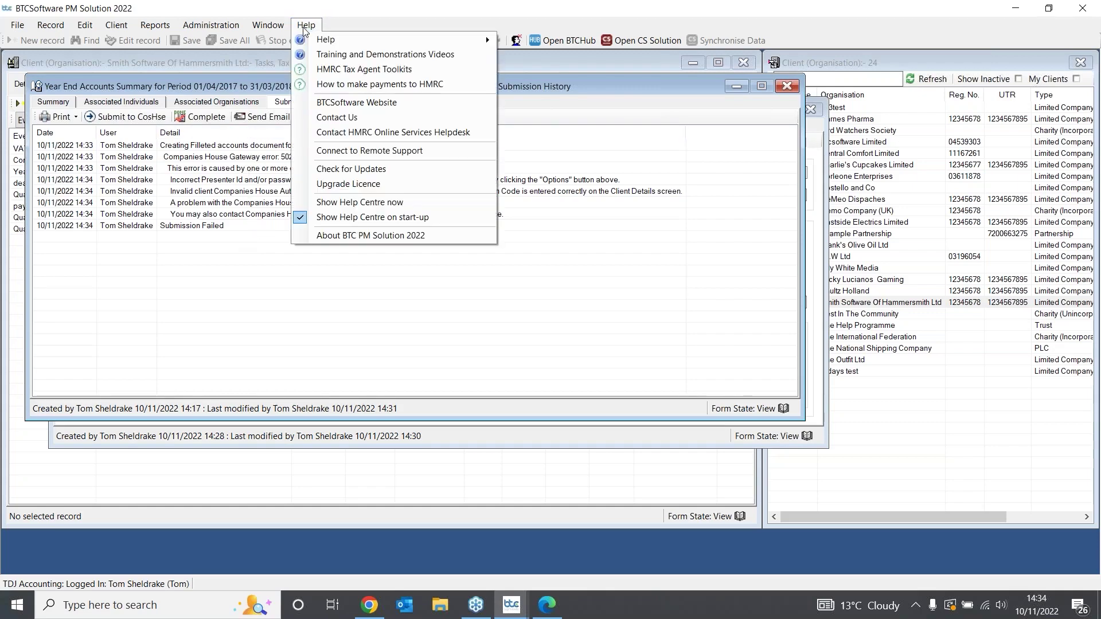
left_click(304, 28)
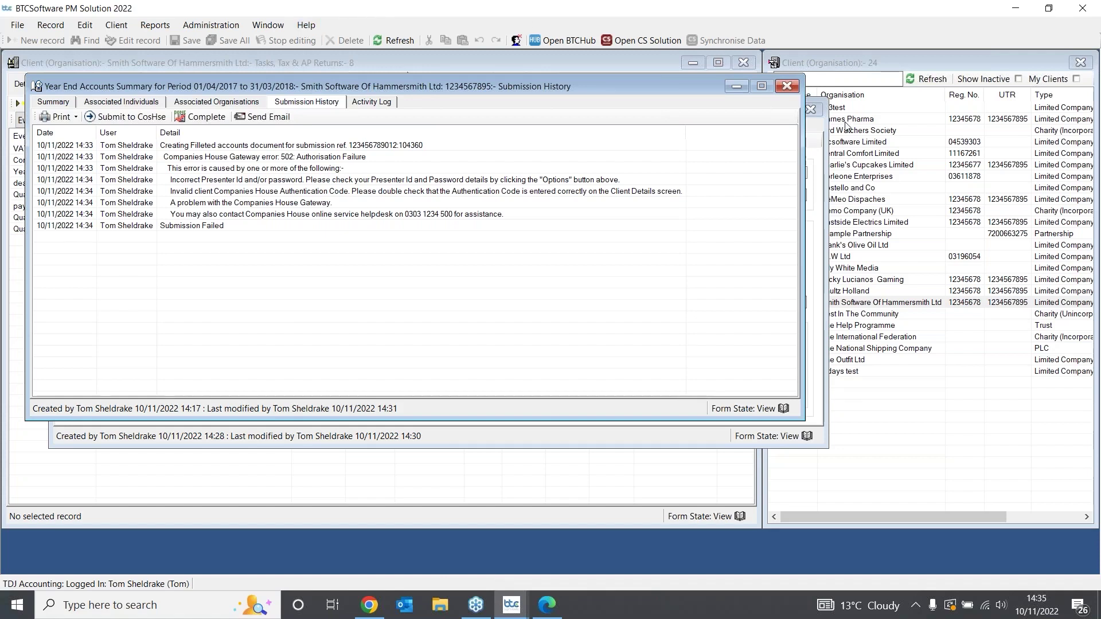
left_click(785, 84)
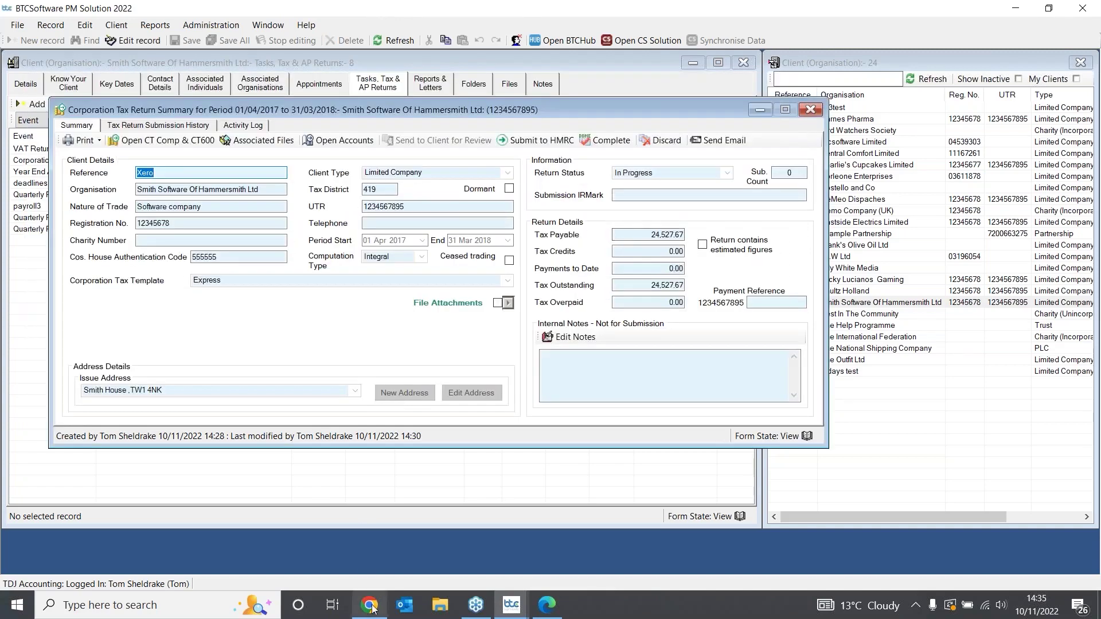
- Bring the browser forward and log in to BTCHub
left_click(371, 604)
left_click(87, 9)
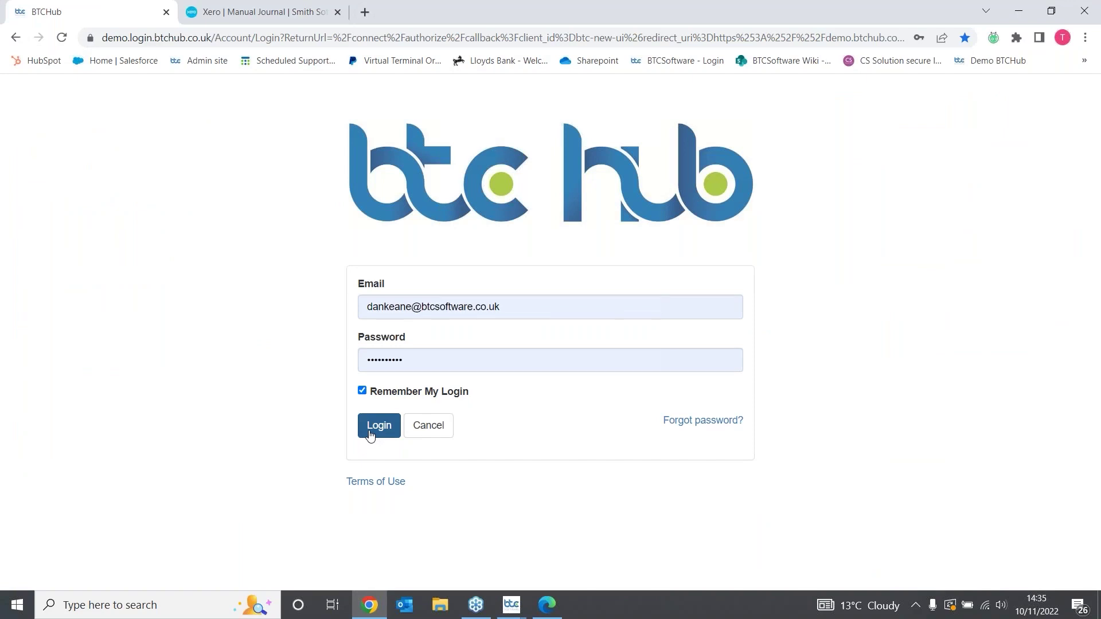
left_click(372, 435)
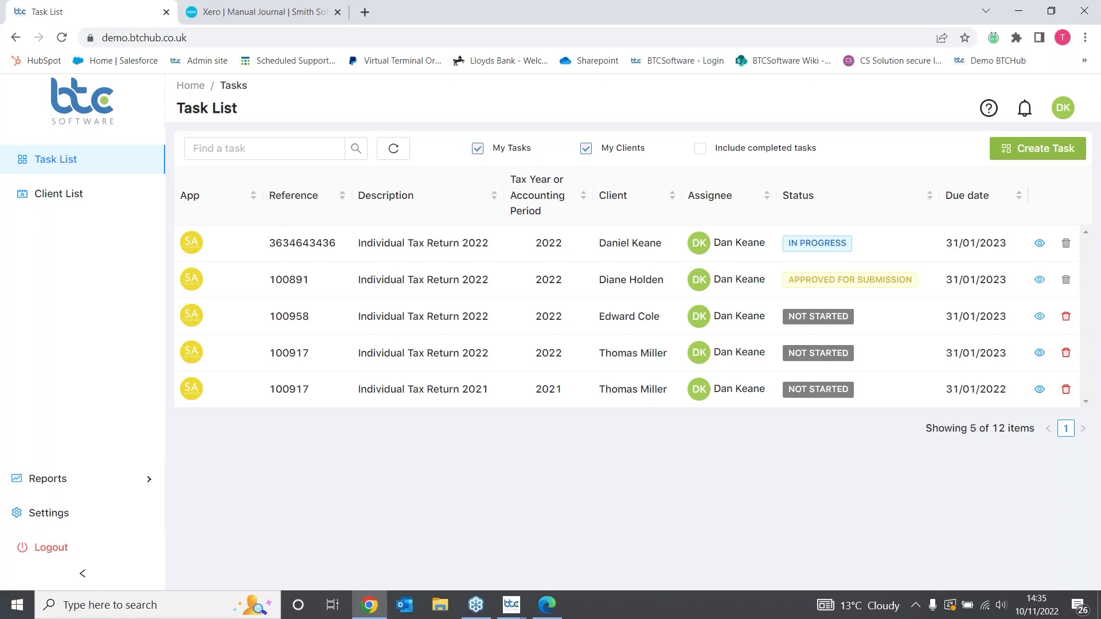
- Browse the Client List for organisations and individuals, then go to the Task List
left_click(81, 195)
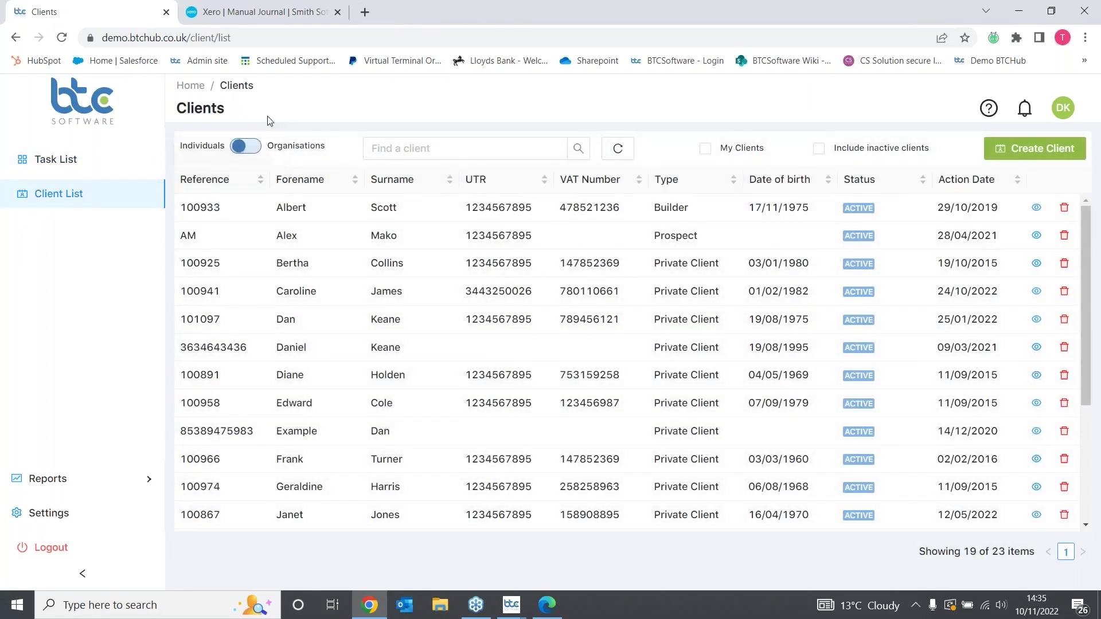
left_click(241, 148)
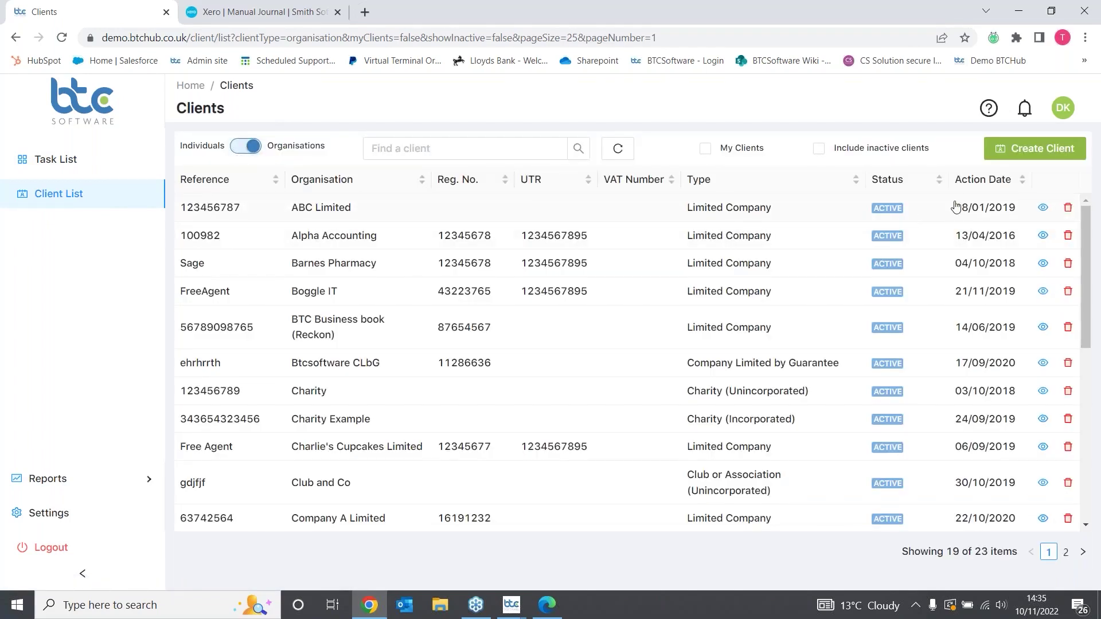
left_click(252, 147)
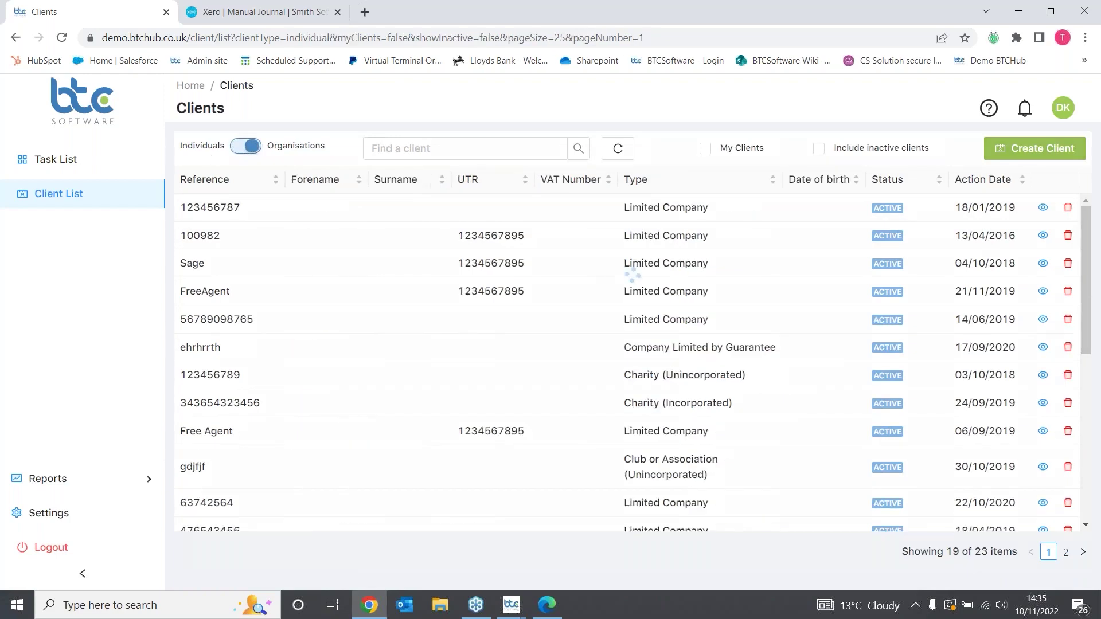
left_click(110, 171)
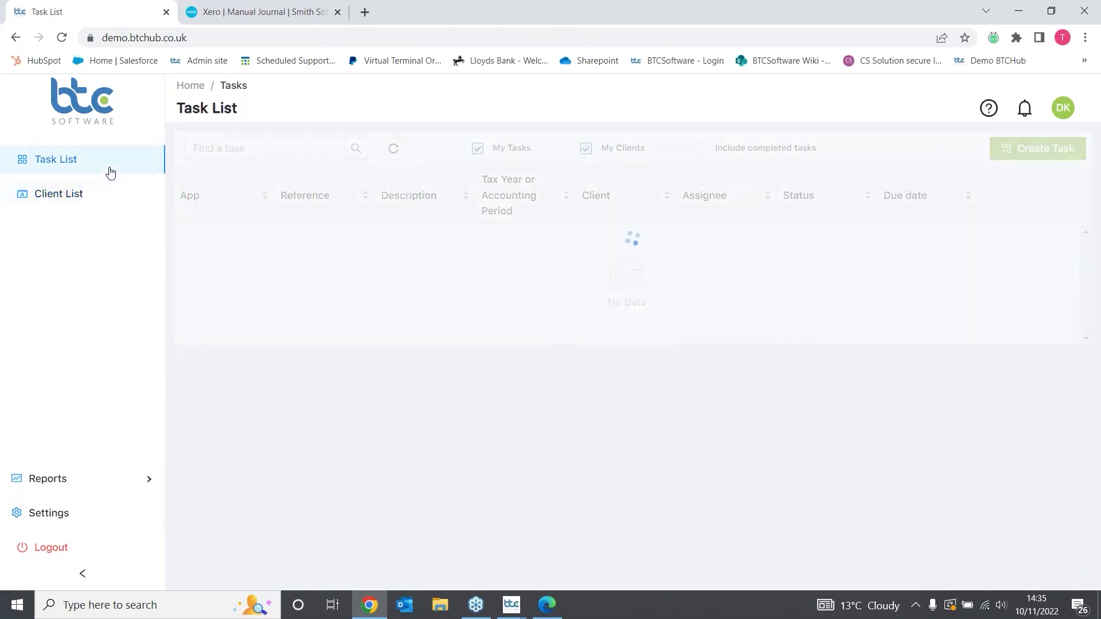